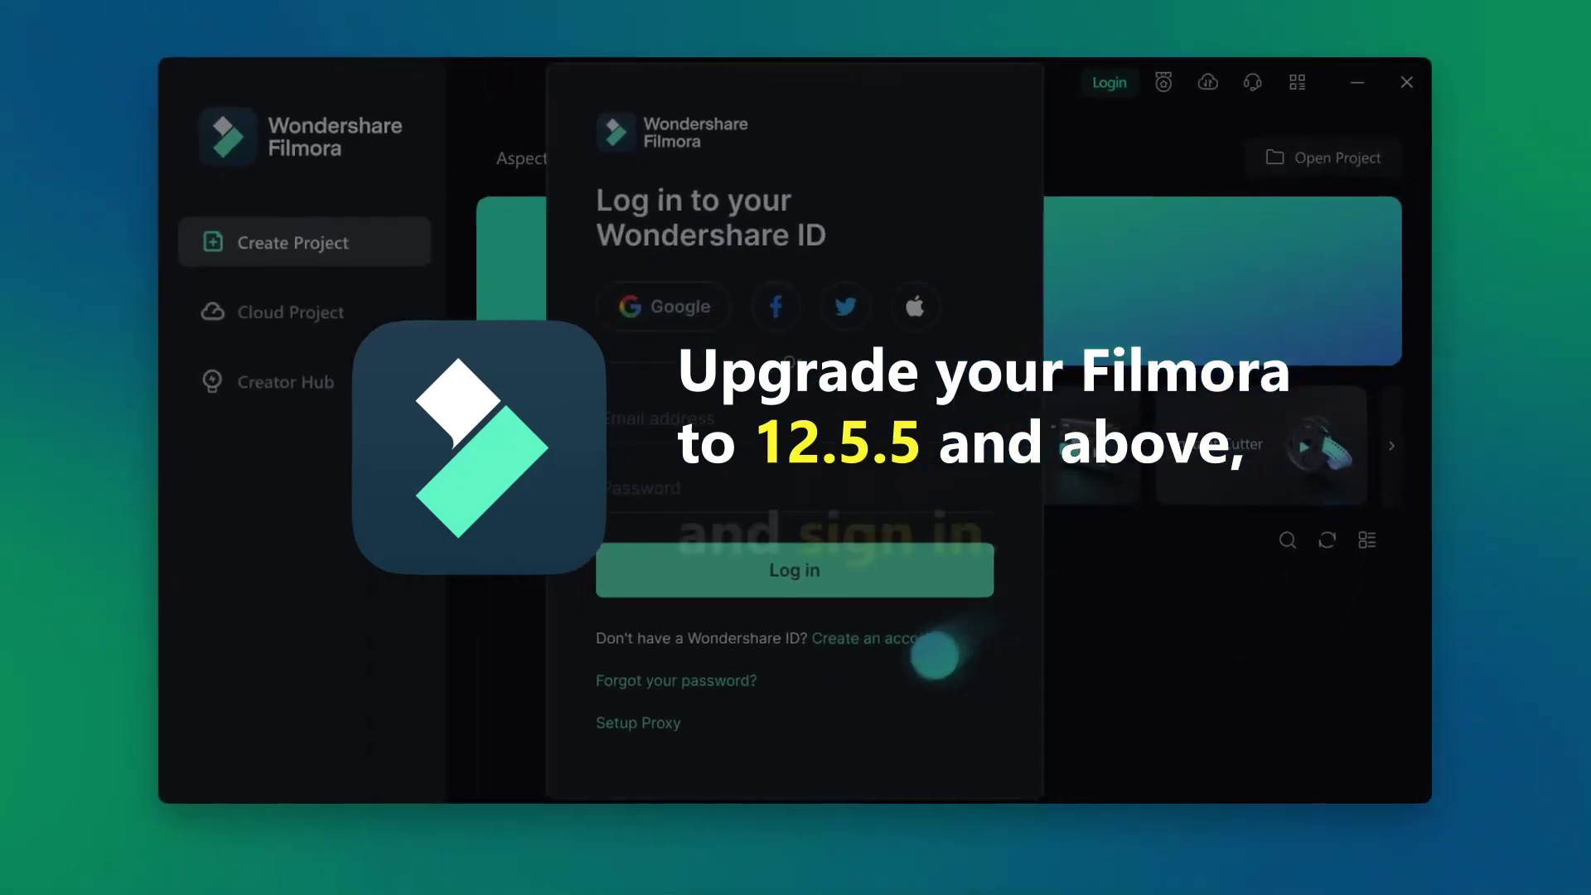
# Create a new Wondershare account with an e-mail and password and sign in
pyautogui.click(920, 645)
pyautogui.click(900, 389)
pyautogui.click(843, 465)
pyautogui.write('••••••••••••••••')
pyautogui.click(903, 535)
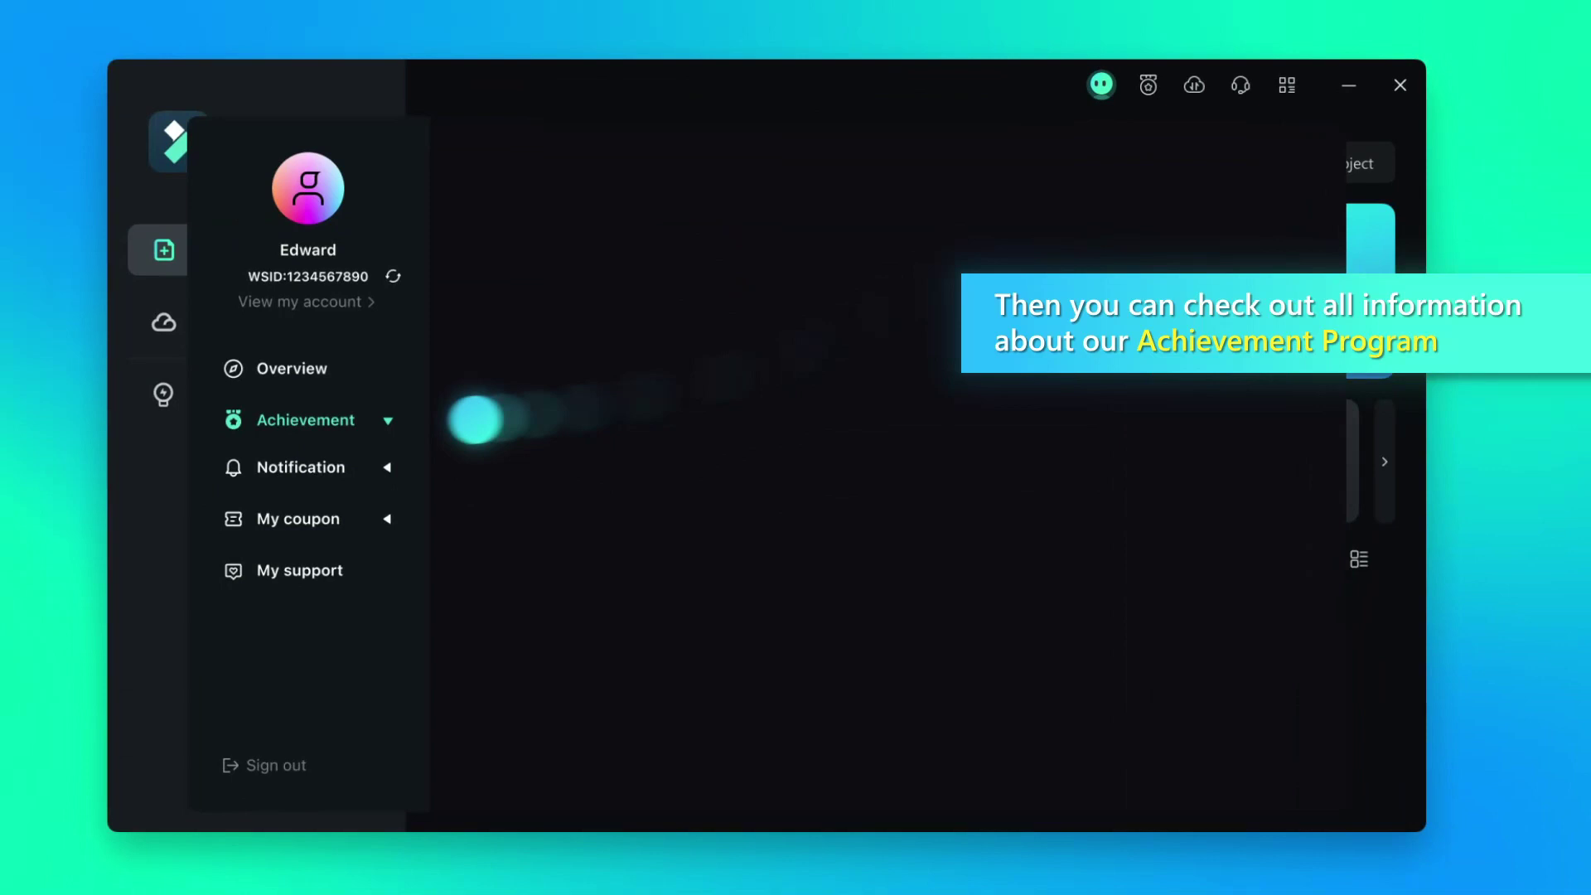
# Browse the Achievement badges and share the unlocked Practice Squad badge
pyautogui.click(419, 414)
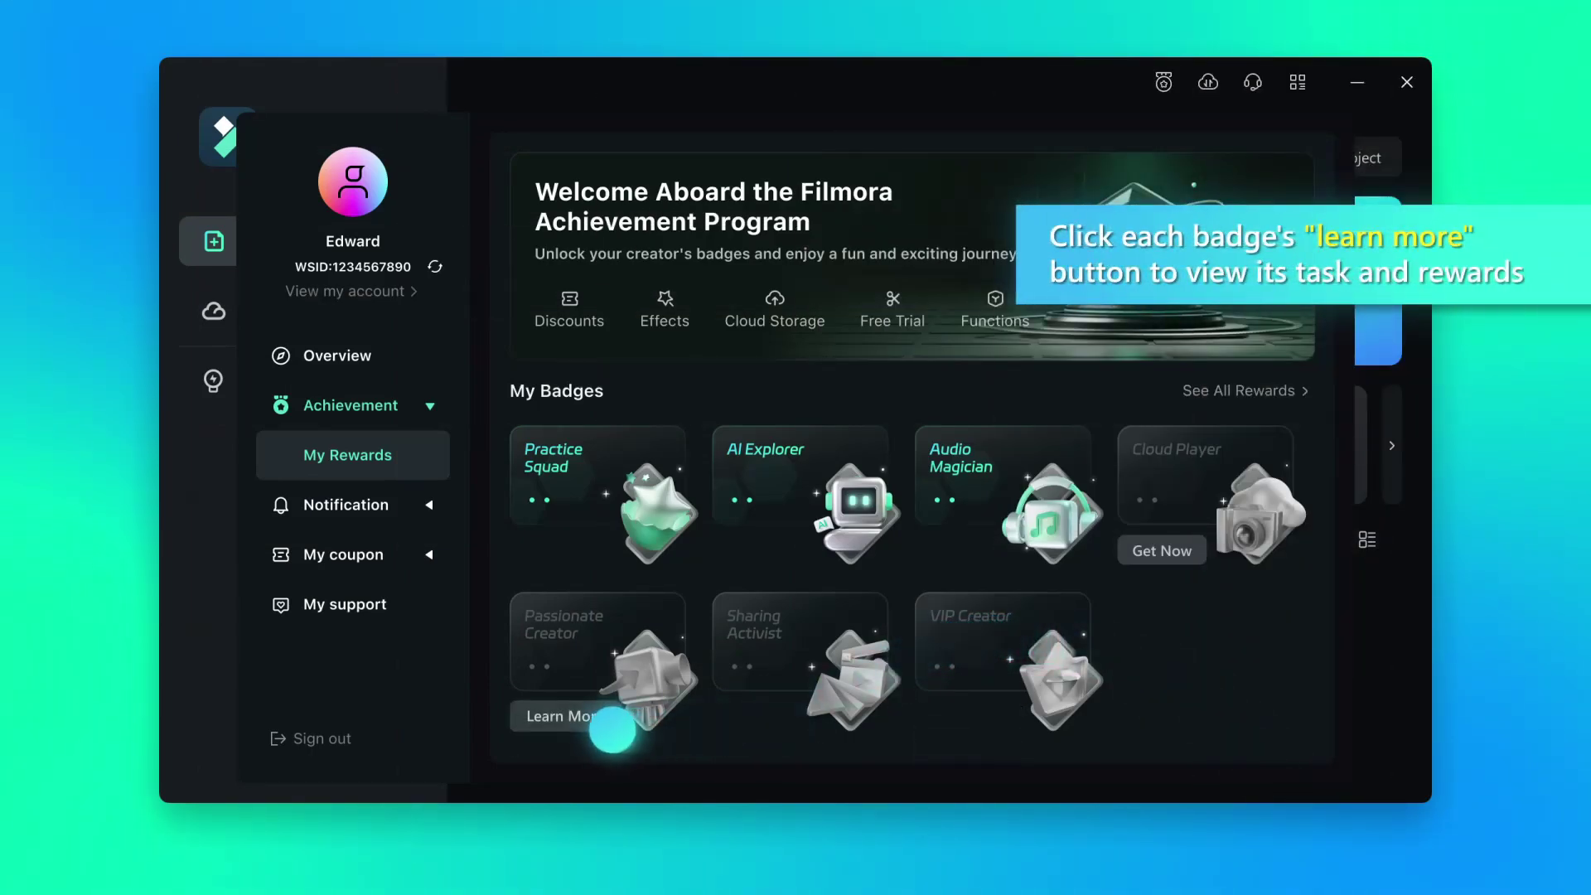
pyautogui.click(613, 729)
pyautogui.click(507, 155)
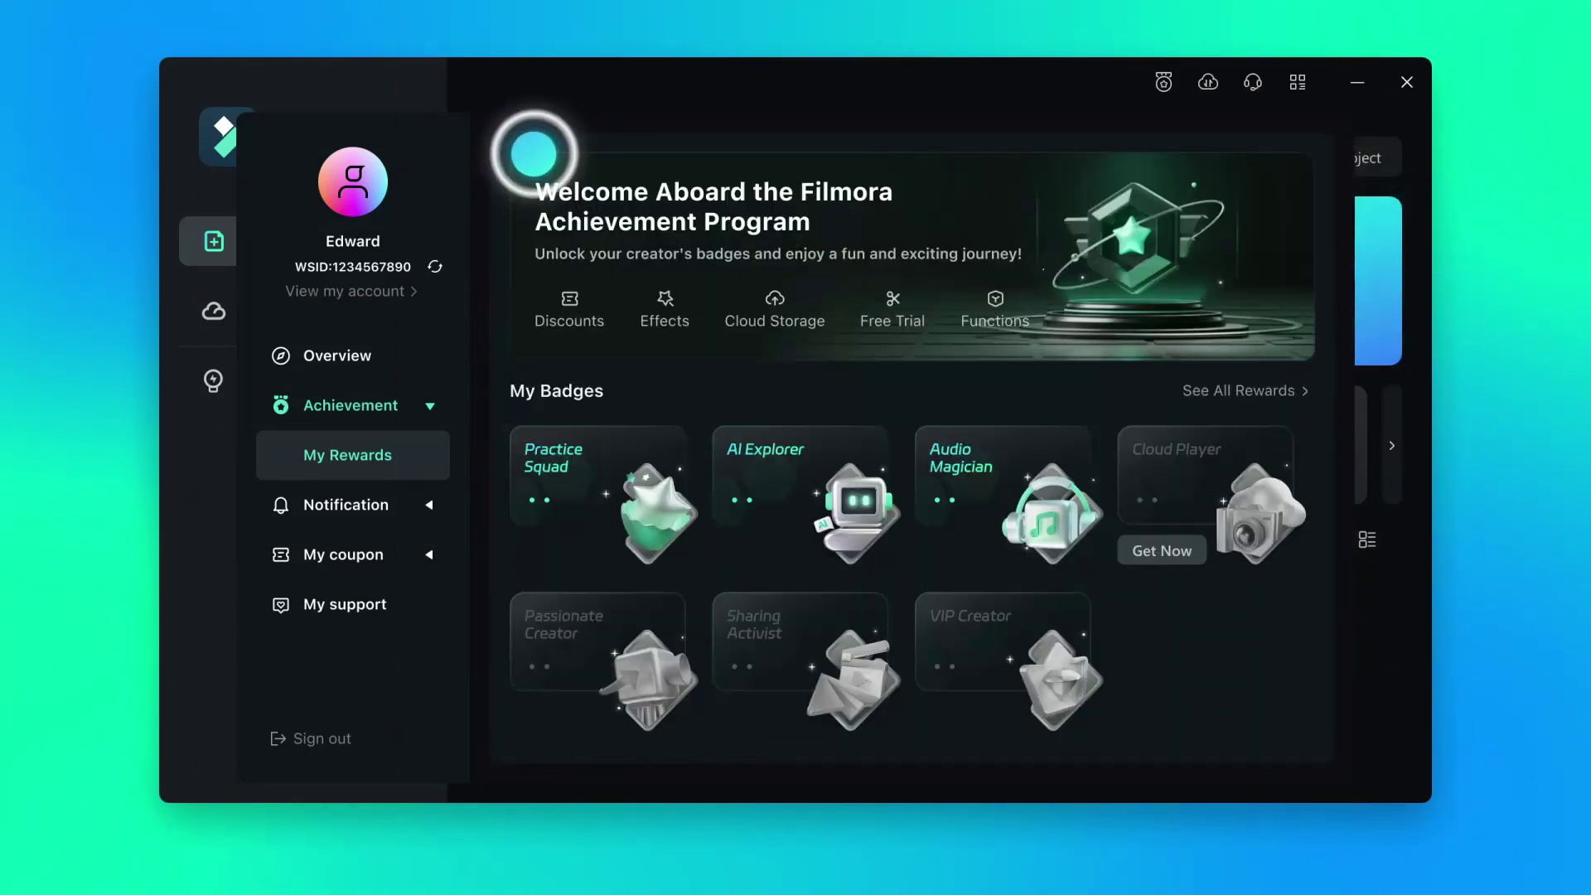
pyautogui.moveTo(835, 442)
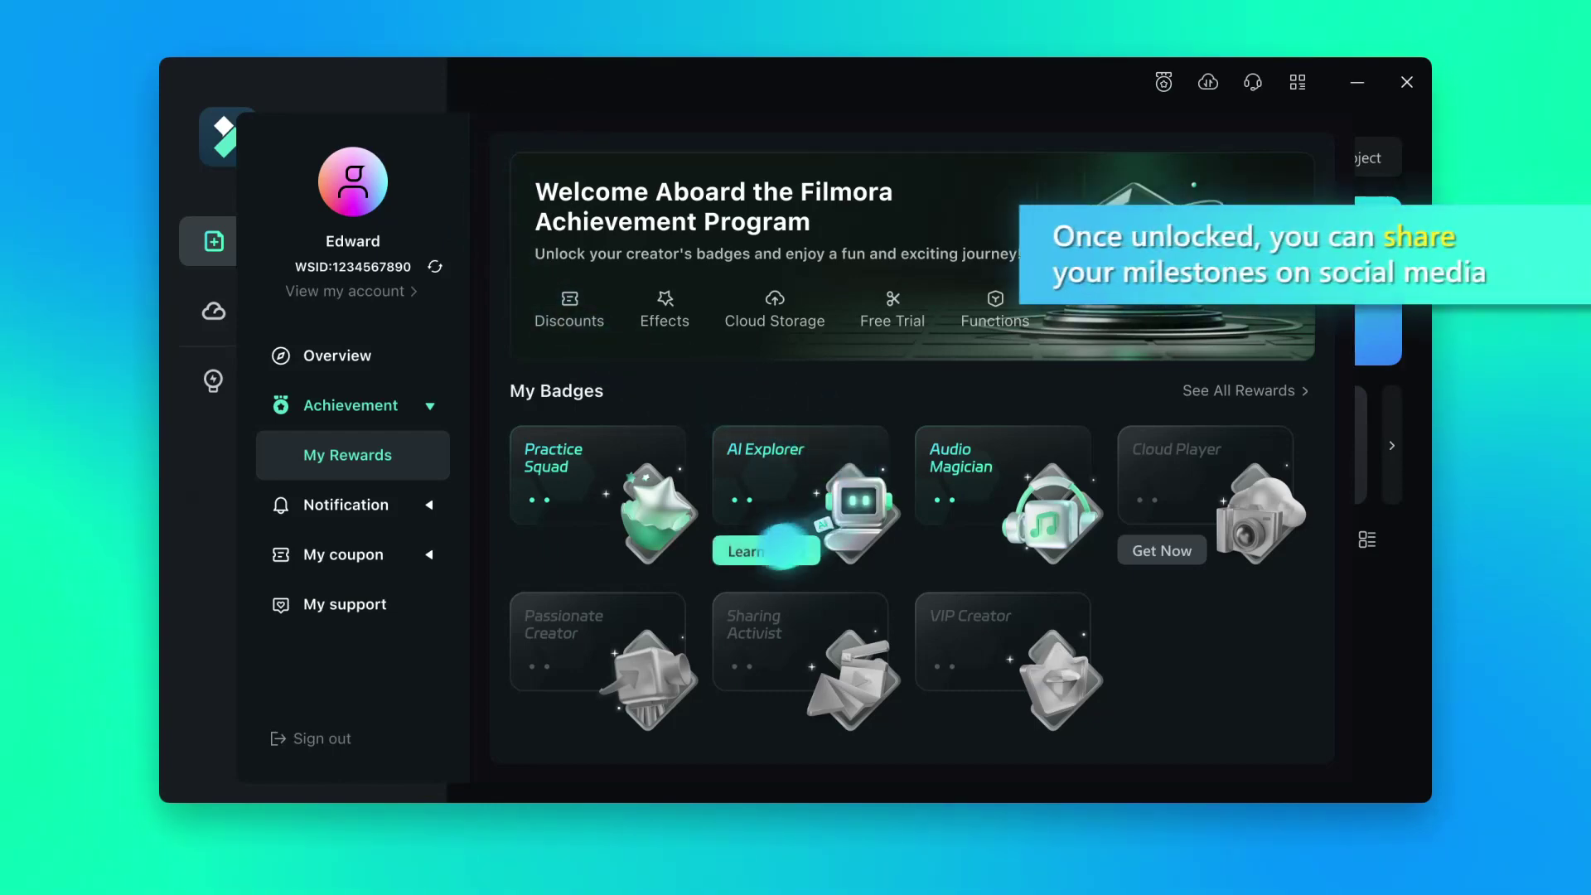
pyautogui.moveTo(547, 498)
pyautogui.click(551, 550)
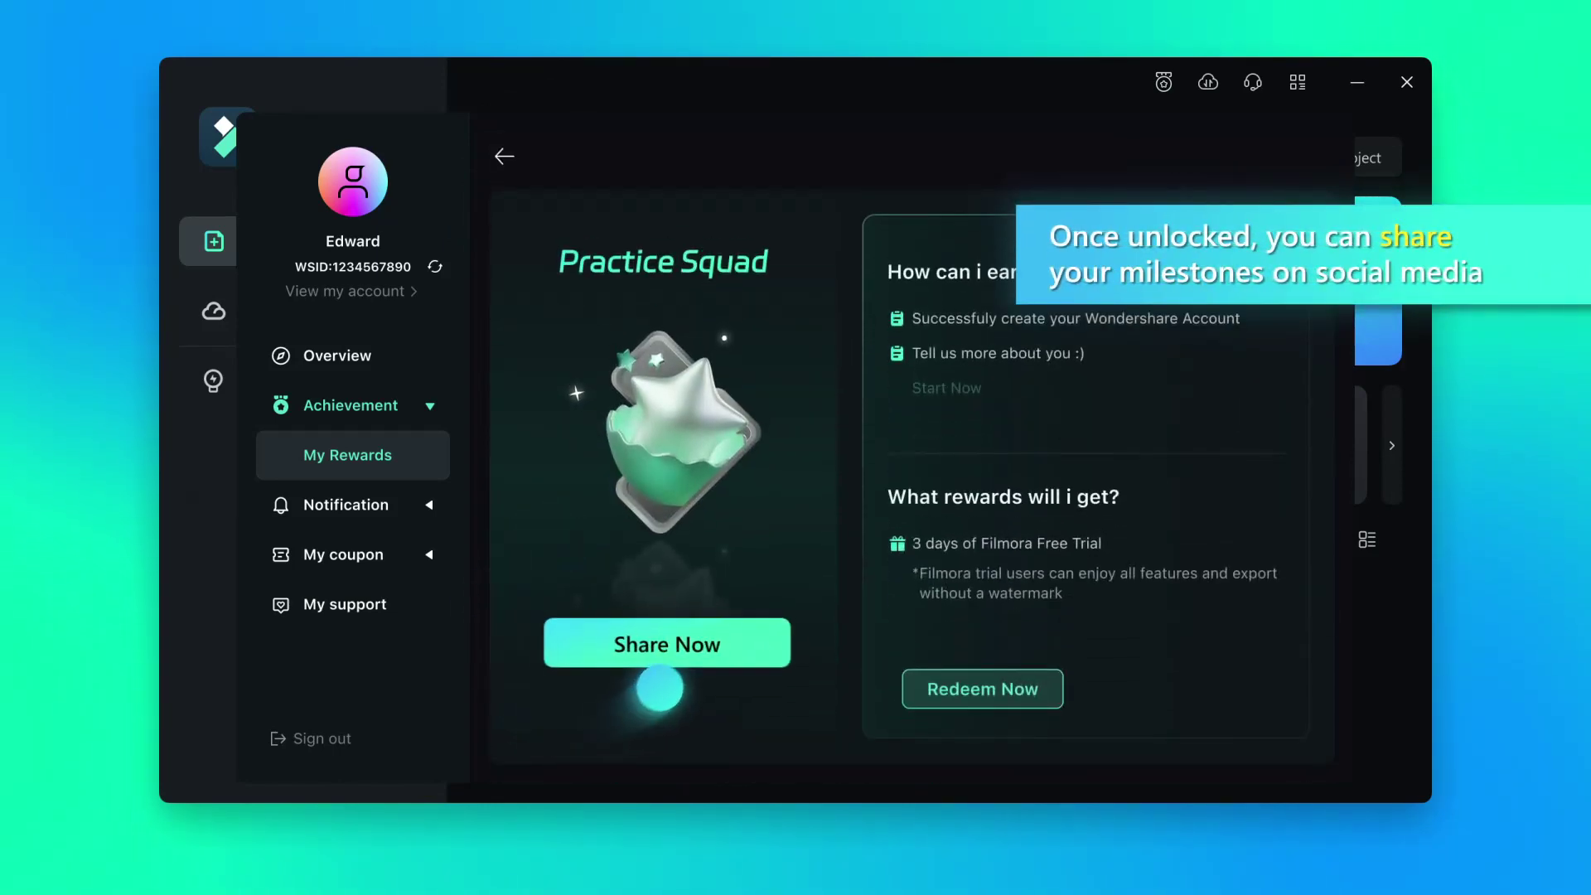
pyautogui.click(663, 651)
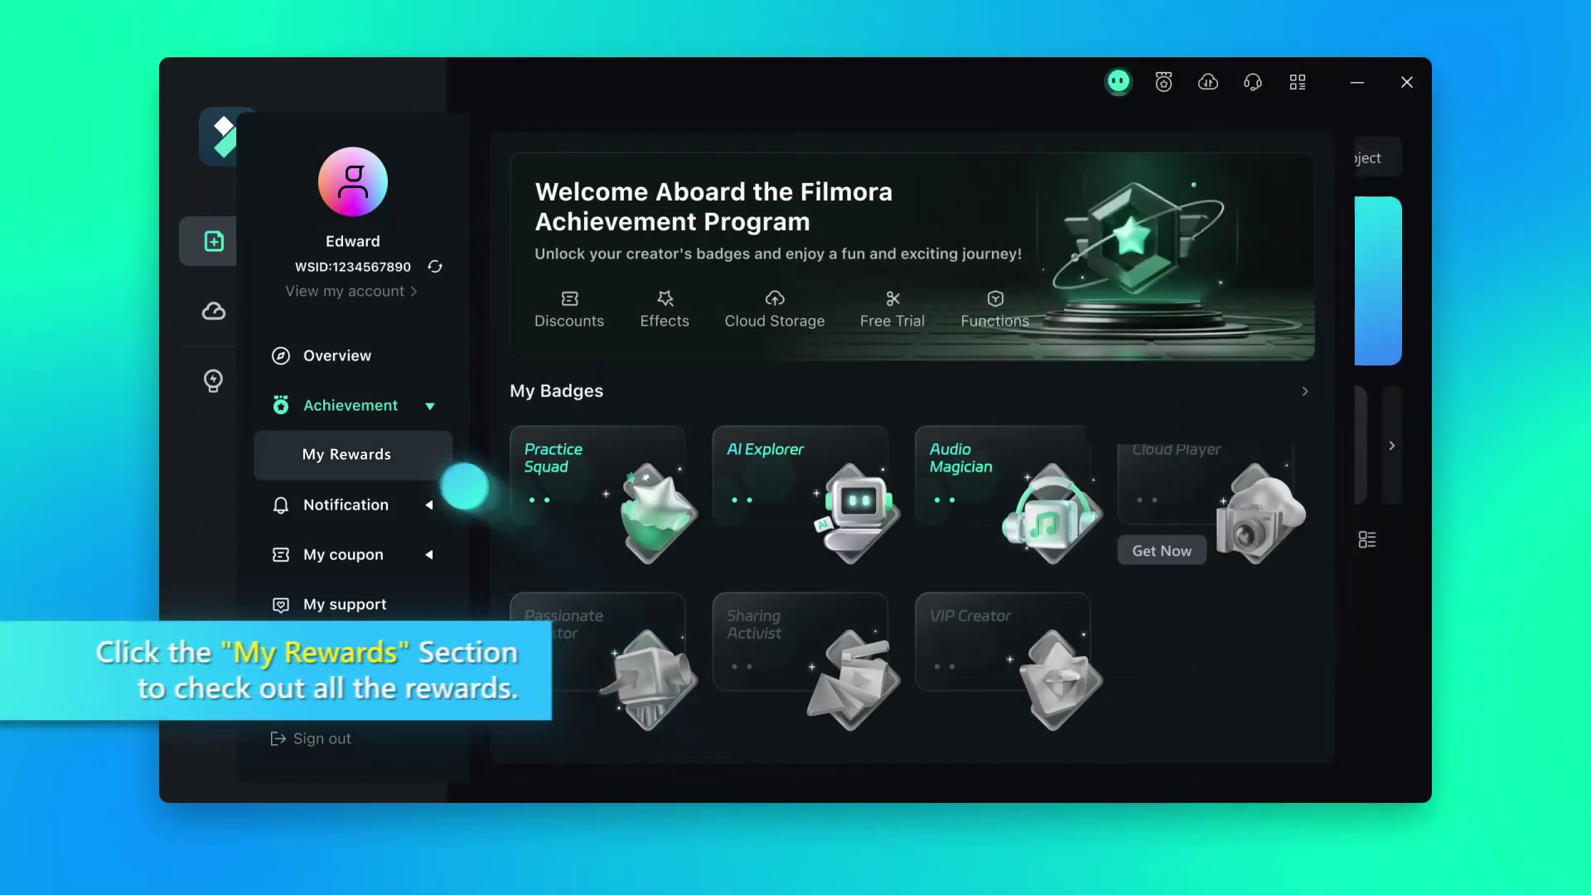
# Redeem the Practice Squad 3-day free trial in My Rewards and view redeemed rewards
pyautogui.click(419, 468)
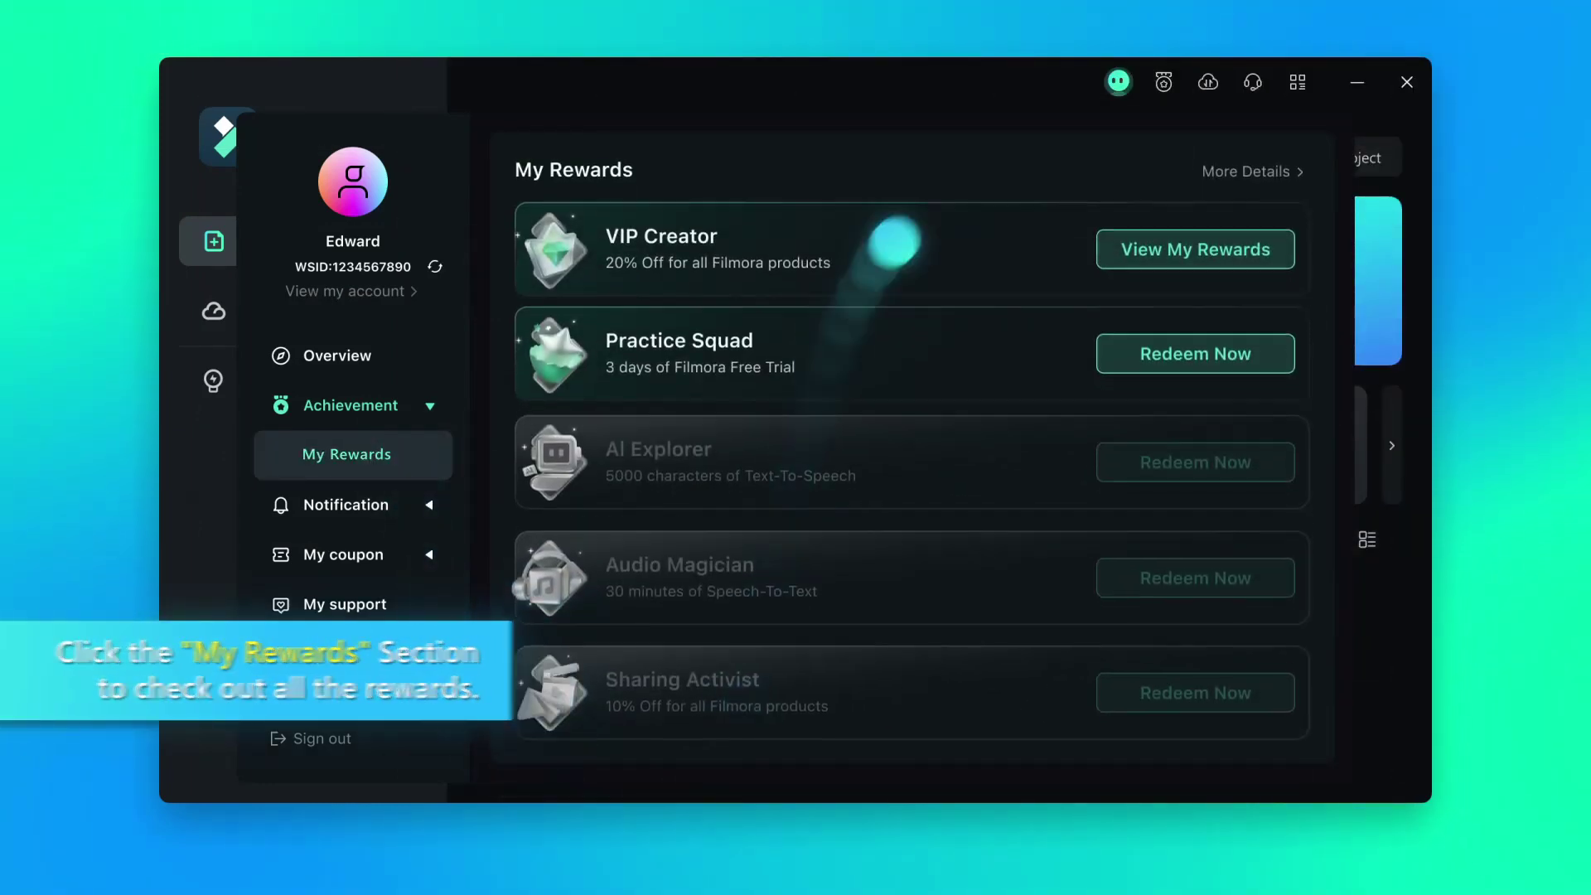
pyautogui.click(1111, 385)
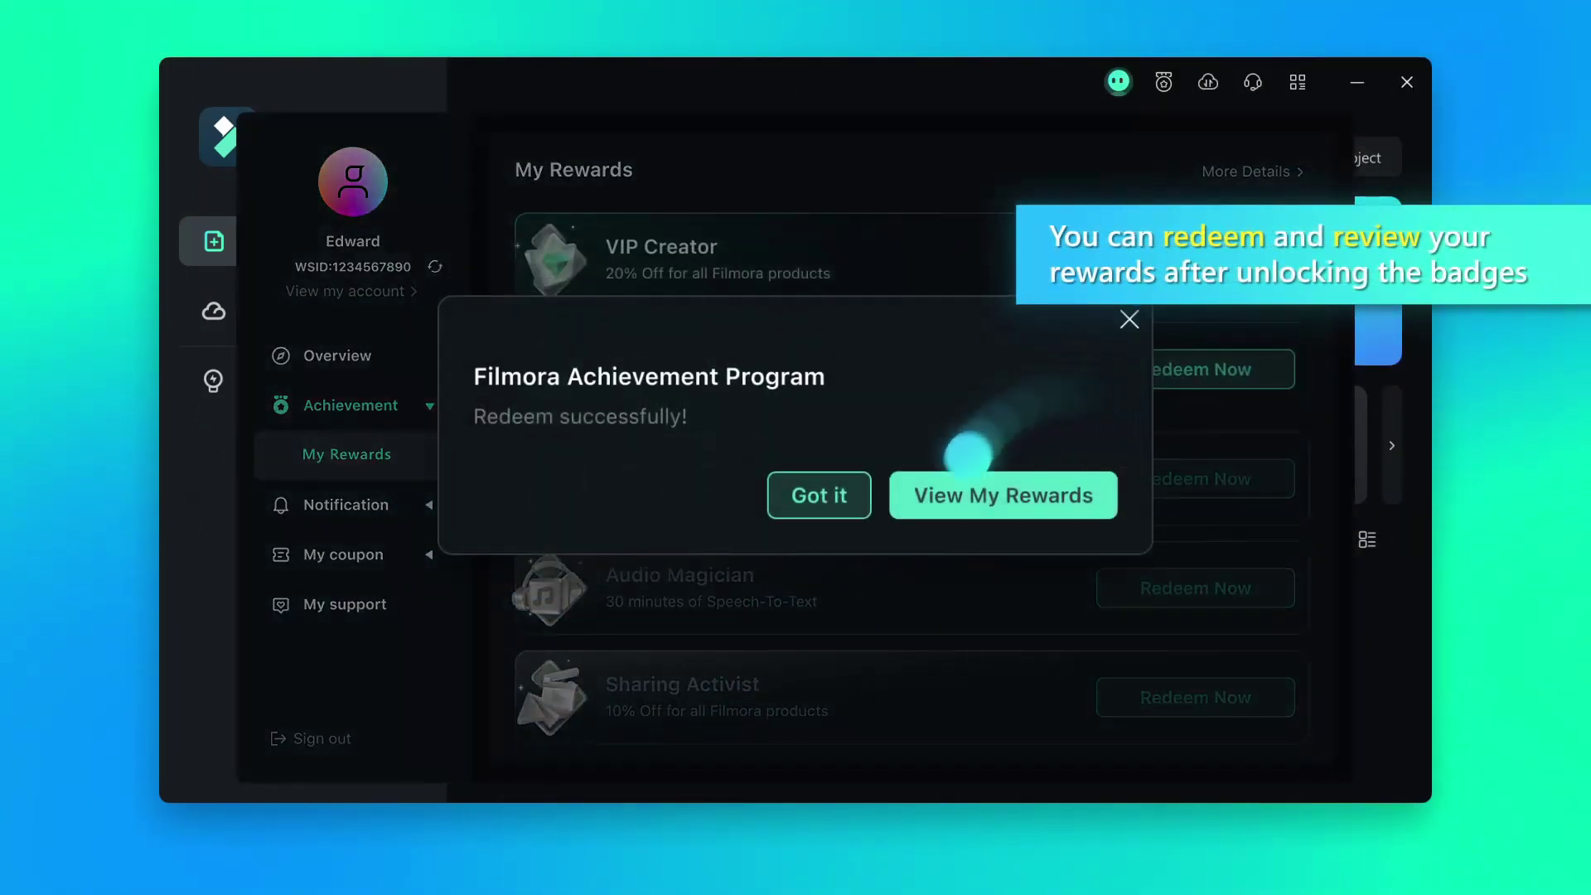
pyautogui.click(933, 502)
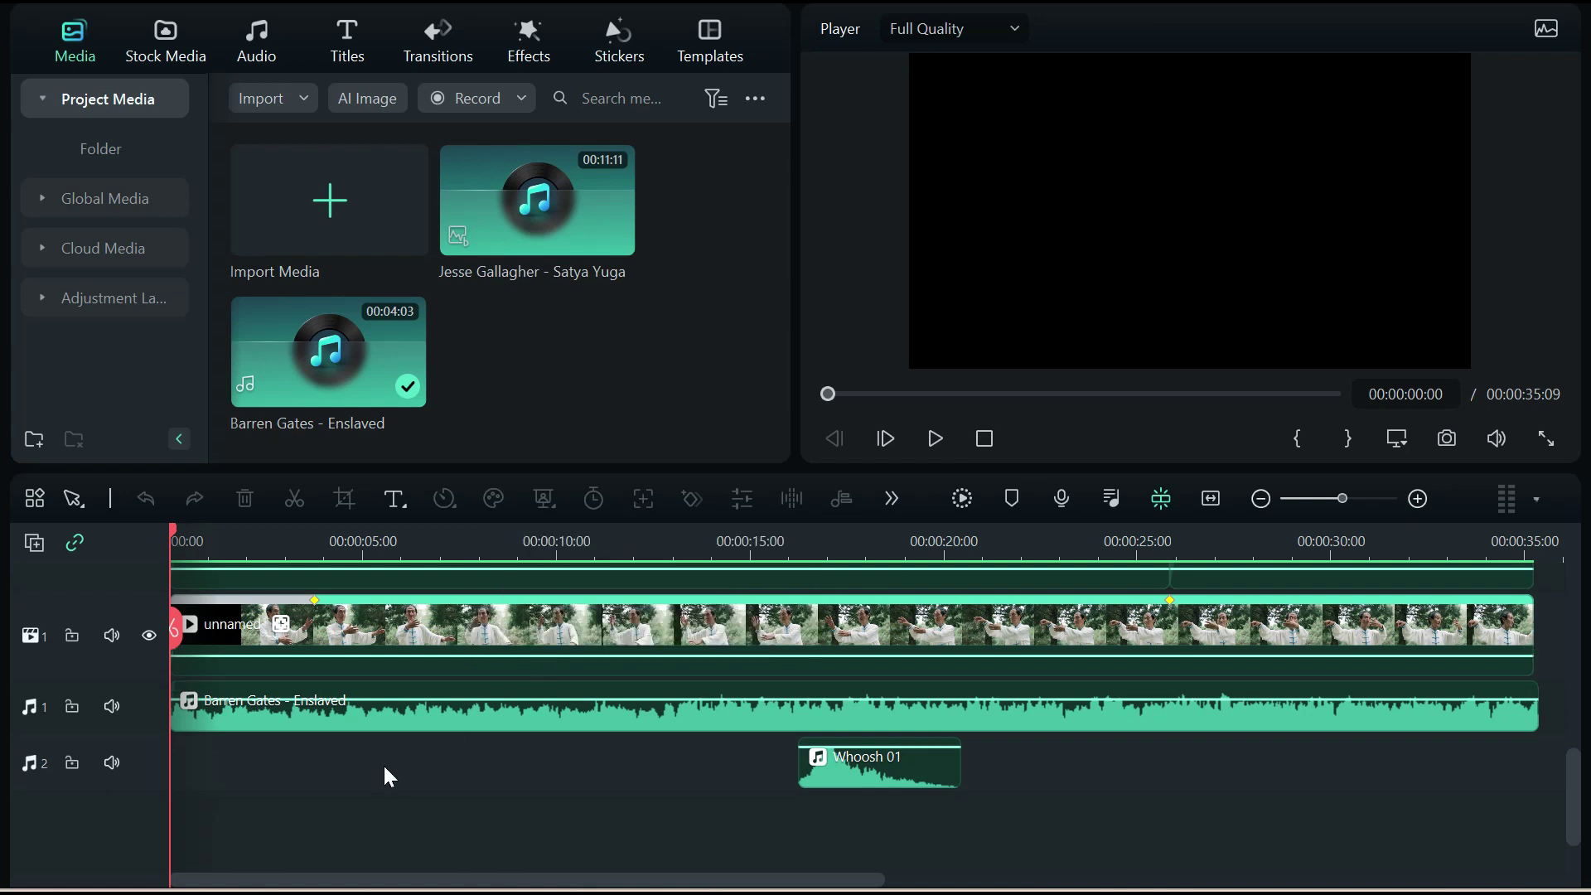
pyautogui.scroll(2, 474, 801)
pyautogui.scroll(1, 344, 735)
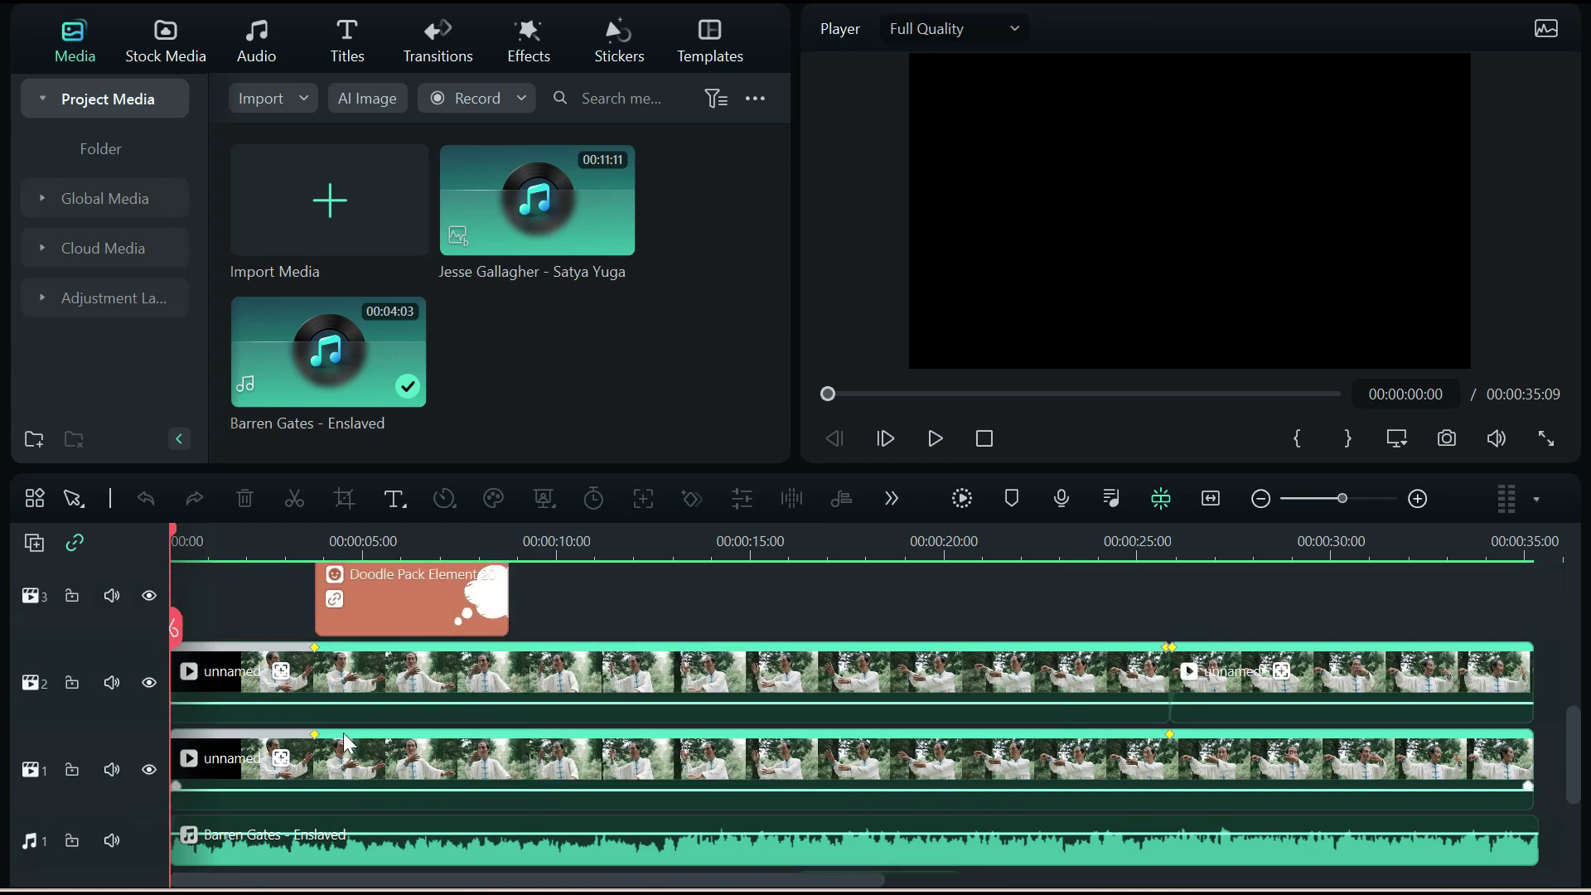
pyautogui.scroll(2, 343, 733)
pyautogui.scroll(-4, 343, 733)
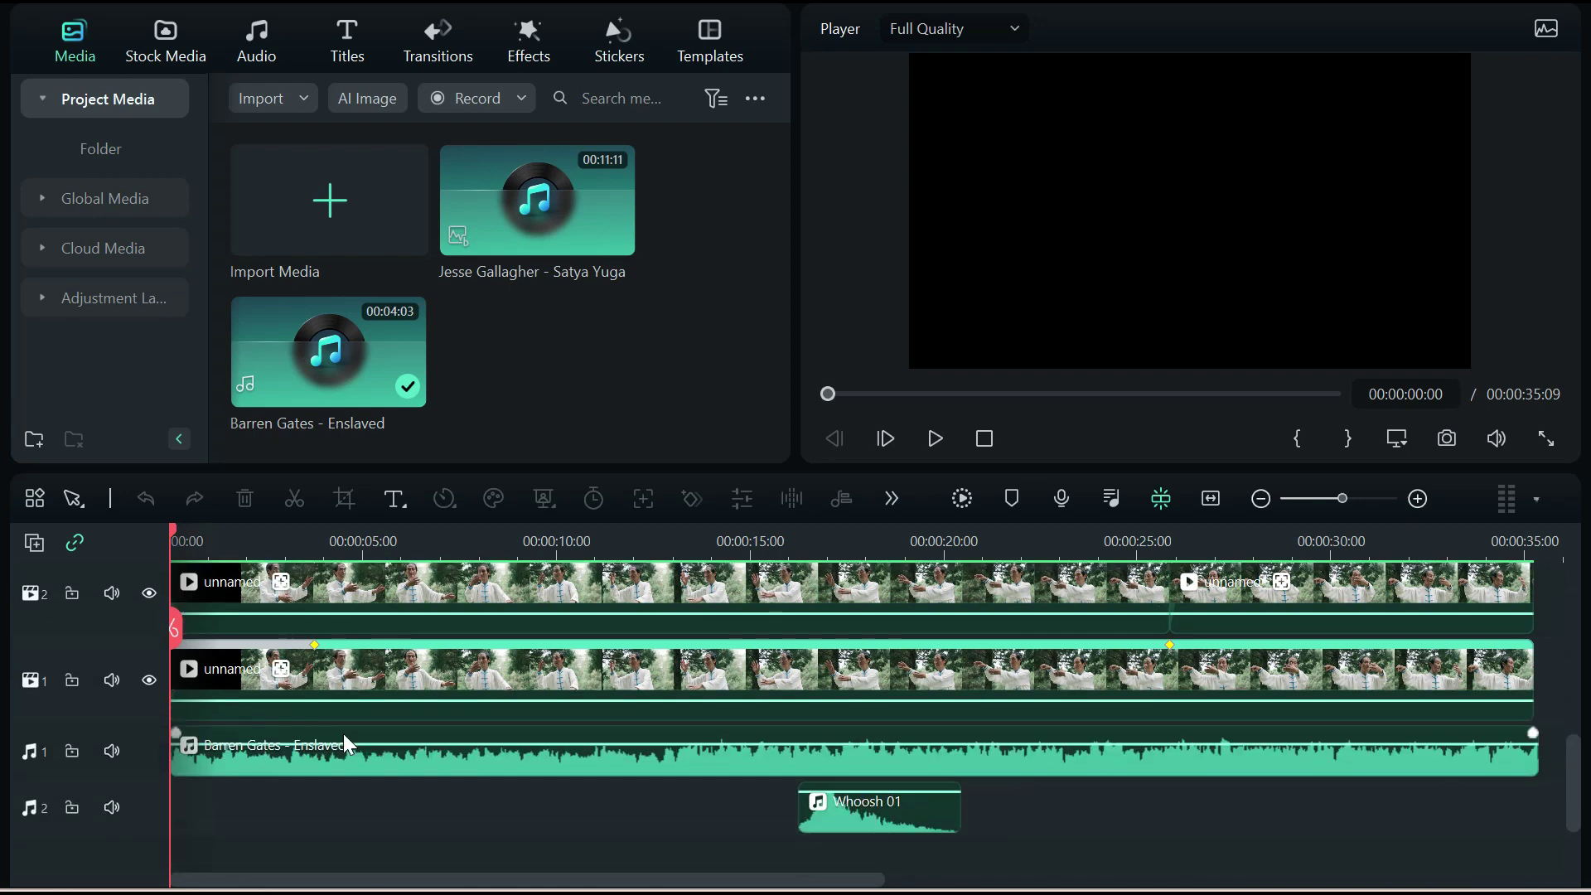
pyautogui.scroll(8, 128, 784)
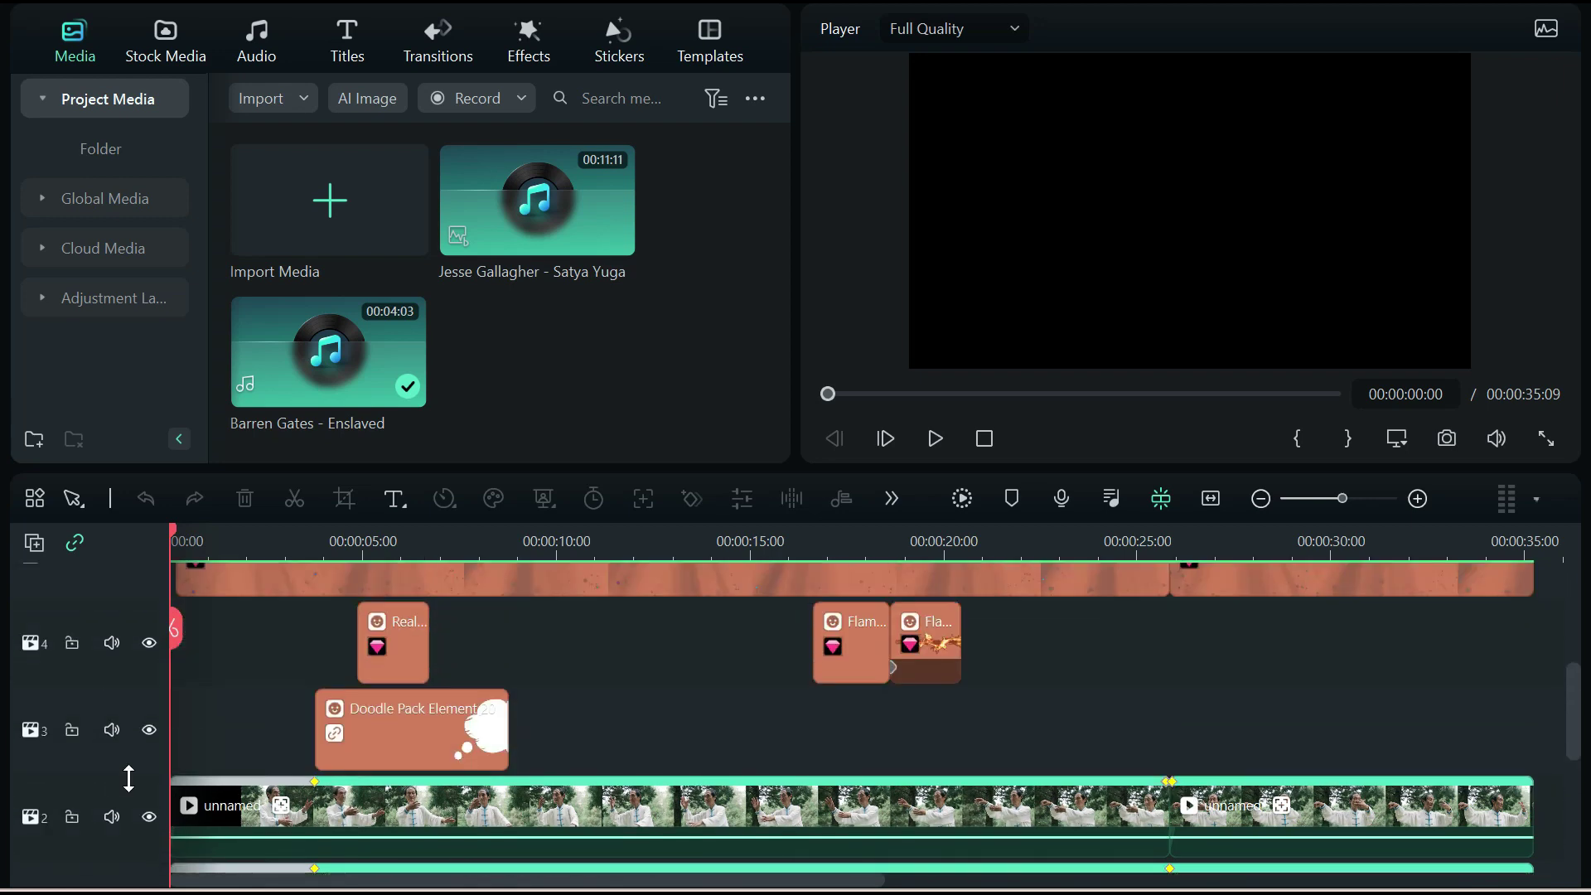
pyautogui.scroll(3, 129, 779)
pyautogui.scroll(-6, 128, 775)
pyautogui.scroll(-6, 129, 775)
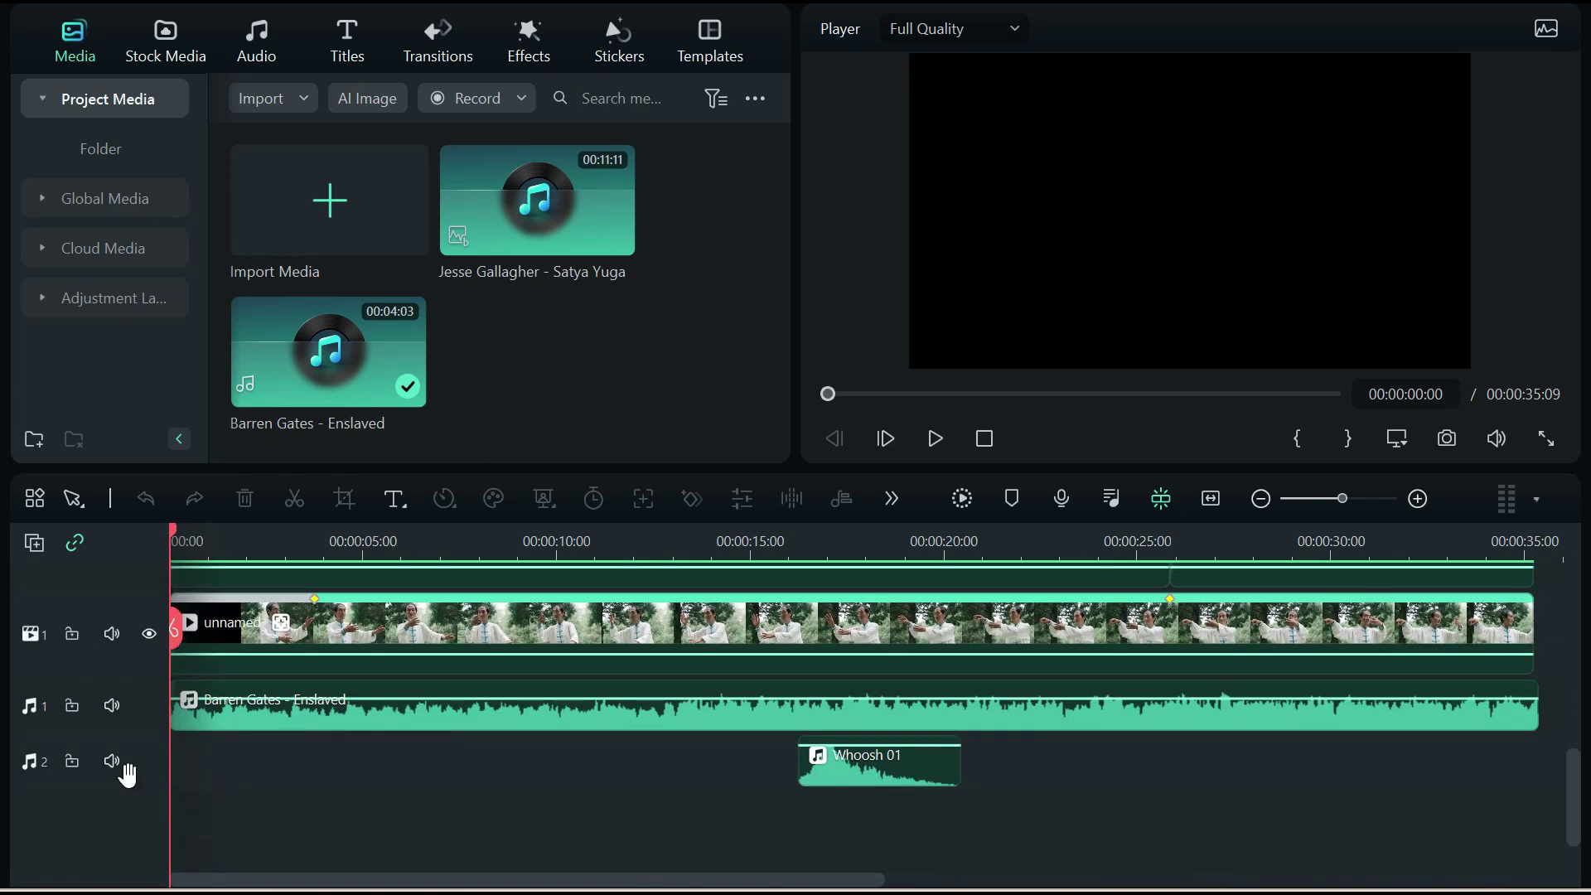
pyautogui.scroll(1, 128, 776)
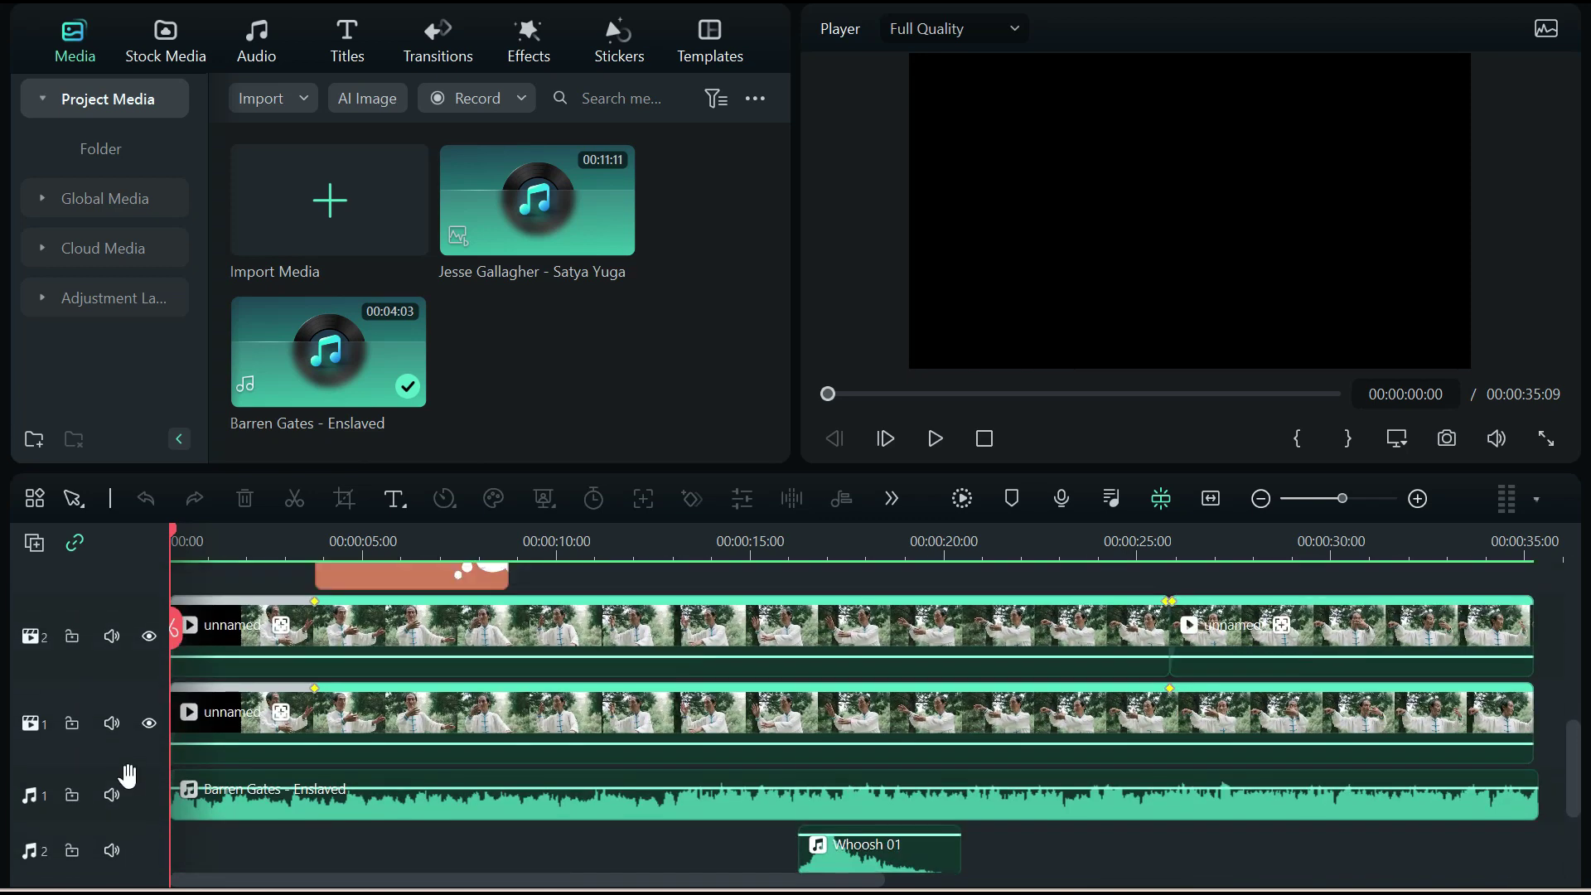
pyautogui.scroll(-1, 129, 776)
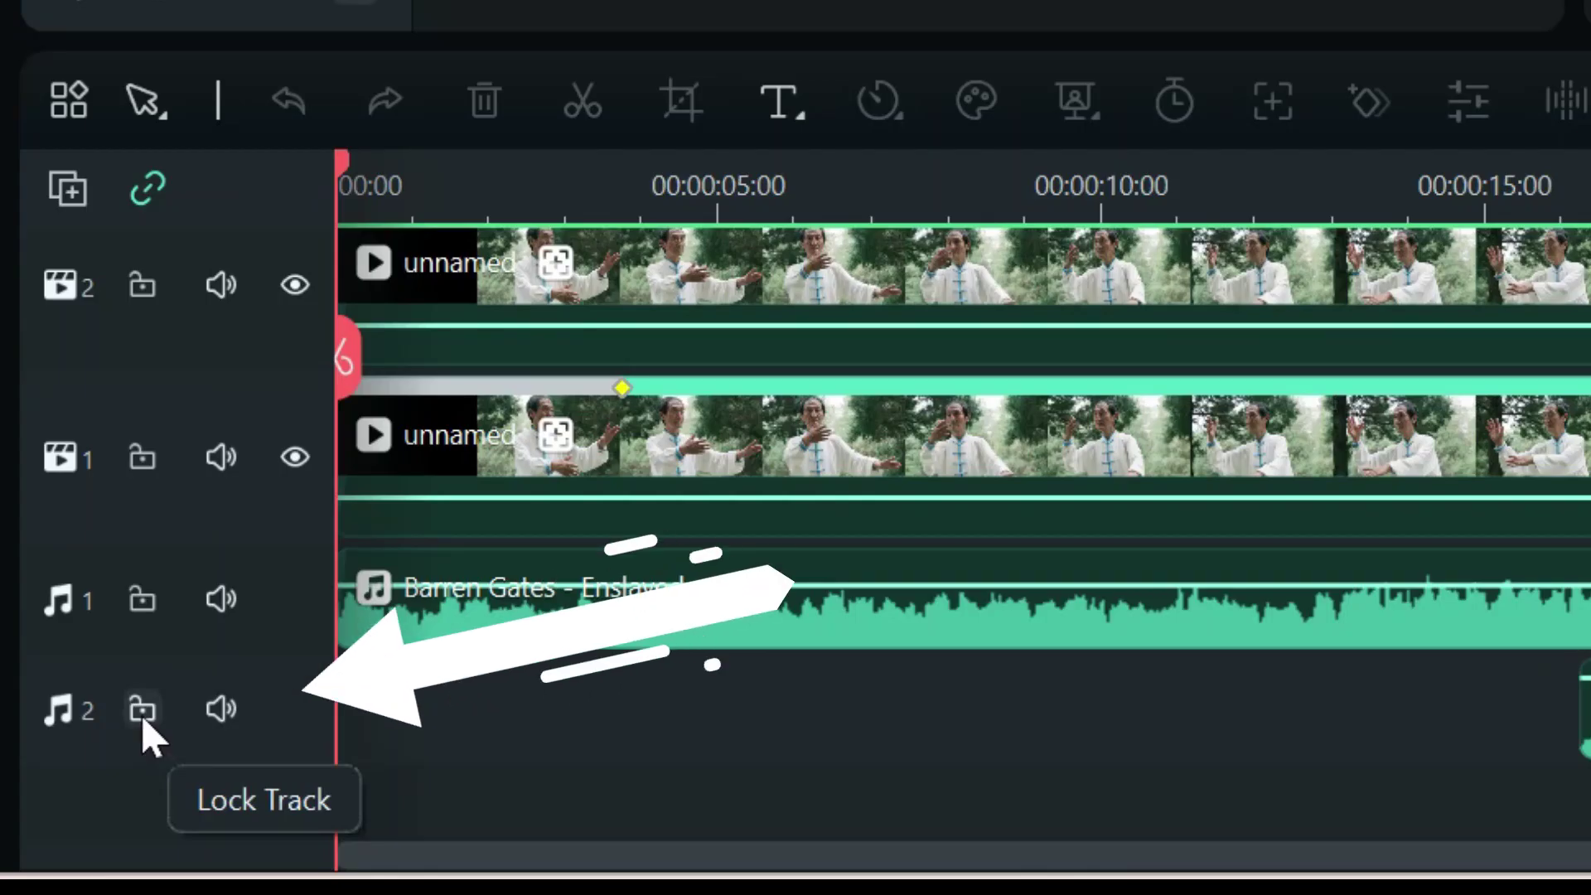
# Lock and mute the Audio 1 music track and the Audio 2 whoosh track
pyautogui.click(142, 713)
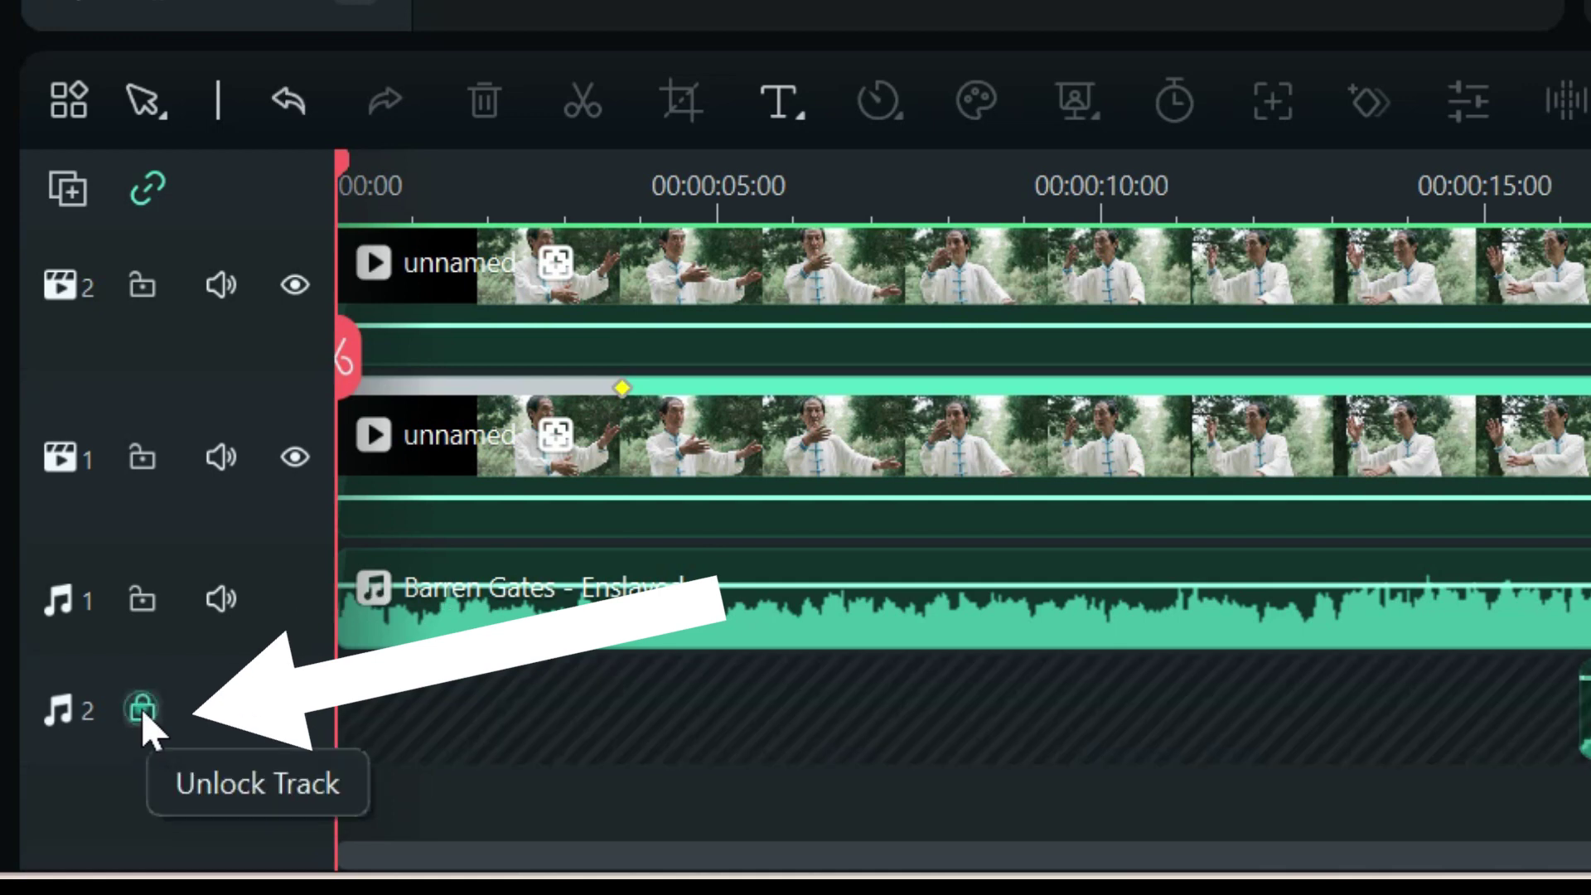
pyautogui.click(142, 598)
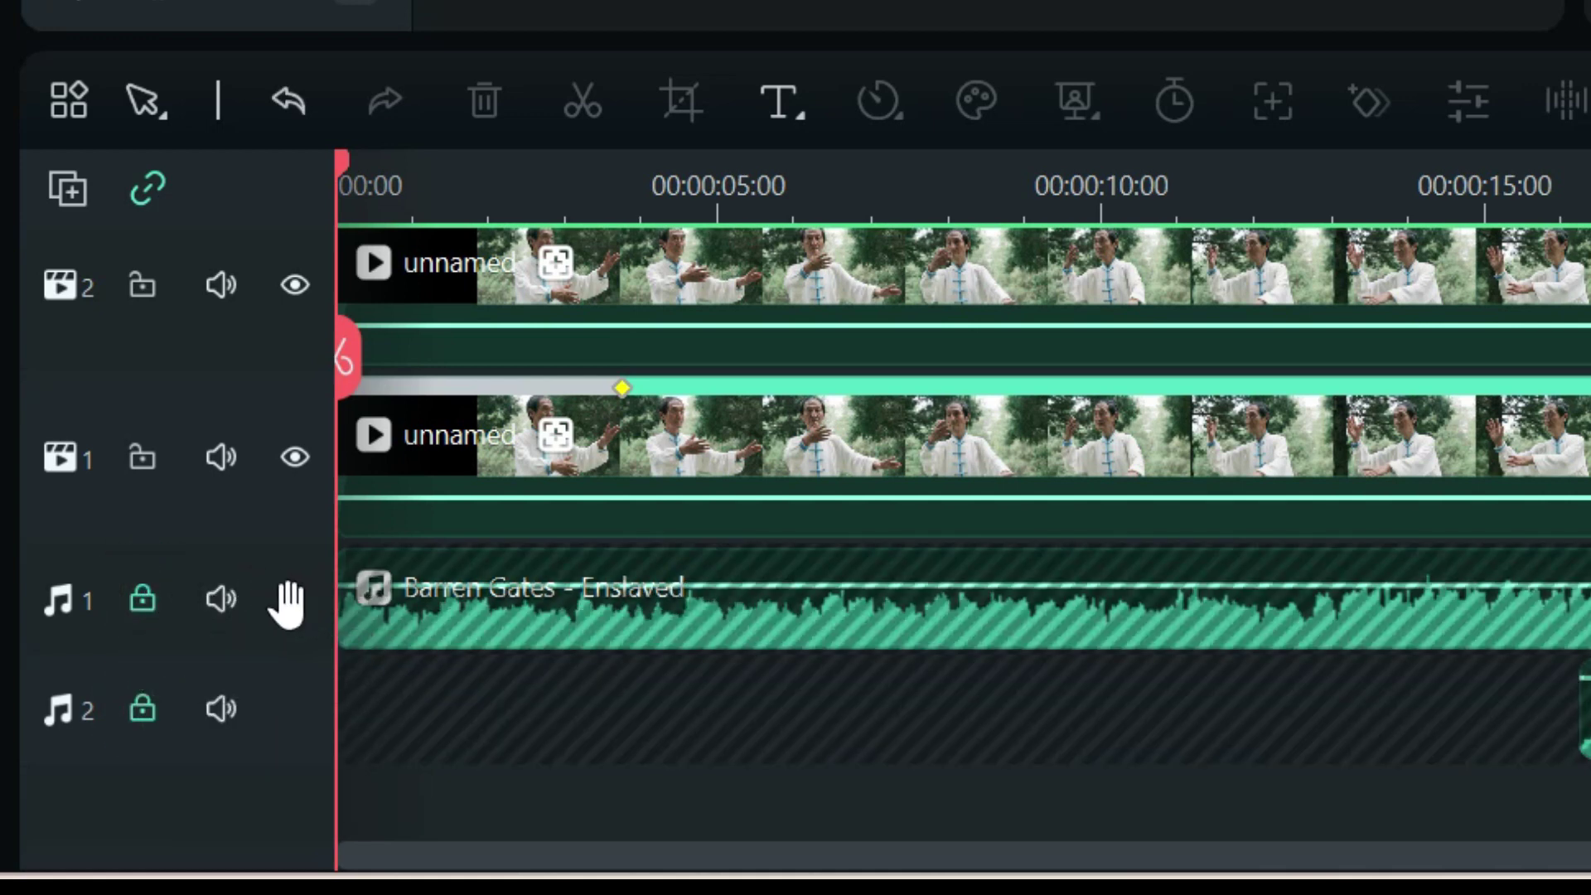
pyautogui.click(222, 601)
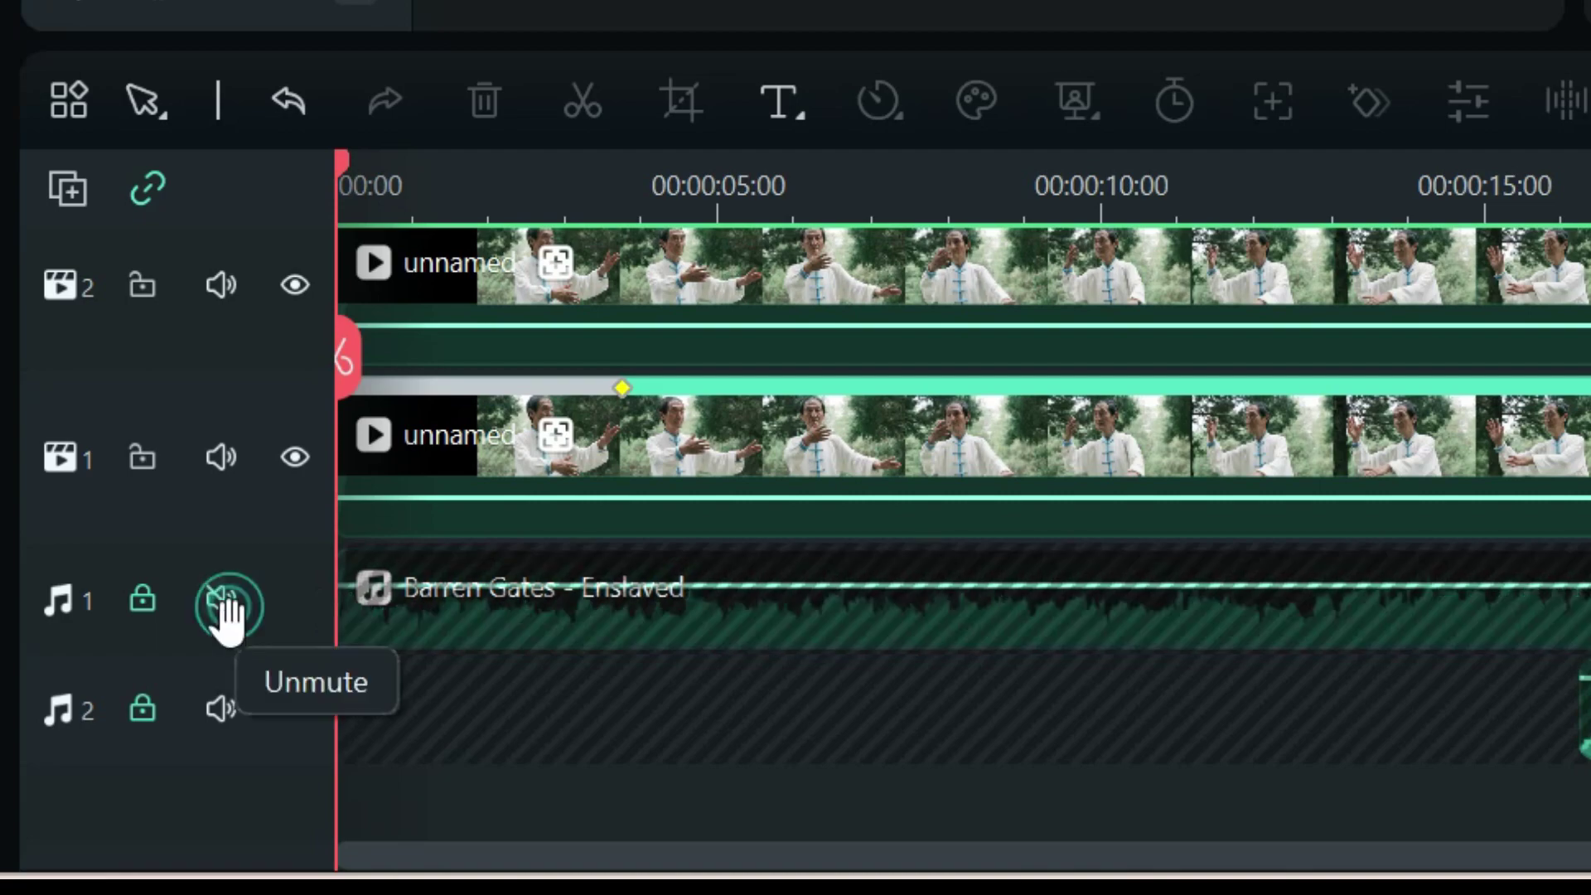
pyautogui.click(222, 710)
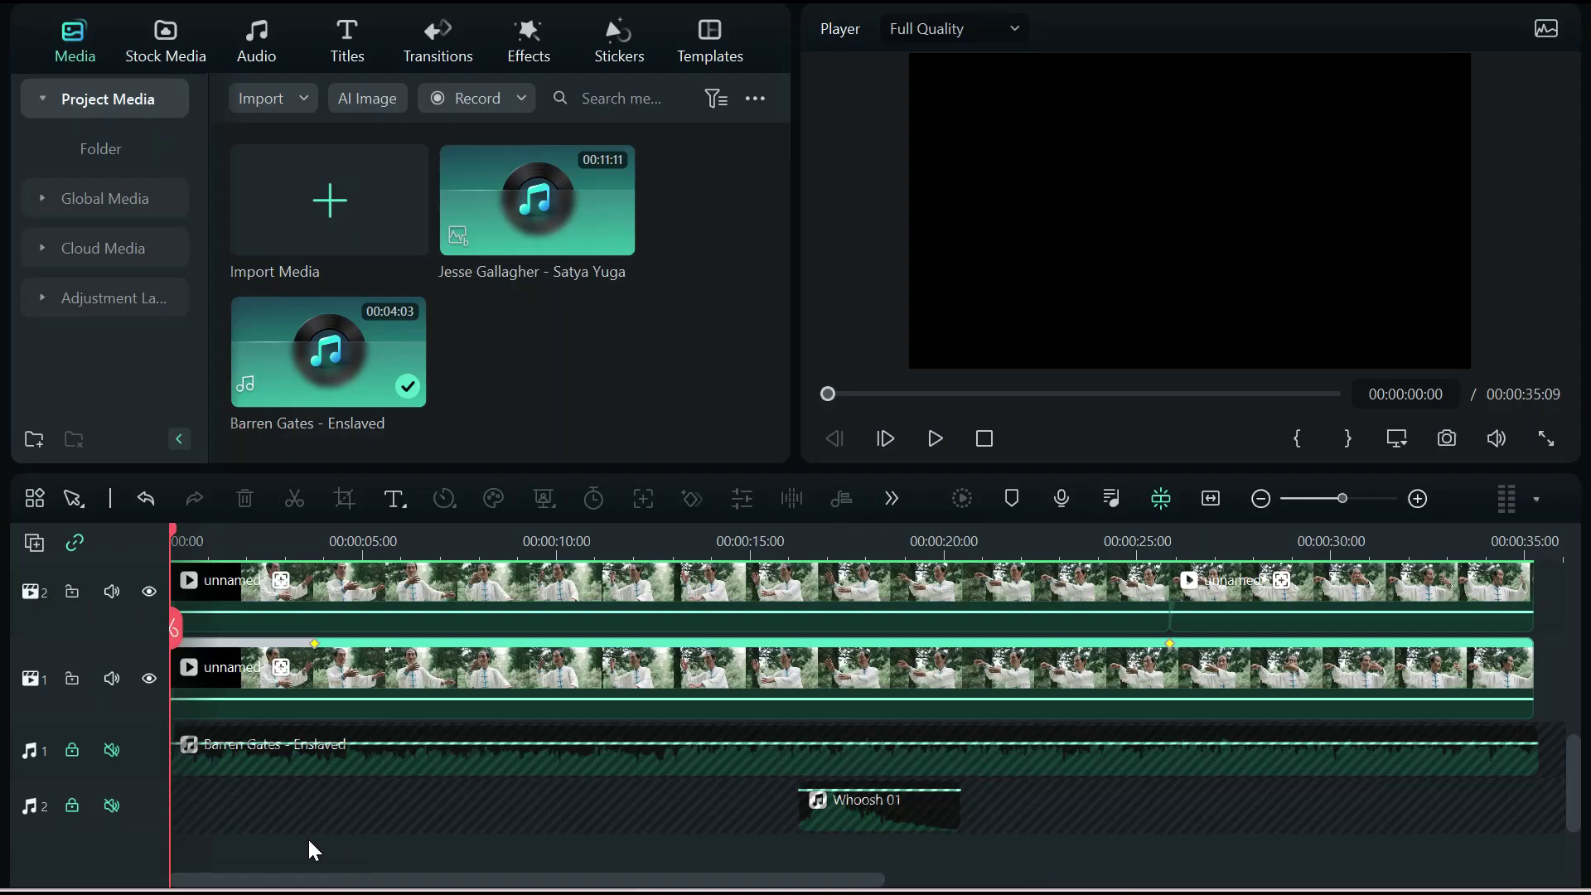
pyautogui.scroll(2, 300, 837)
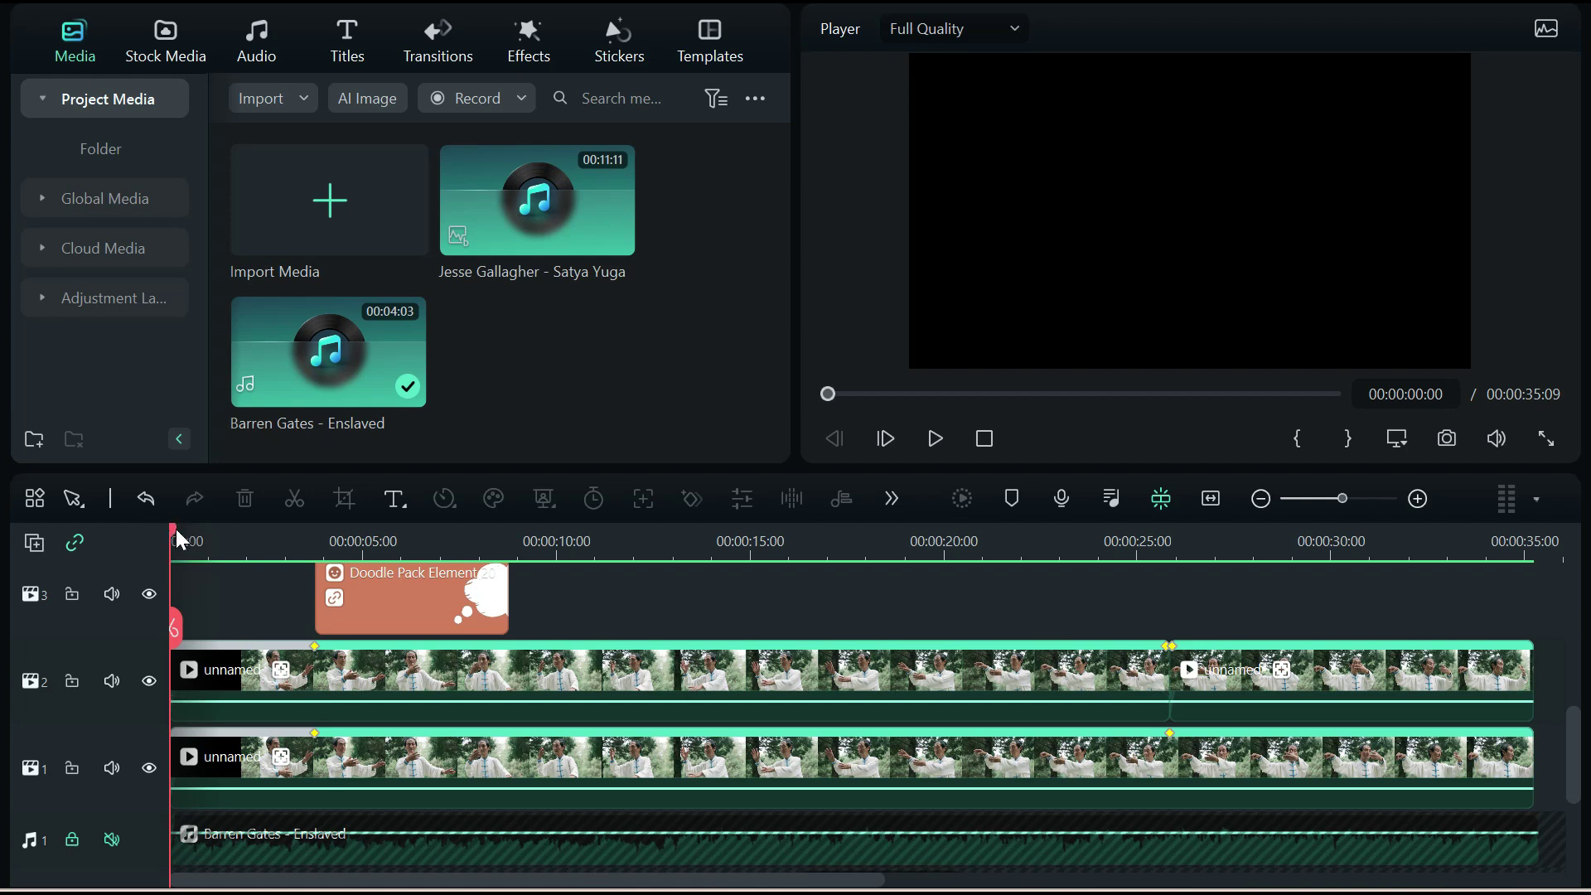
pyautogui.moveTo(178, 535); pyautogui.dragTo(128, 540)
pyautogui.click(473, 772)
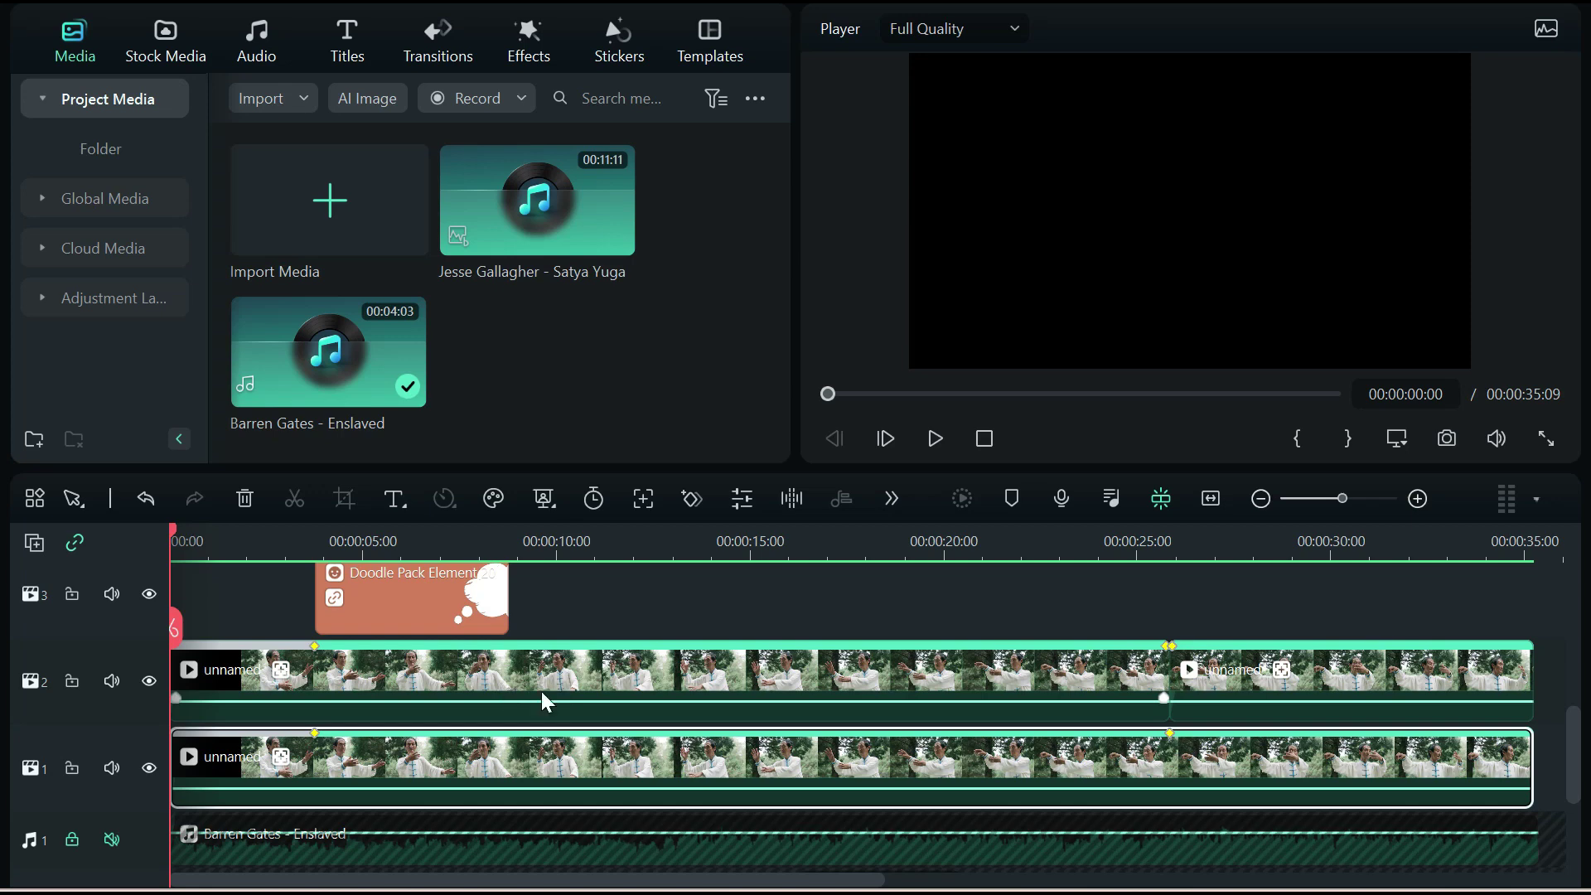
# Hide and lock video track 2 and track 5 with the Colorful Lighting Flares
pyautogui.click(148, 682)
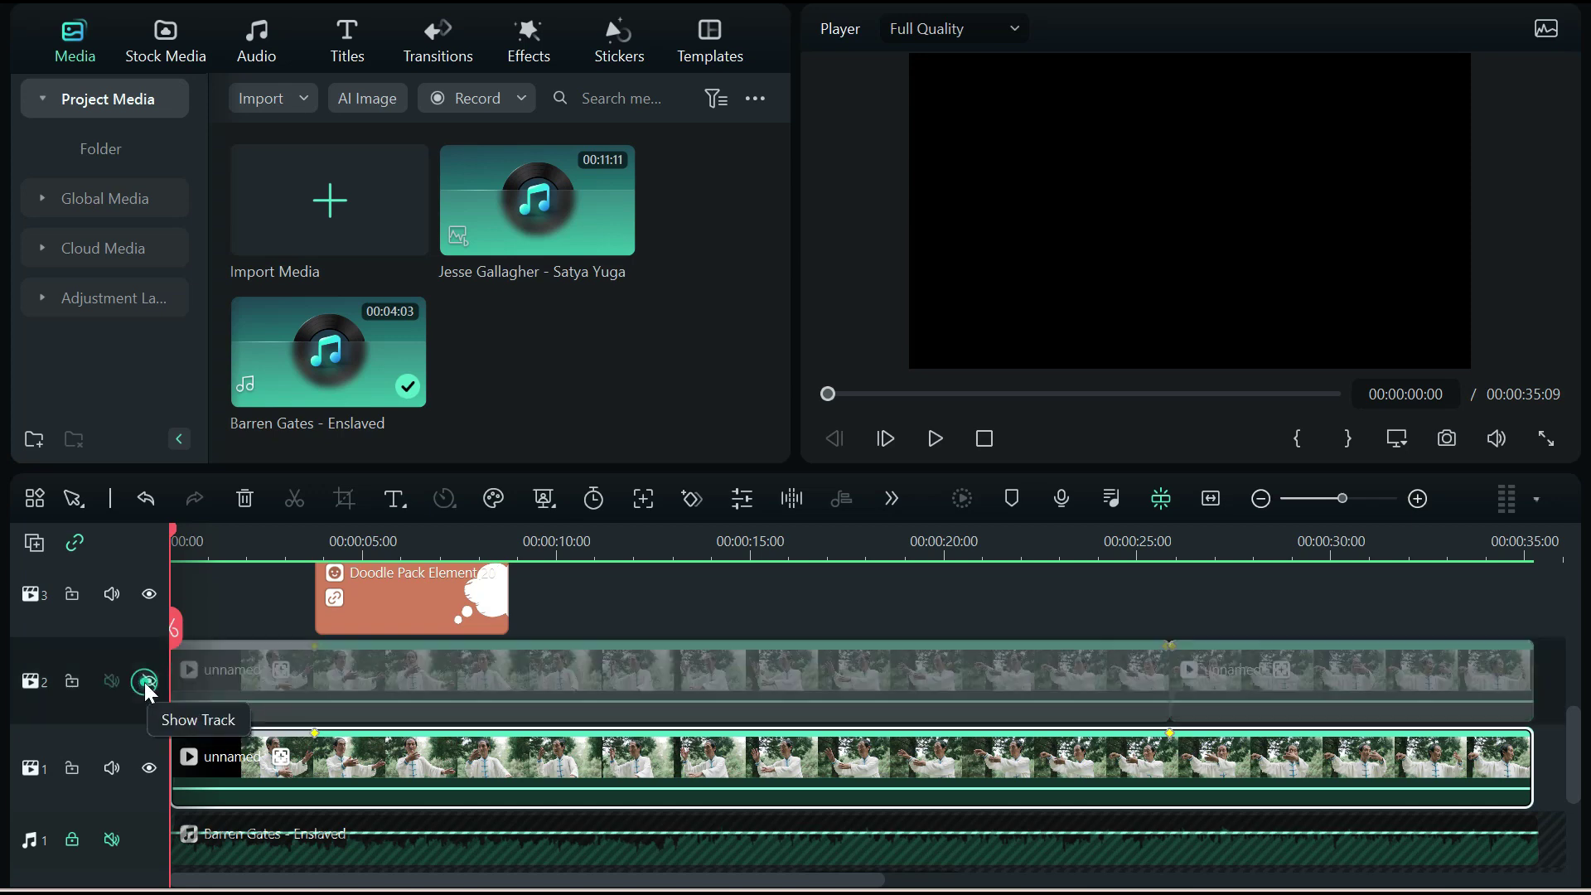
pyautogui.click(72, 683)
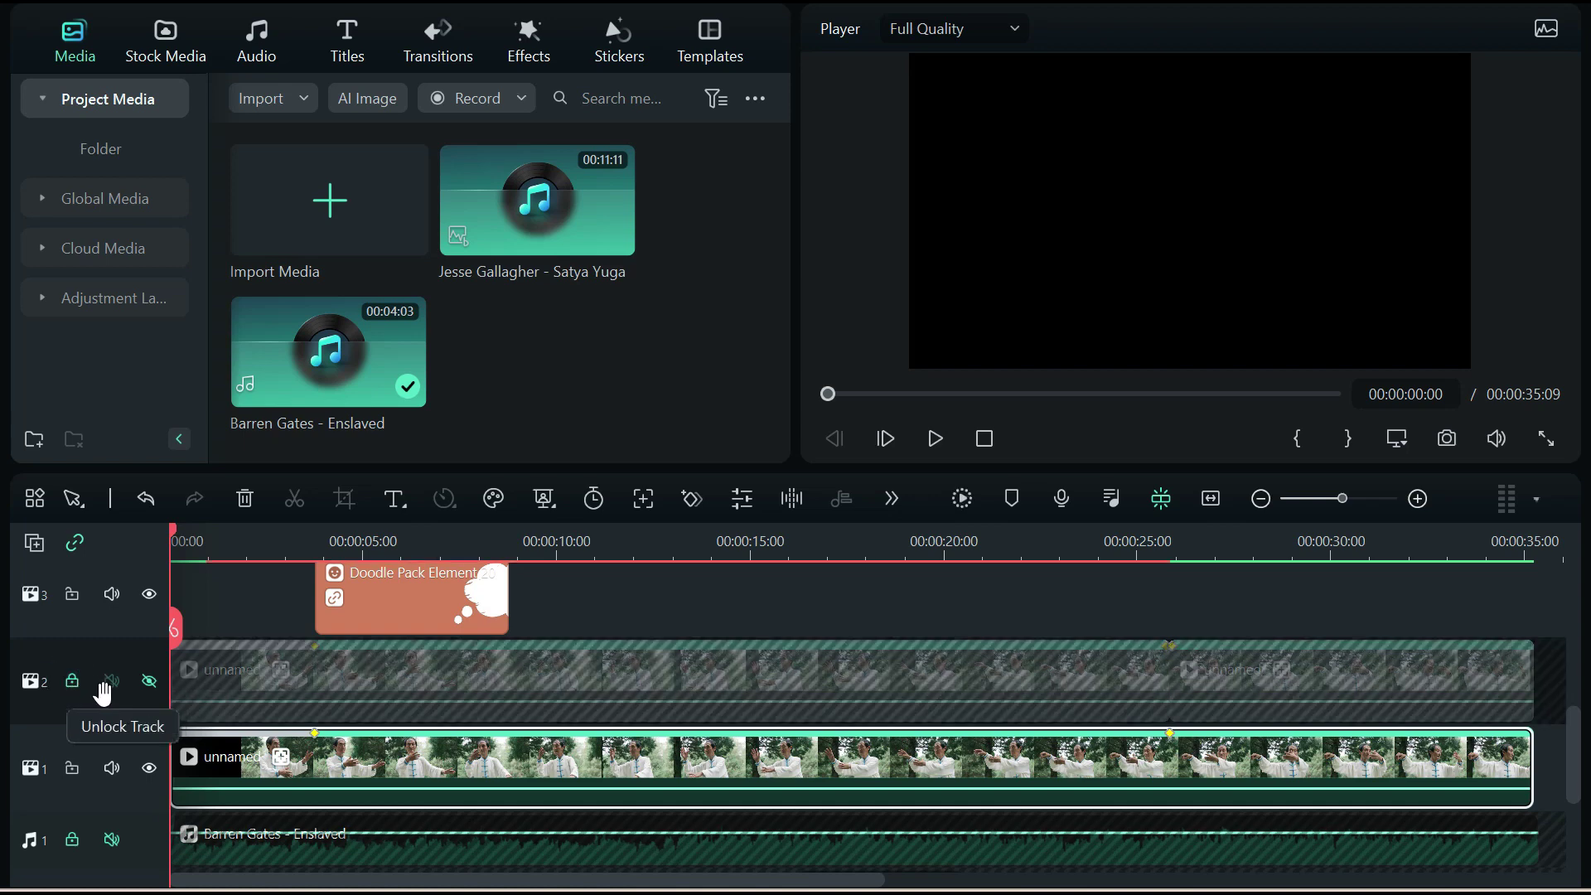
pyautogui.scroll(1, 237, 779)
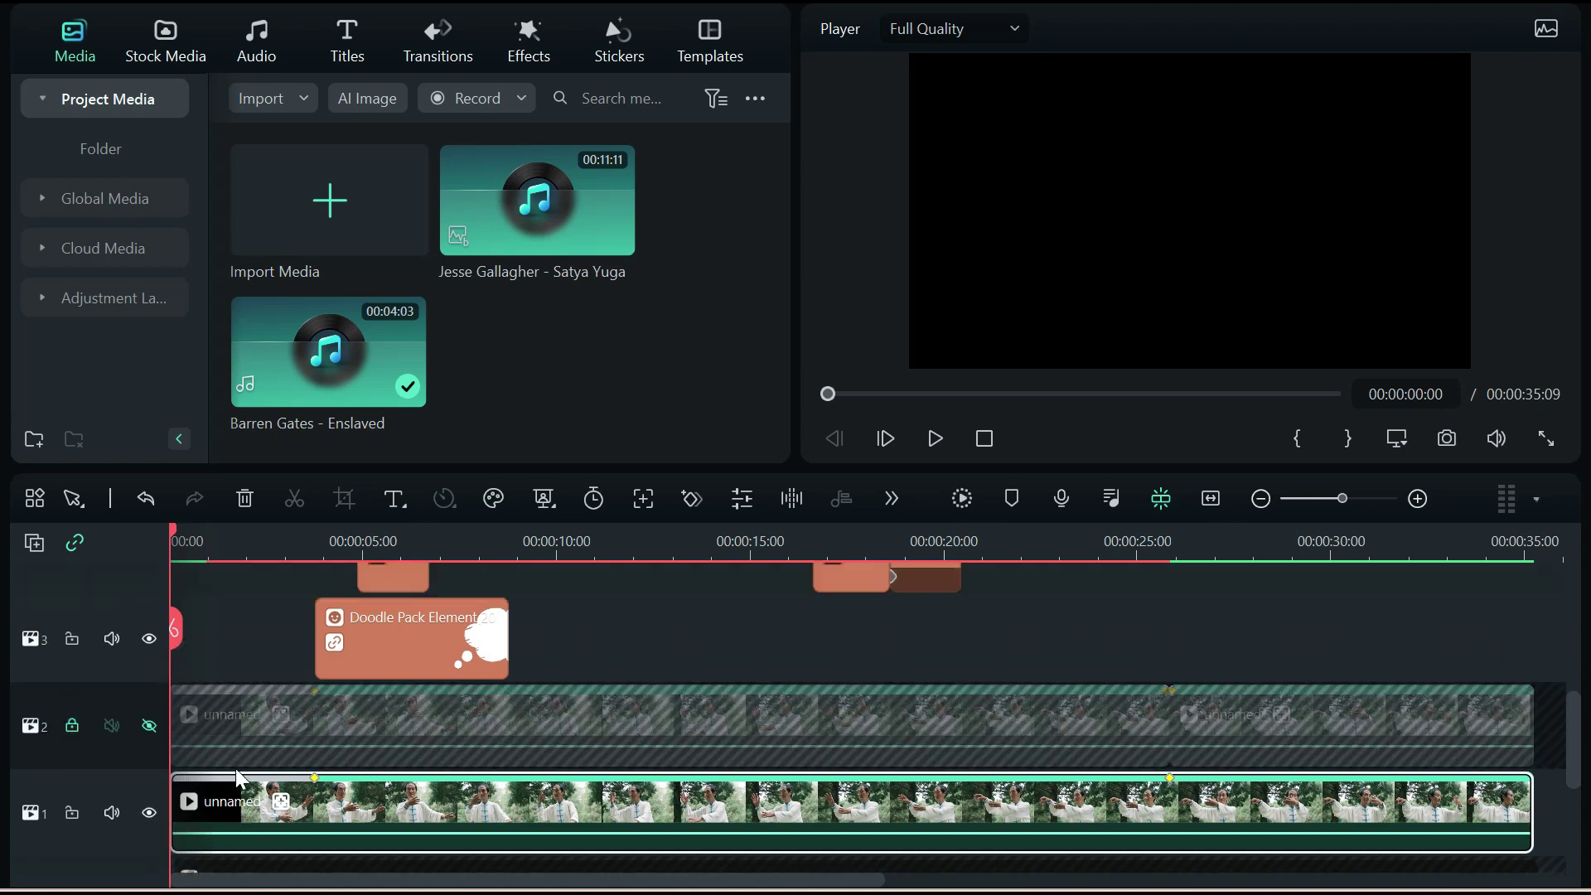
pyautogui.scroll(5, 238, 779)
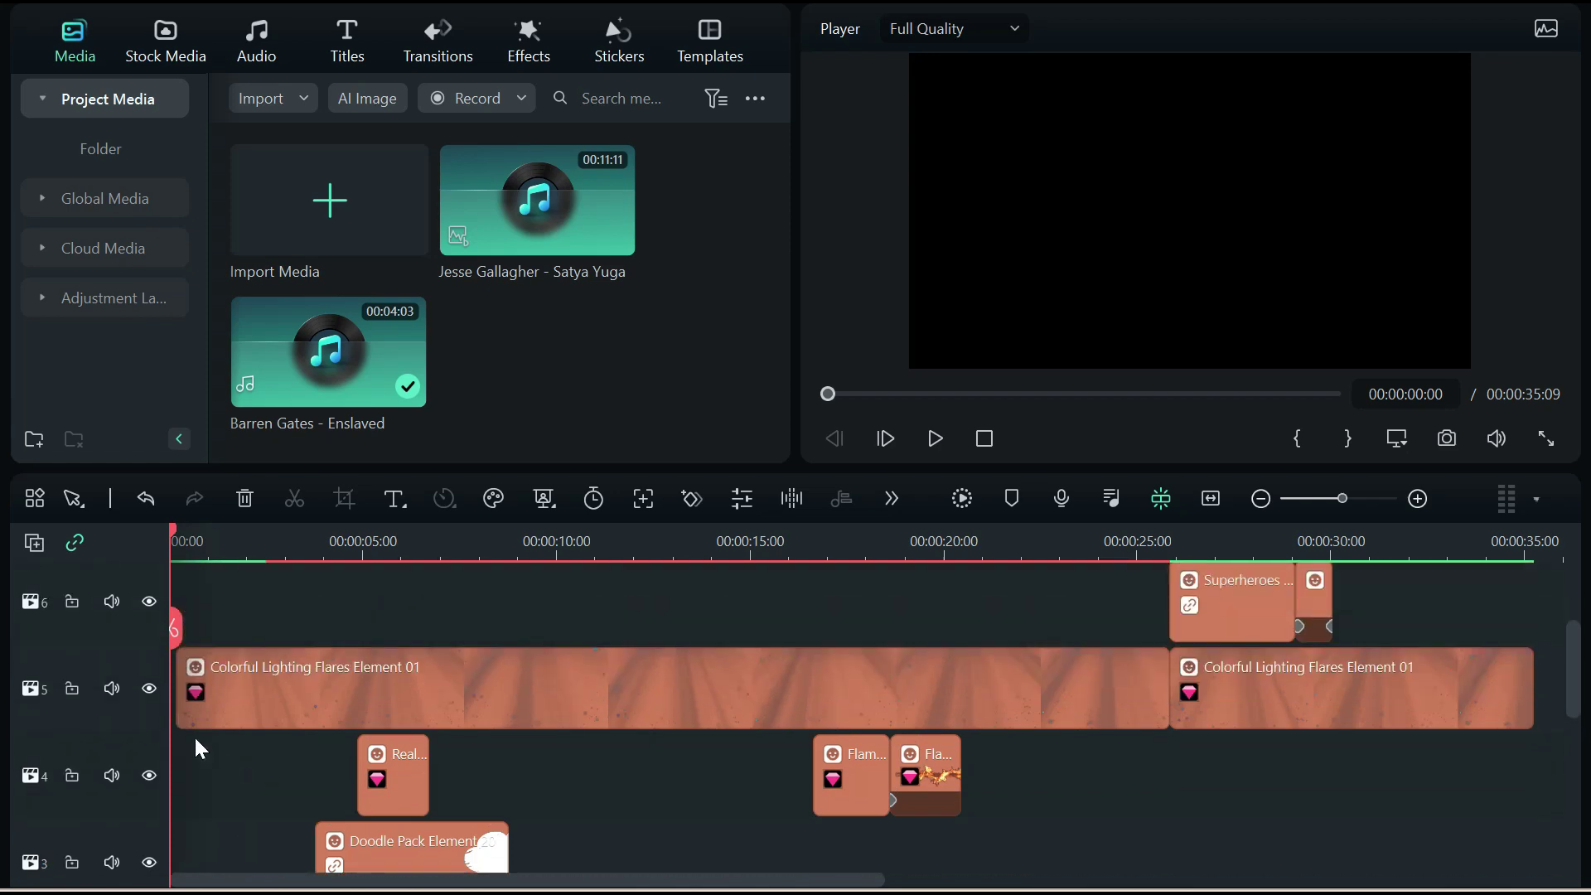
pyautogui.click(149, 687)
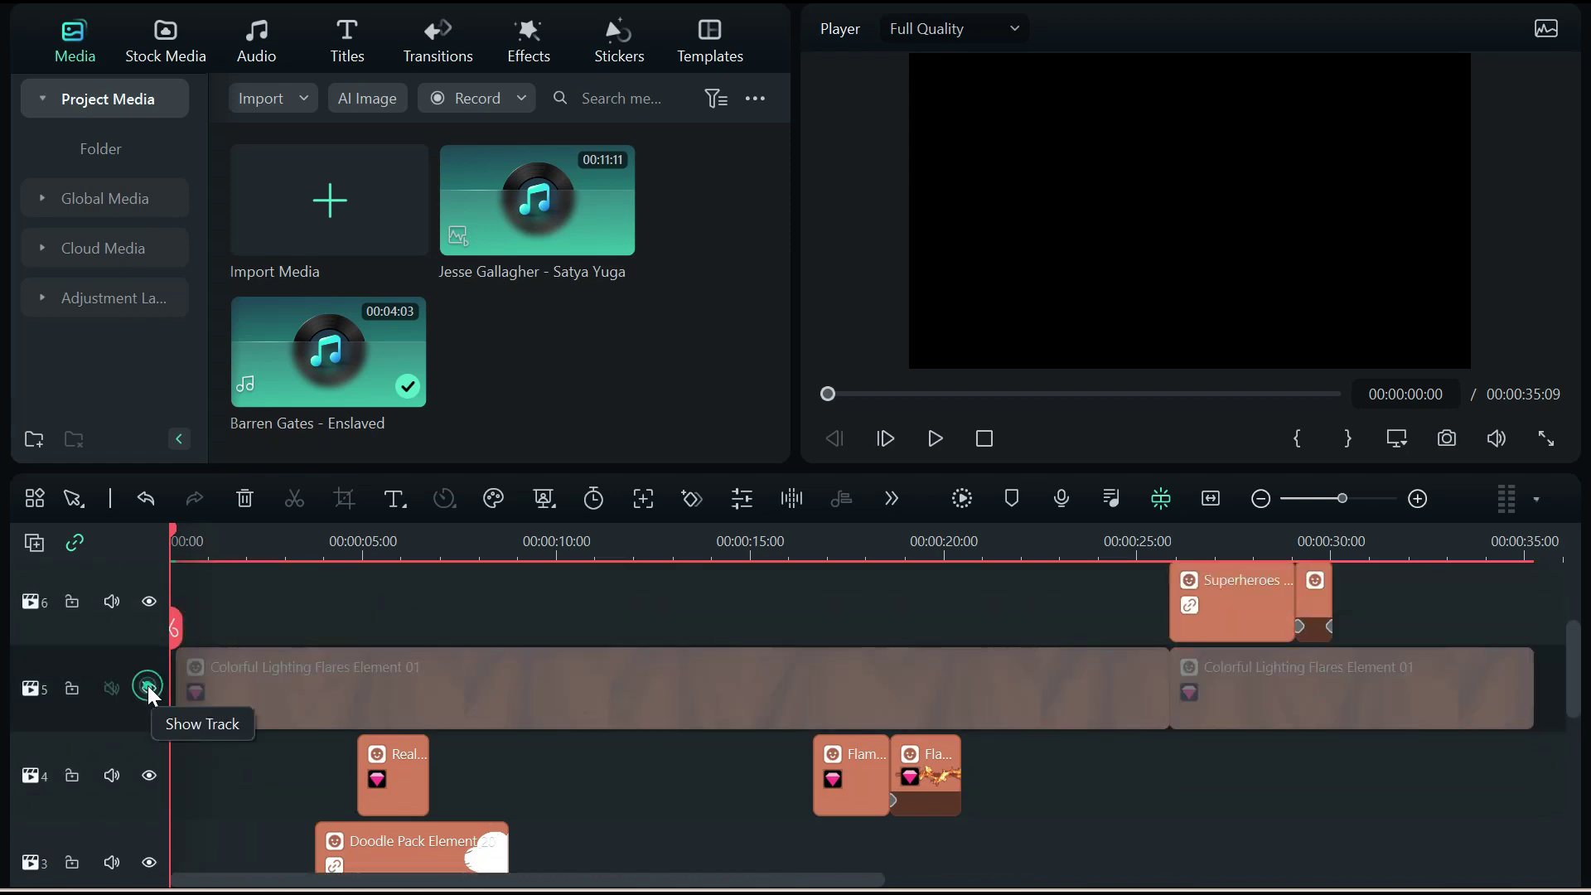
pyautogui.click(71, 689)
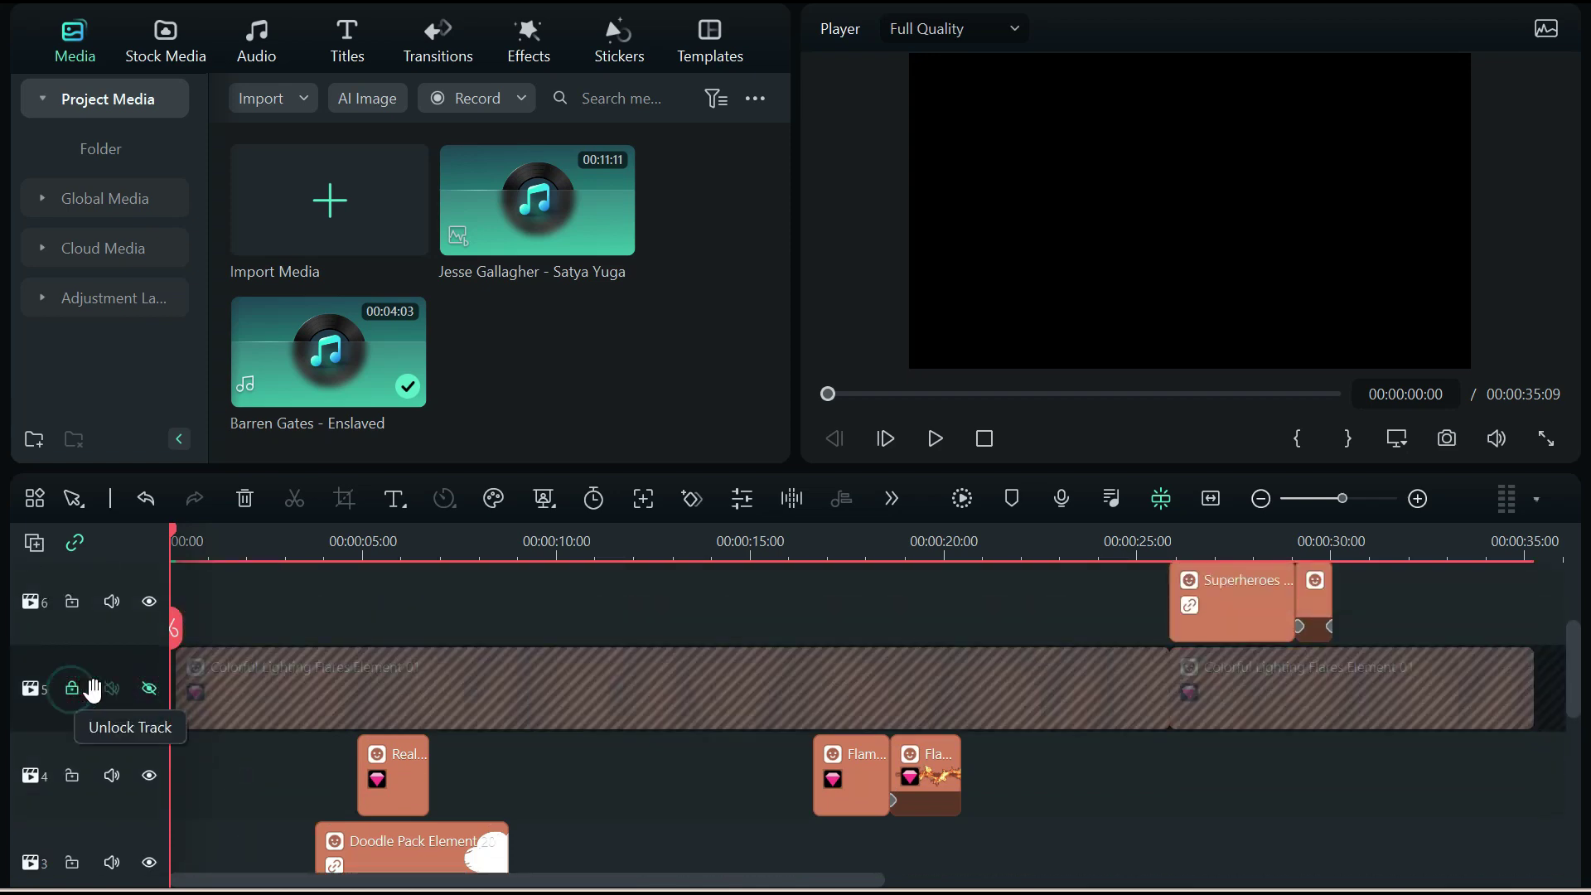
# Hide and lock the I AM/FIRE title track and the Superheroes overlay track
pyautogui.scroll(2, 211, 695)
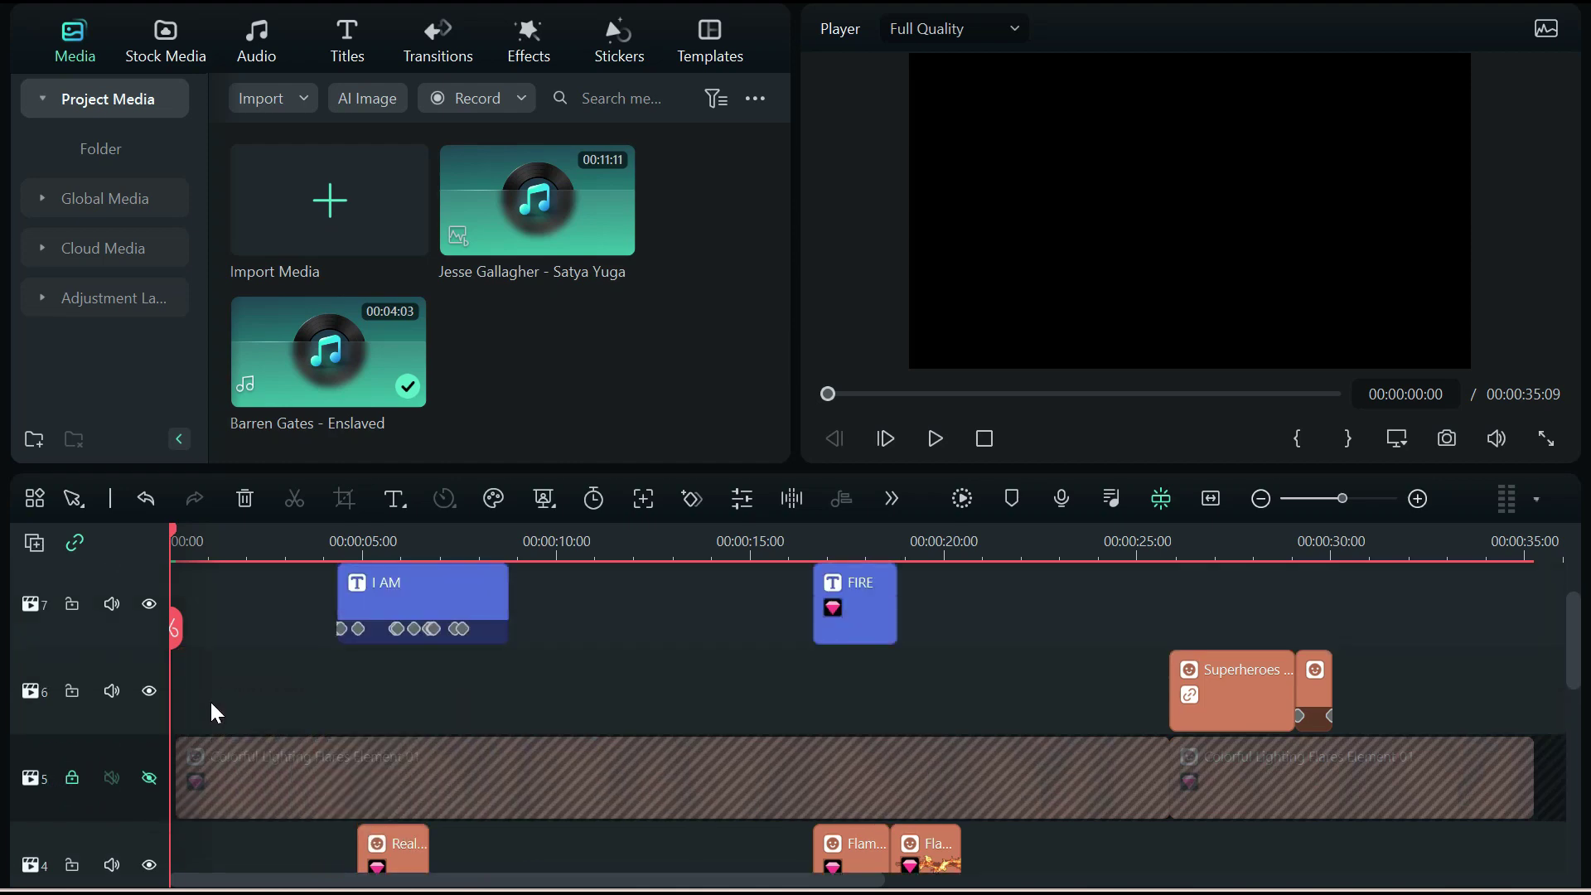
pyautogui.scroll(1, 210, 699)
pyautogui.click(149, 734)
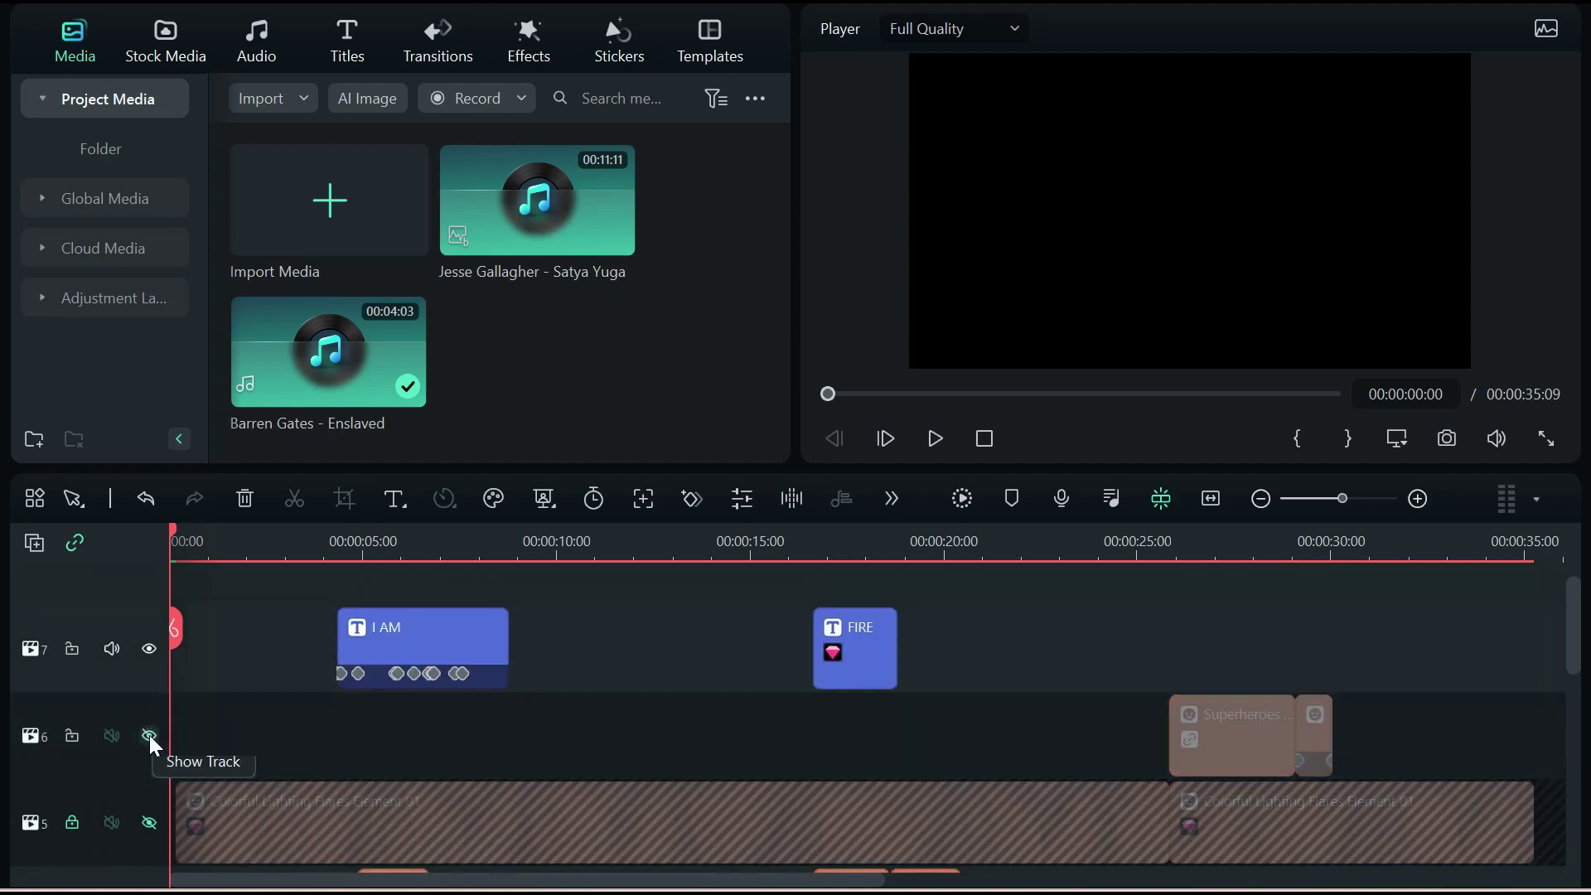
pyautogui.click(148, 649)
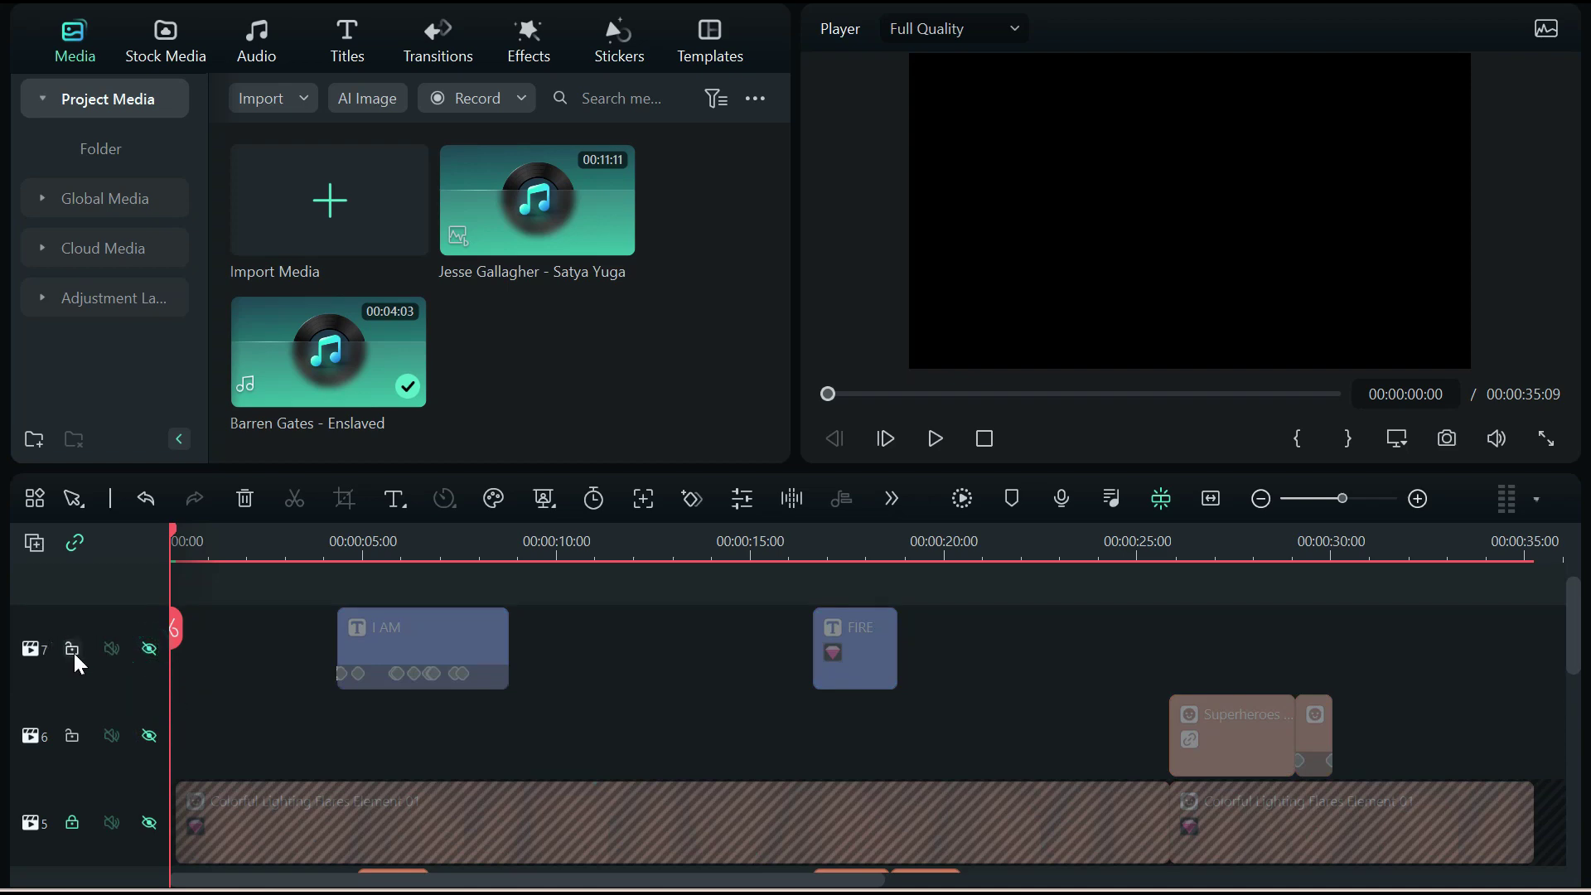
pyautogui.click(72, 649)
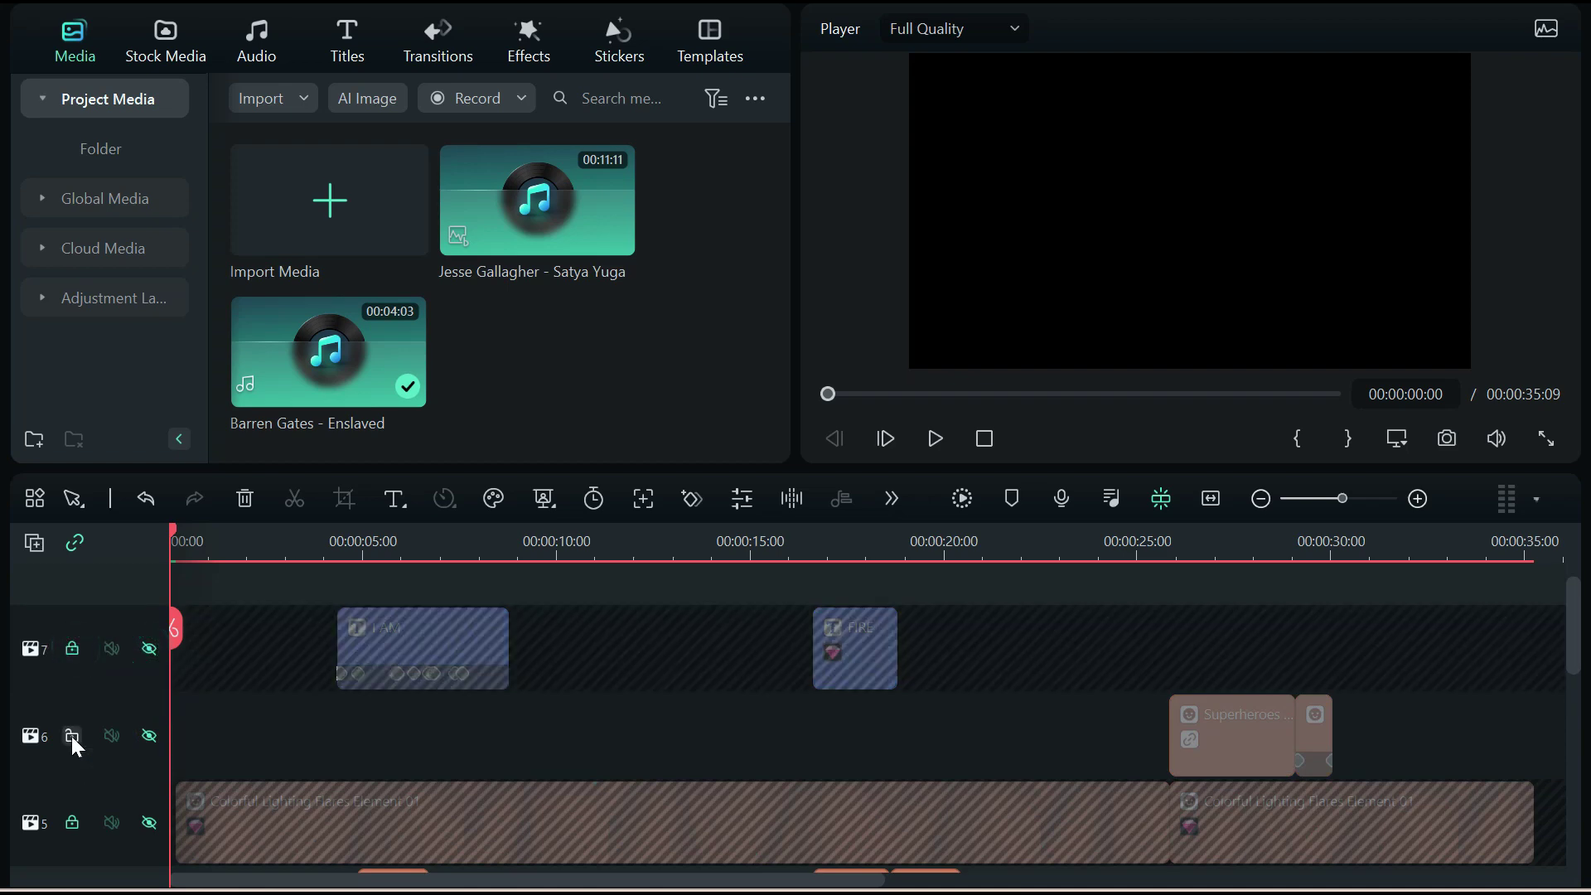
pyautogui.click(72, 736)
# Hide and lock the track holding the flame clips
pyautogui.scroll(-2, 242, 711)
pyautogui.scroll(-2, 242, 711)
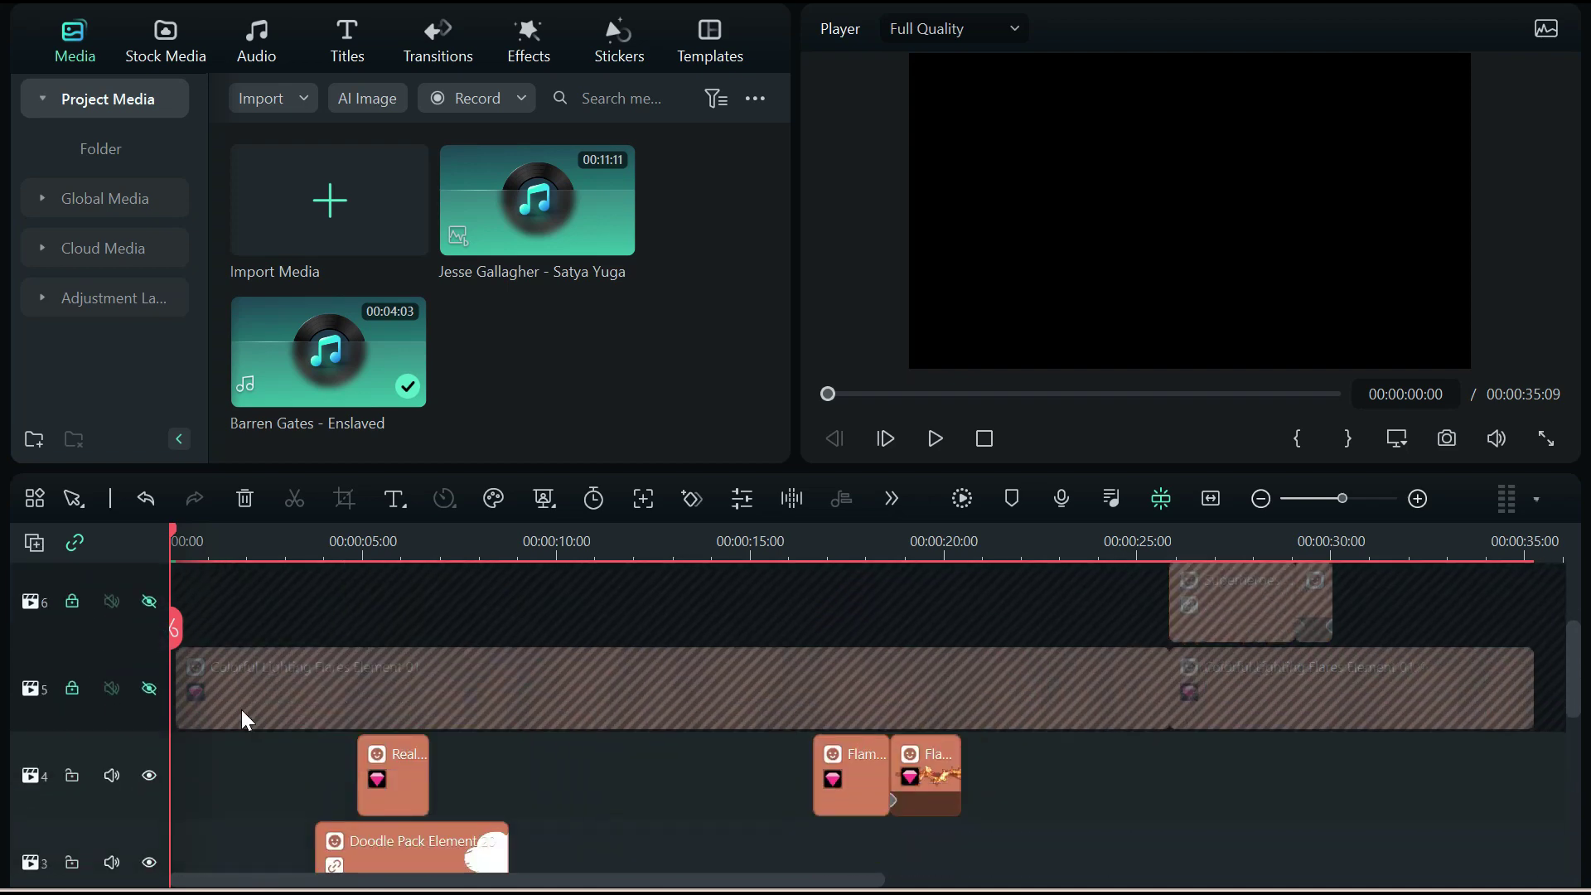
pyautogui.scroll(-1, 226, 712)
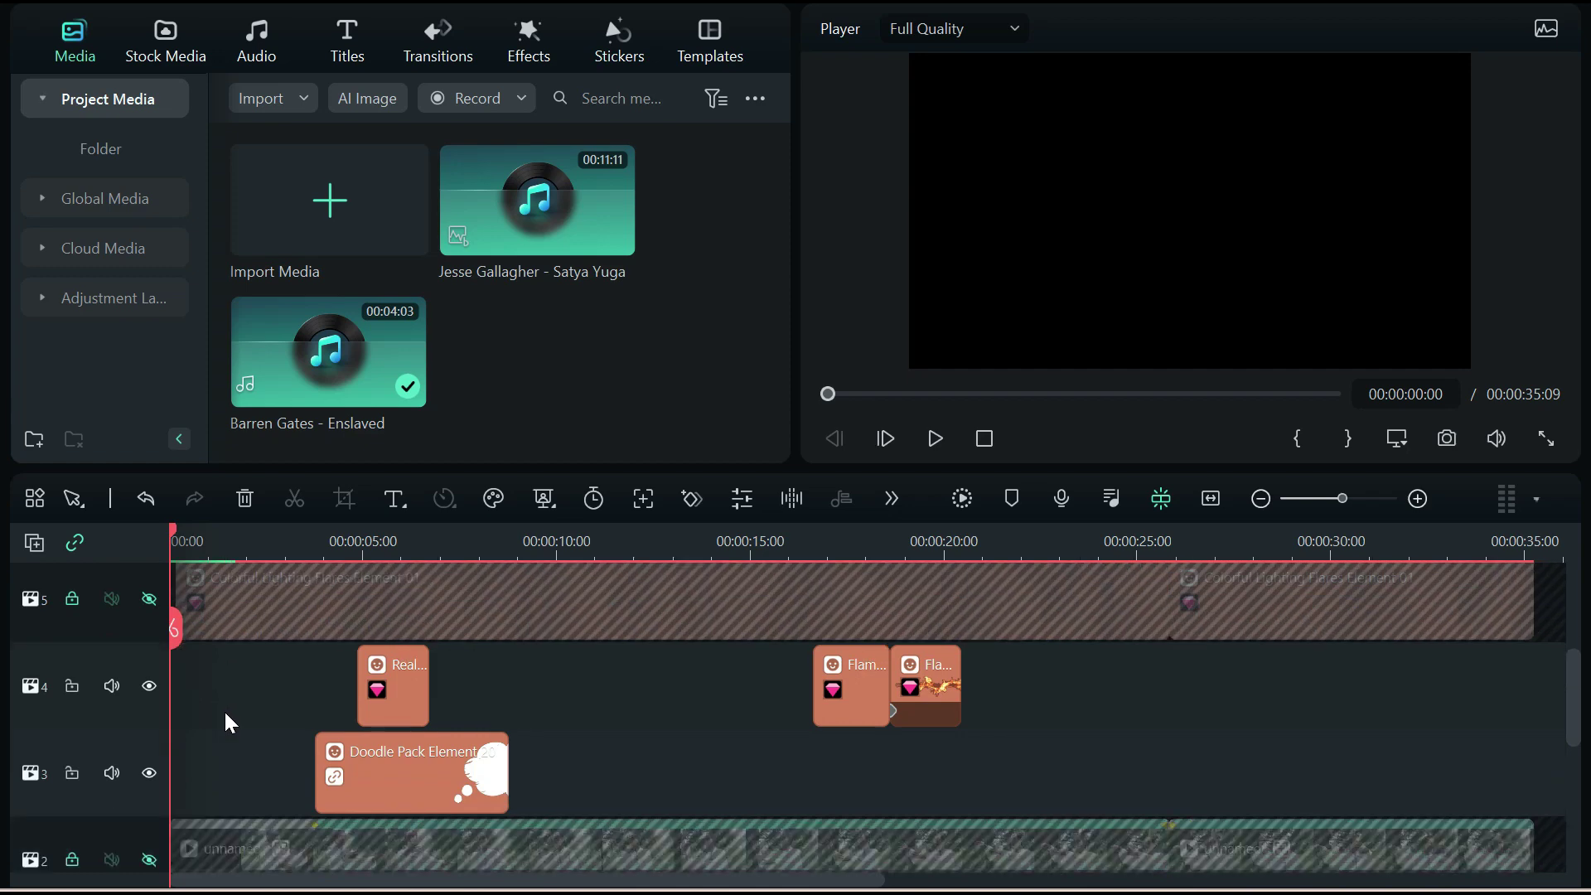
pyautogui.scroll(-1, 224, 709)
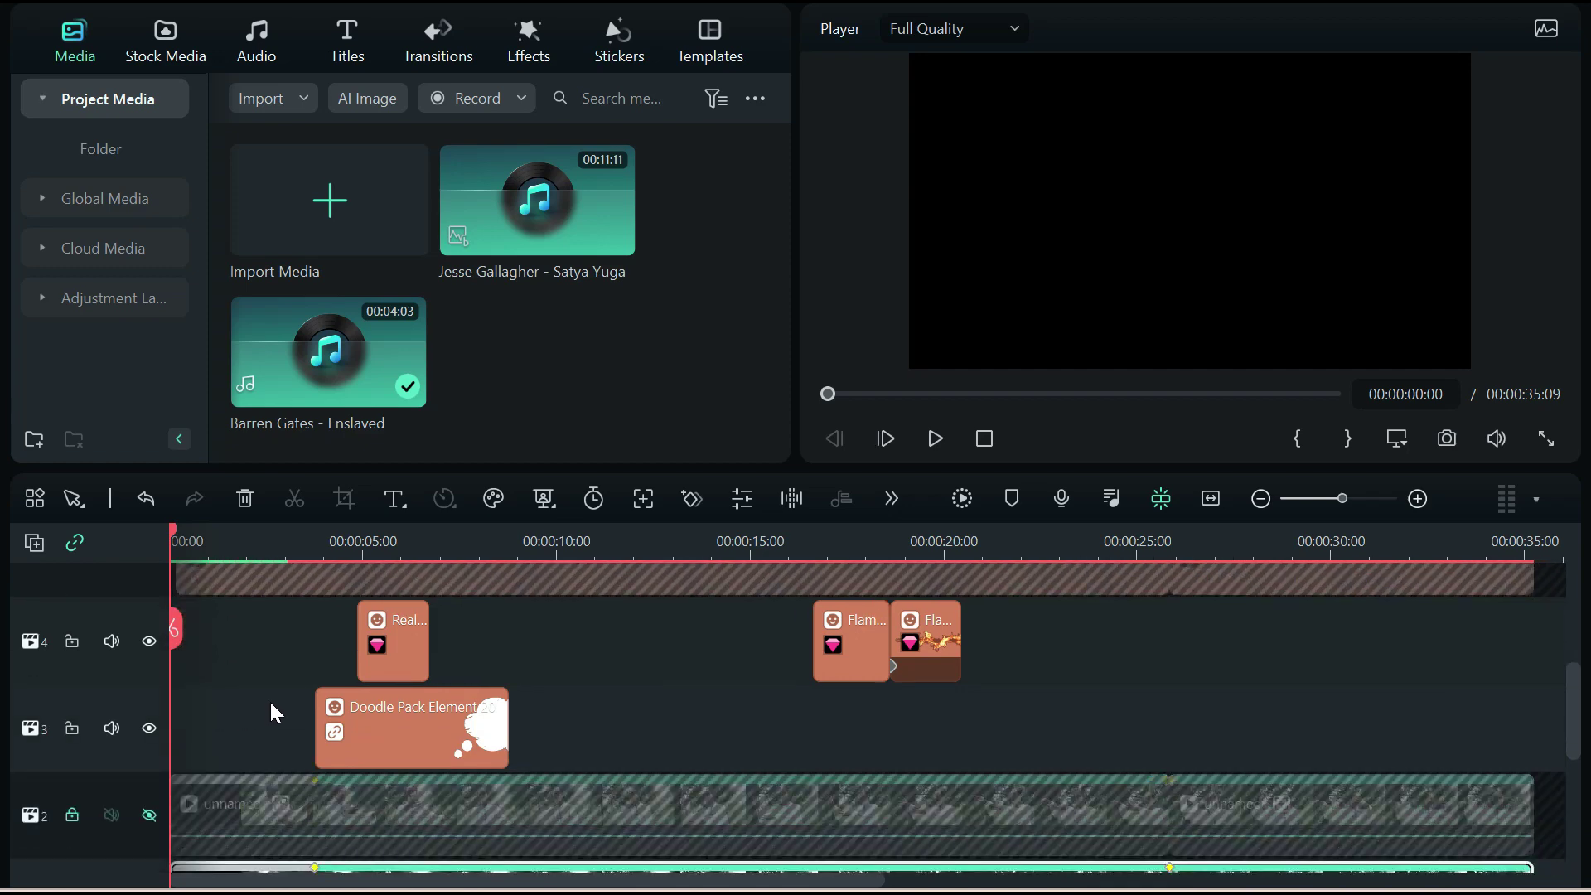
pyautogui.click(149, 641)
pyautogui.click(72, 642)
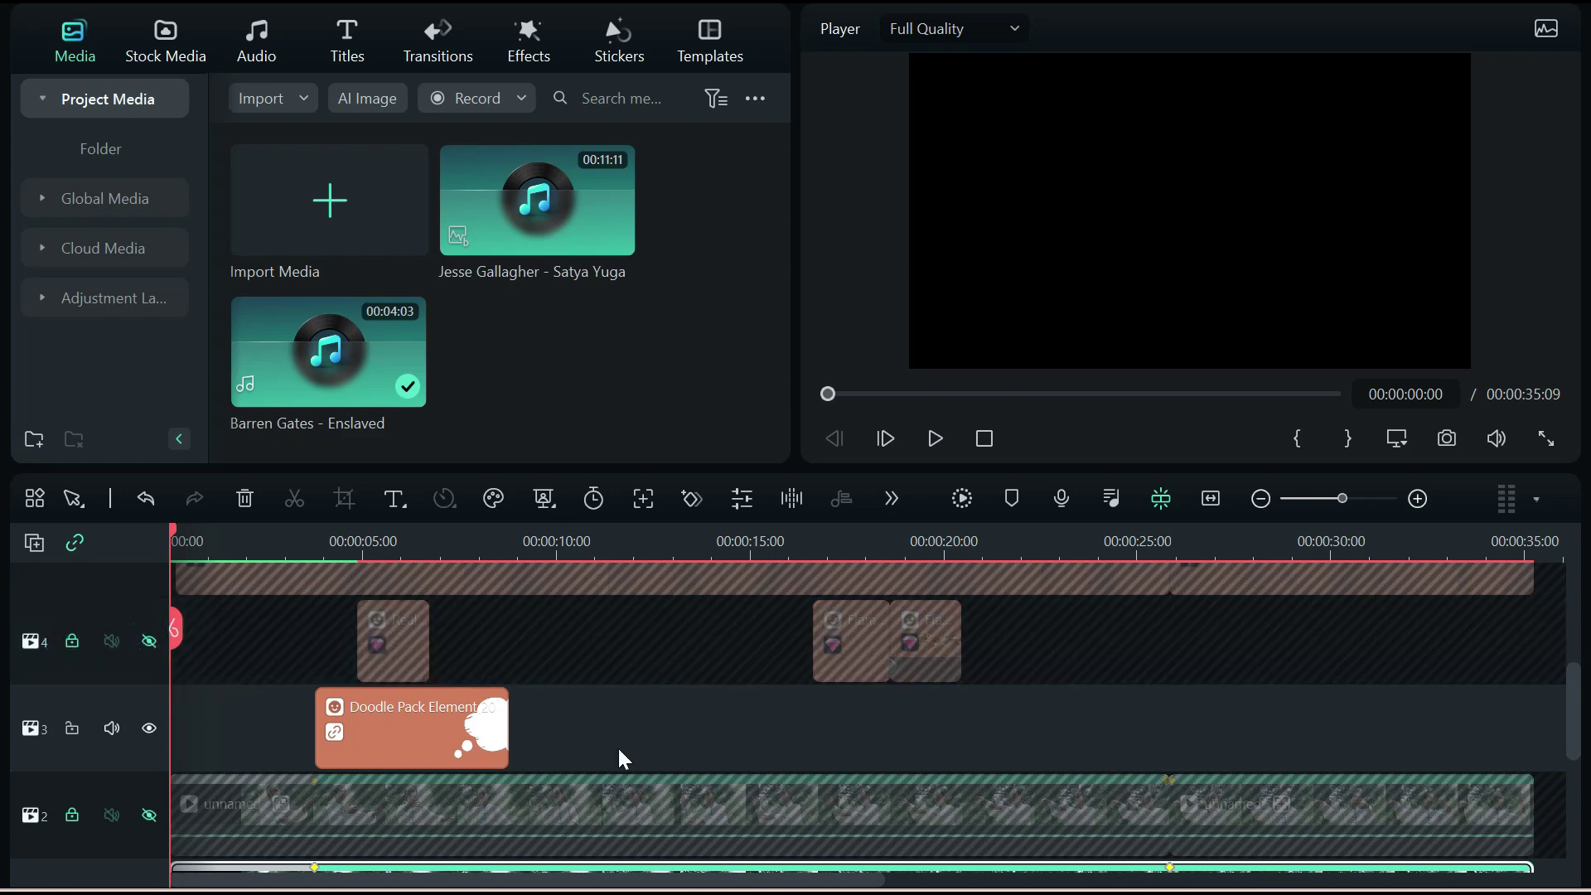
pyautogui.scroll(-4, 618, 746)
pyautogui.scroll(1, 542, 774)
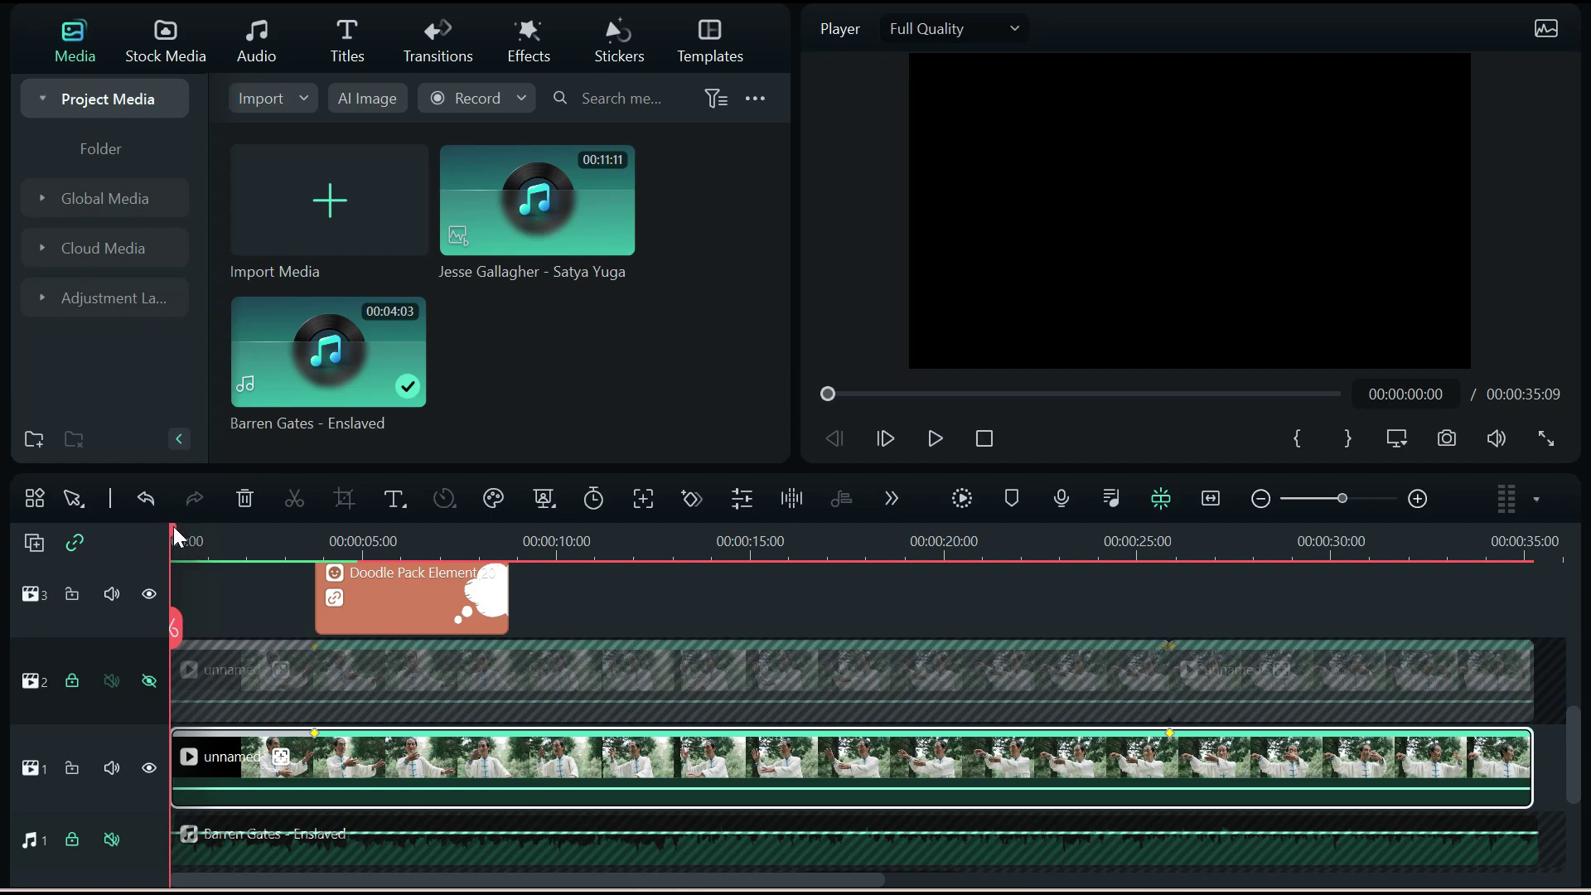
# Scrub through the opening seconds toward where the thought bubble appears
pyautogui.moveTo(176, 535); pyautogui.dragTo(186, 533)
pyautogui.scroll(1, 222, 527)
pyautogui.scroll(1, 223, 527)
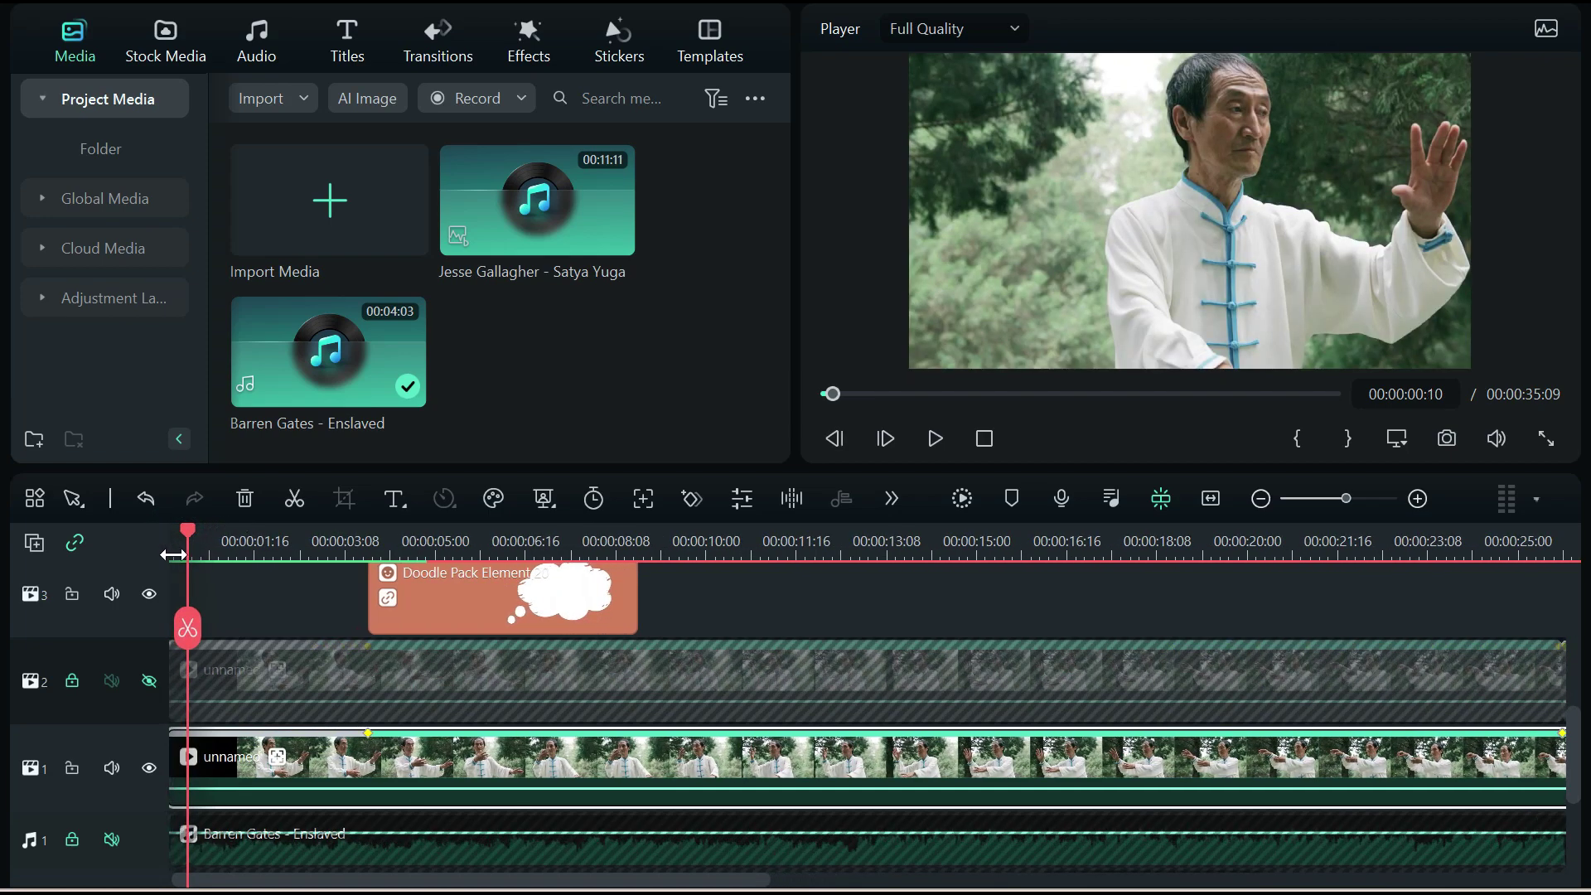
pyautogui.moveTo(191, 529); pyautogui.dragTo(352, 535)
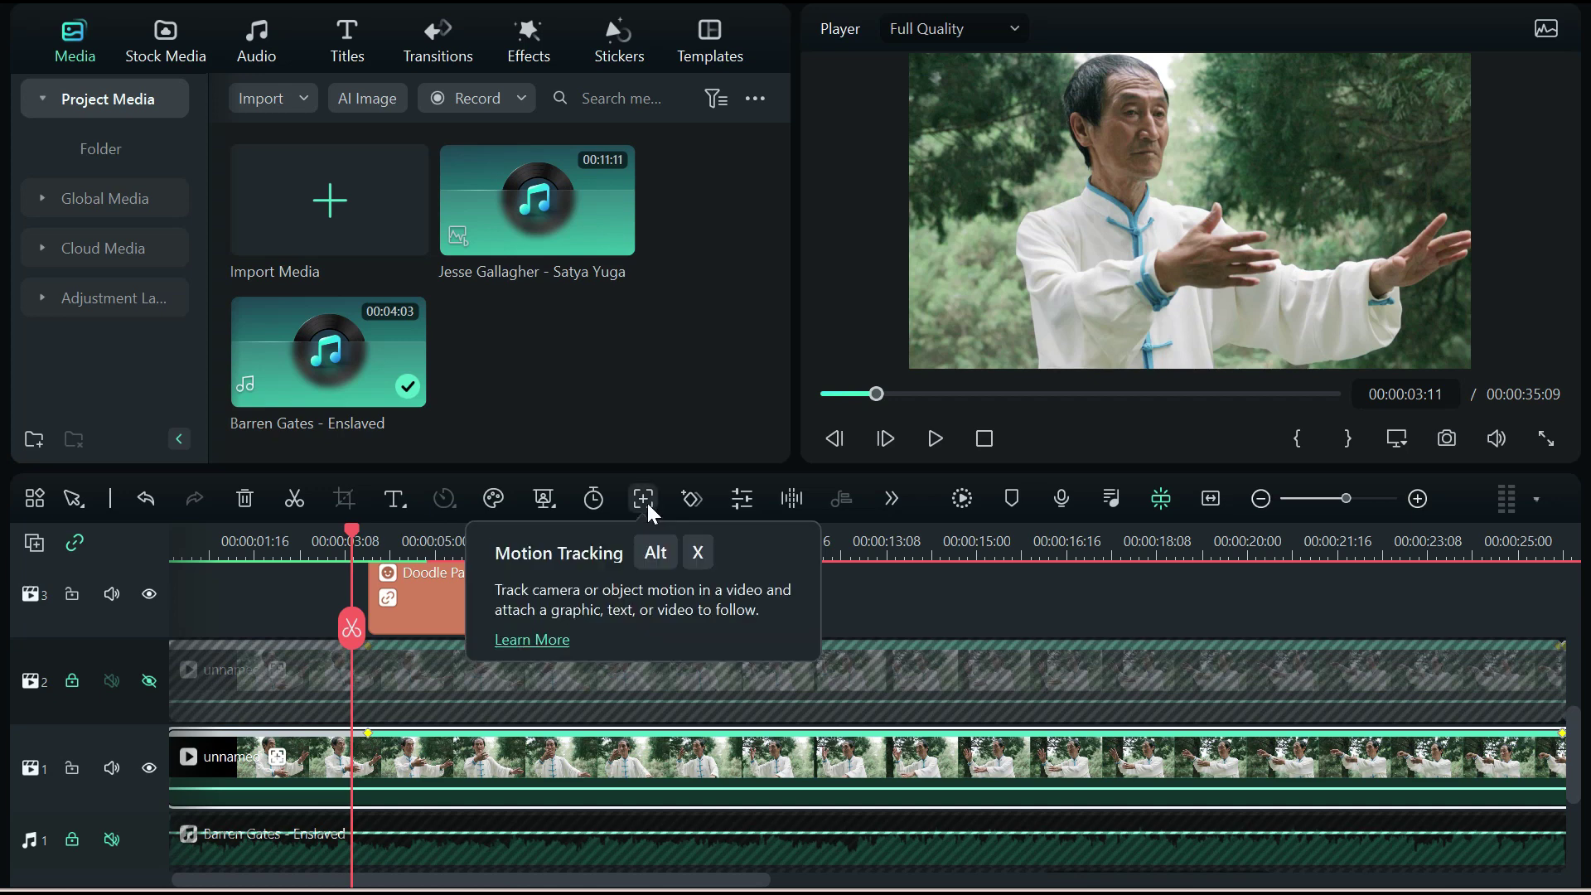
pyautogui.moveTo(356, 533); pyautogui.dragTo(411, 538)
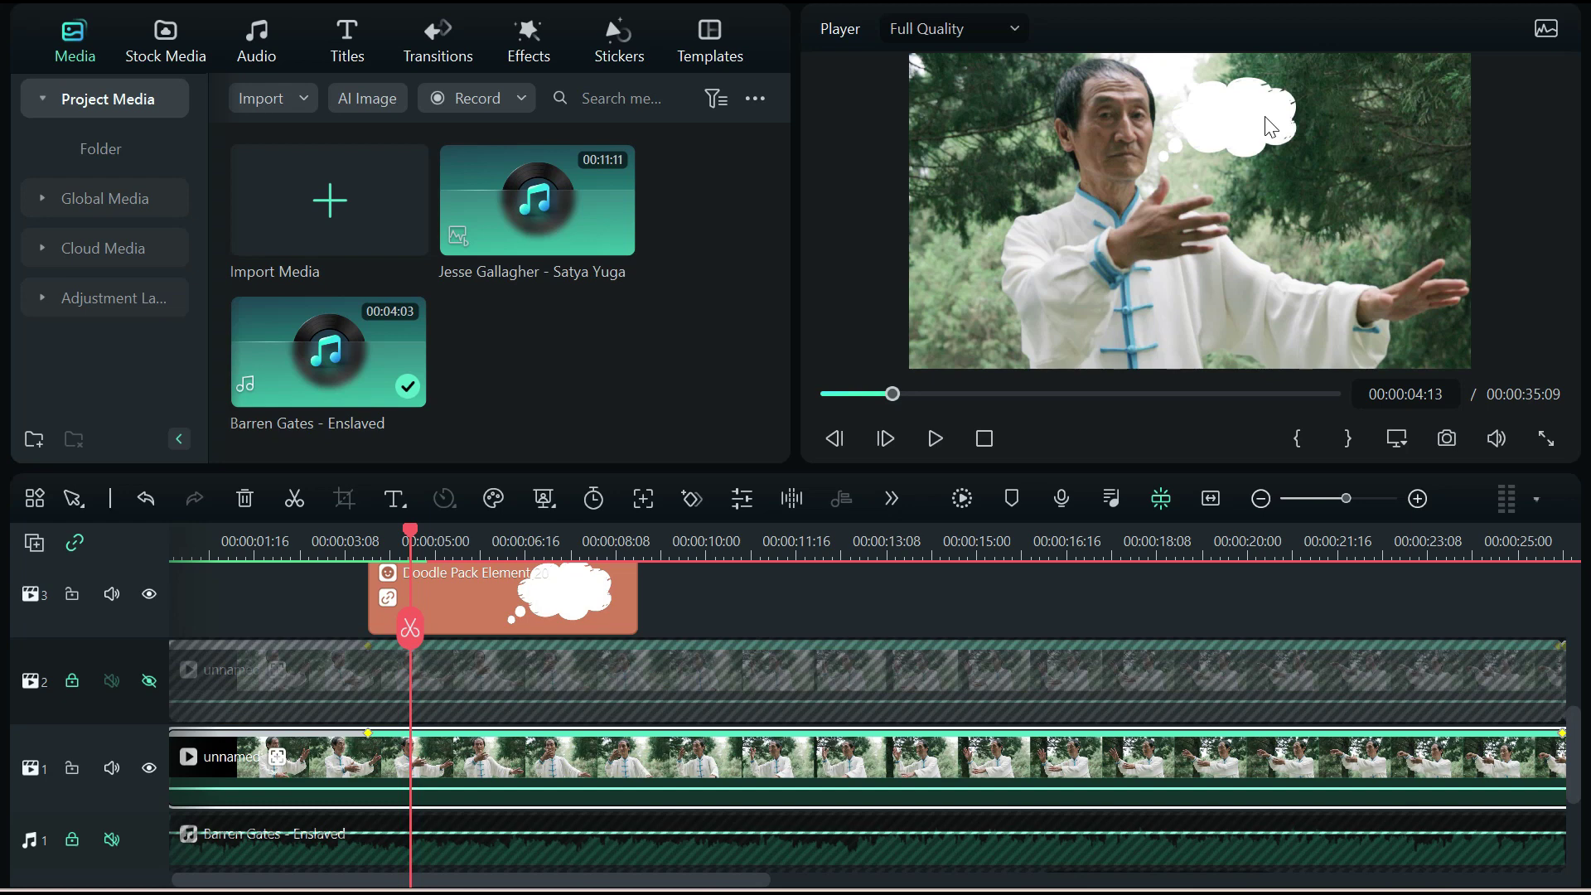
# Make the main video track taller and place the playhead at 00:00:03:18
pyautogui.click(1240, 138)
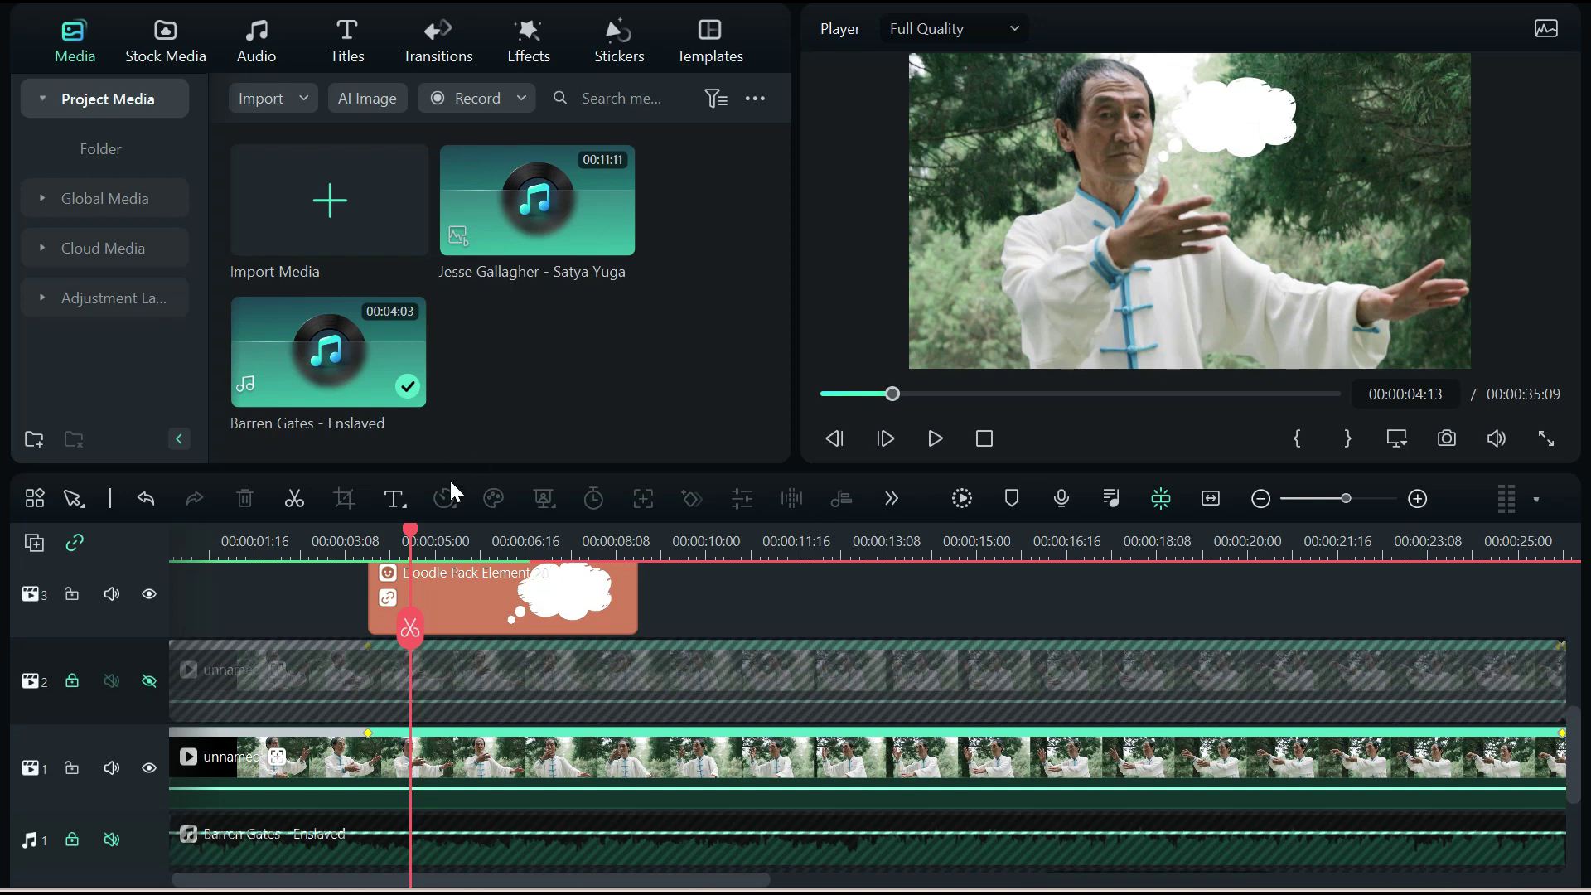
pyautogui.moveTo(403, 533); pyautogui.dragTo(343, 540)
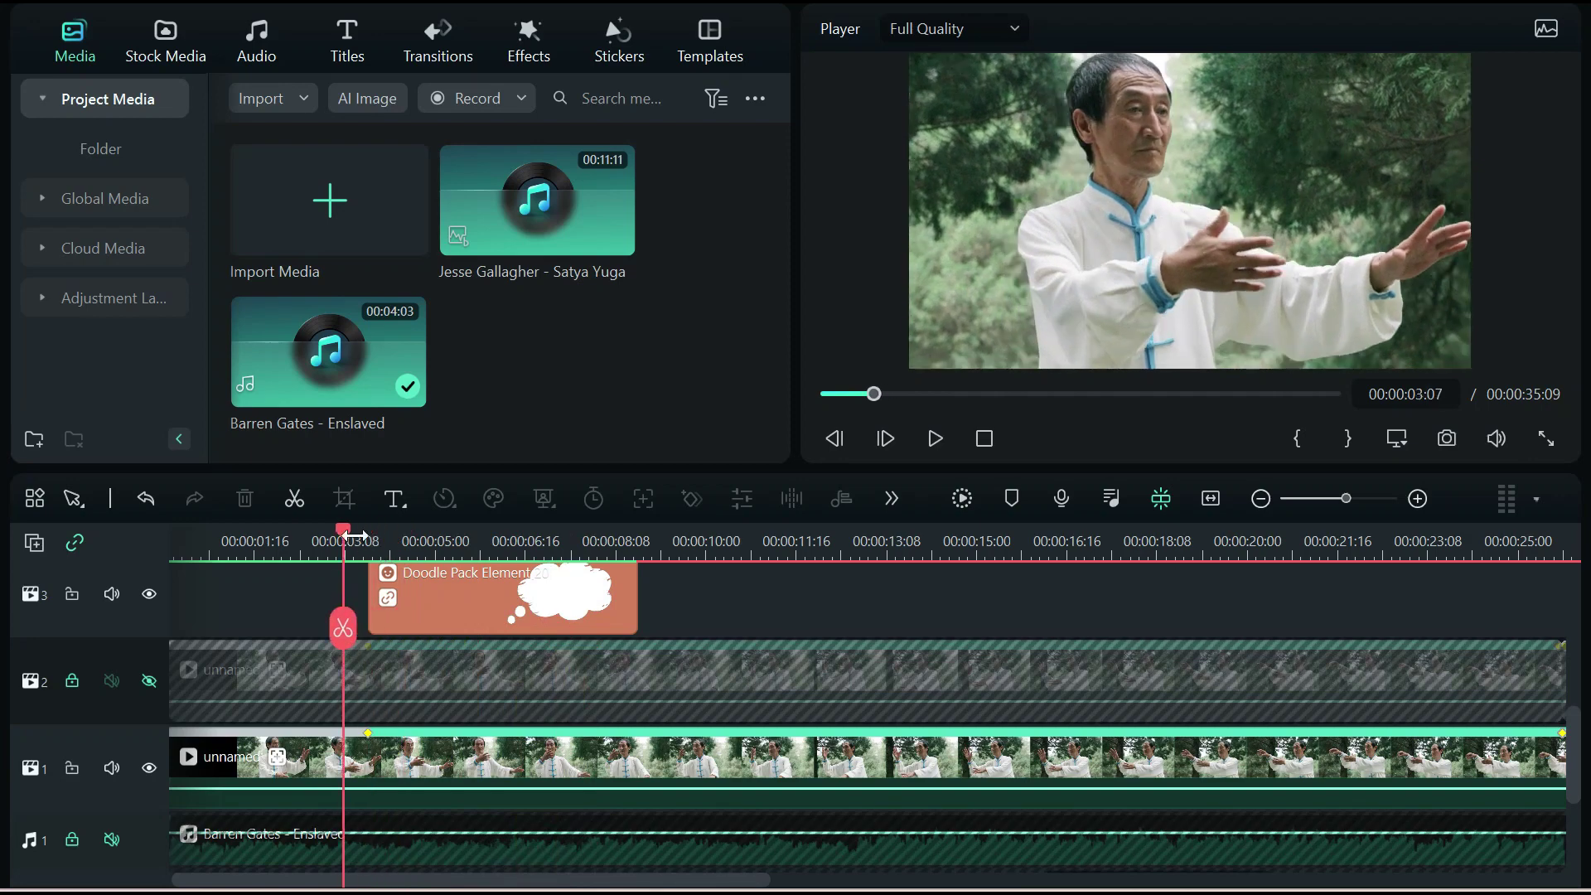
pyautogui.moveTo(148, 727); pyautogui.dragTo(148, 650)
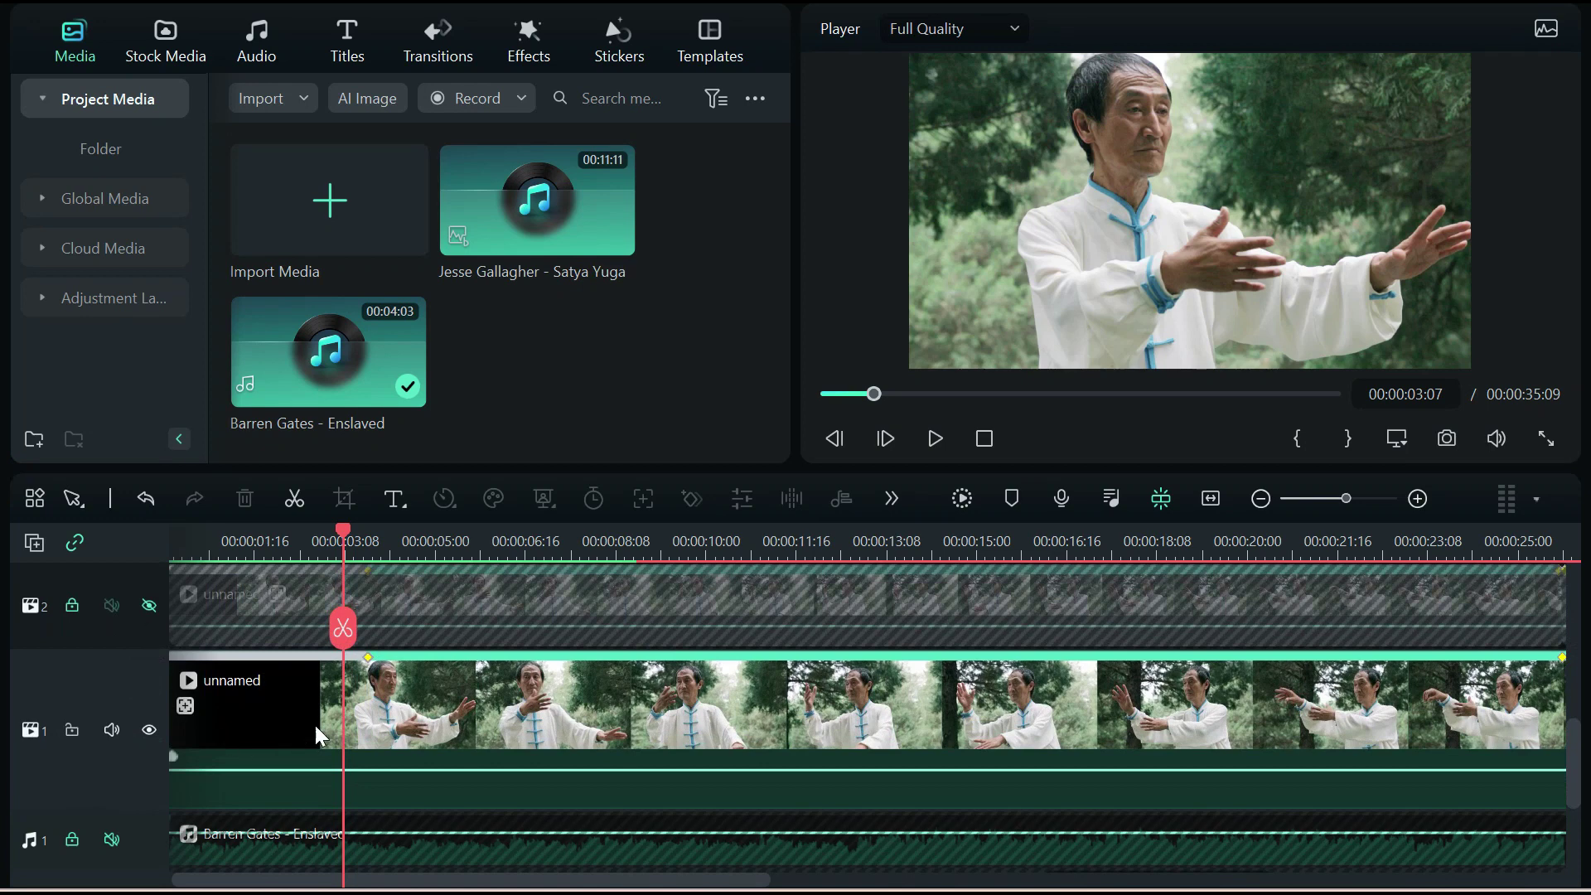
pyautogui.click(367, 660)
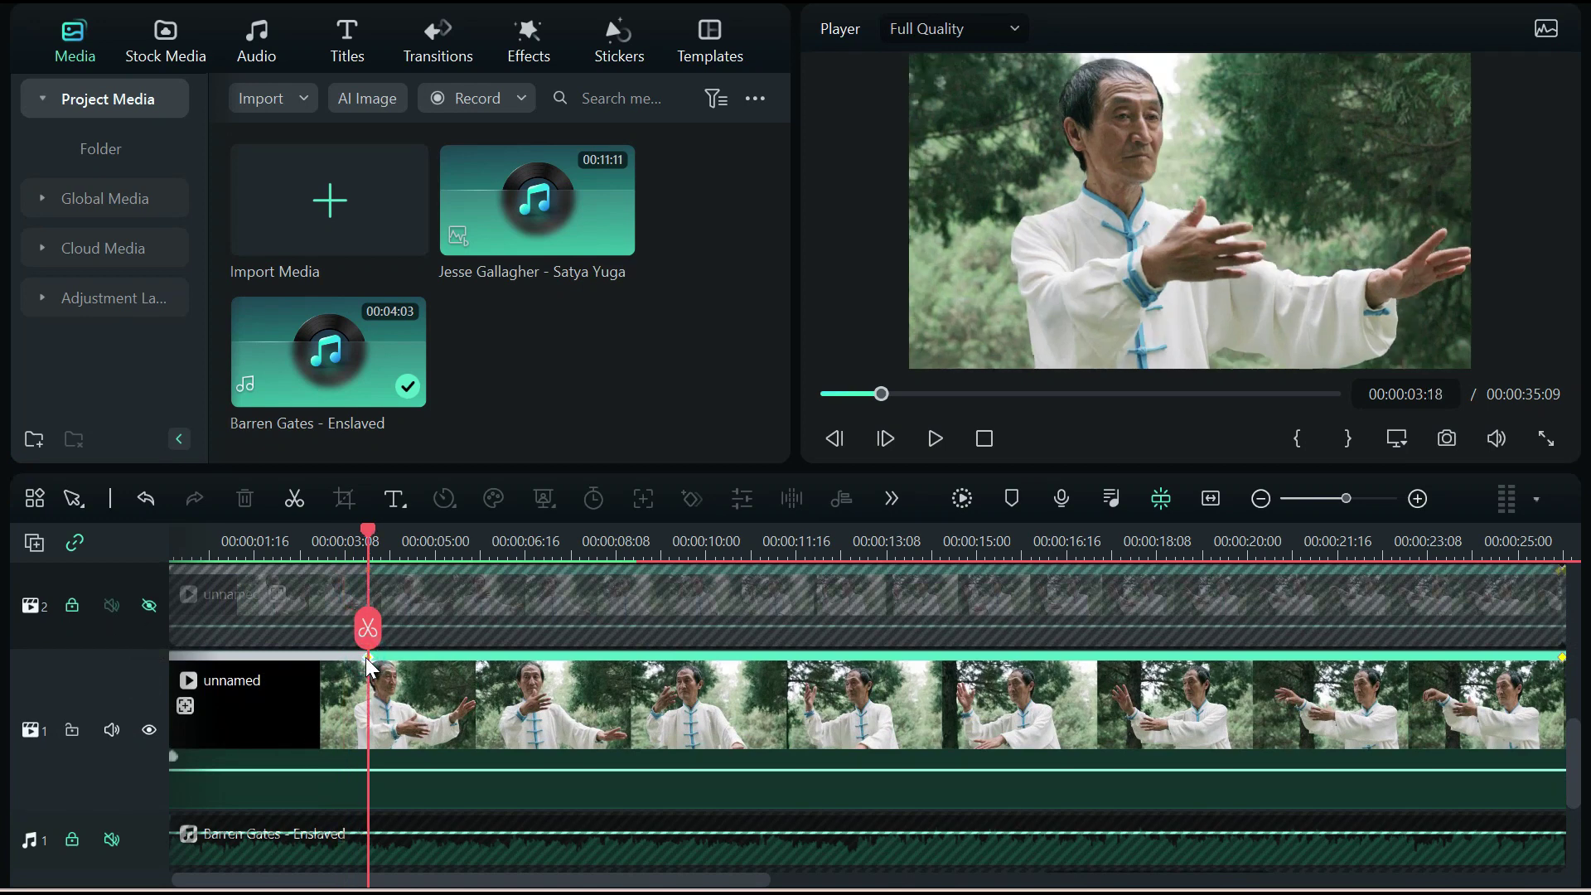
# Enable Motion Tracking on the tai chi clip and show its target box over the face
pyautogui.doubleClick(424, 713)
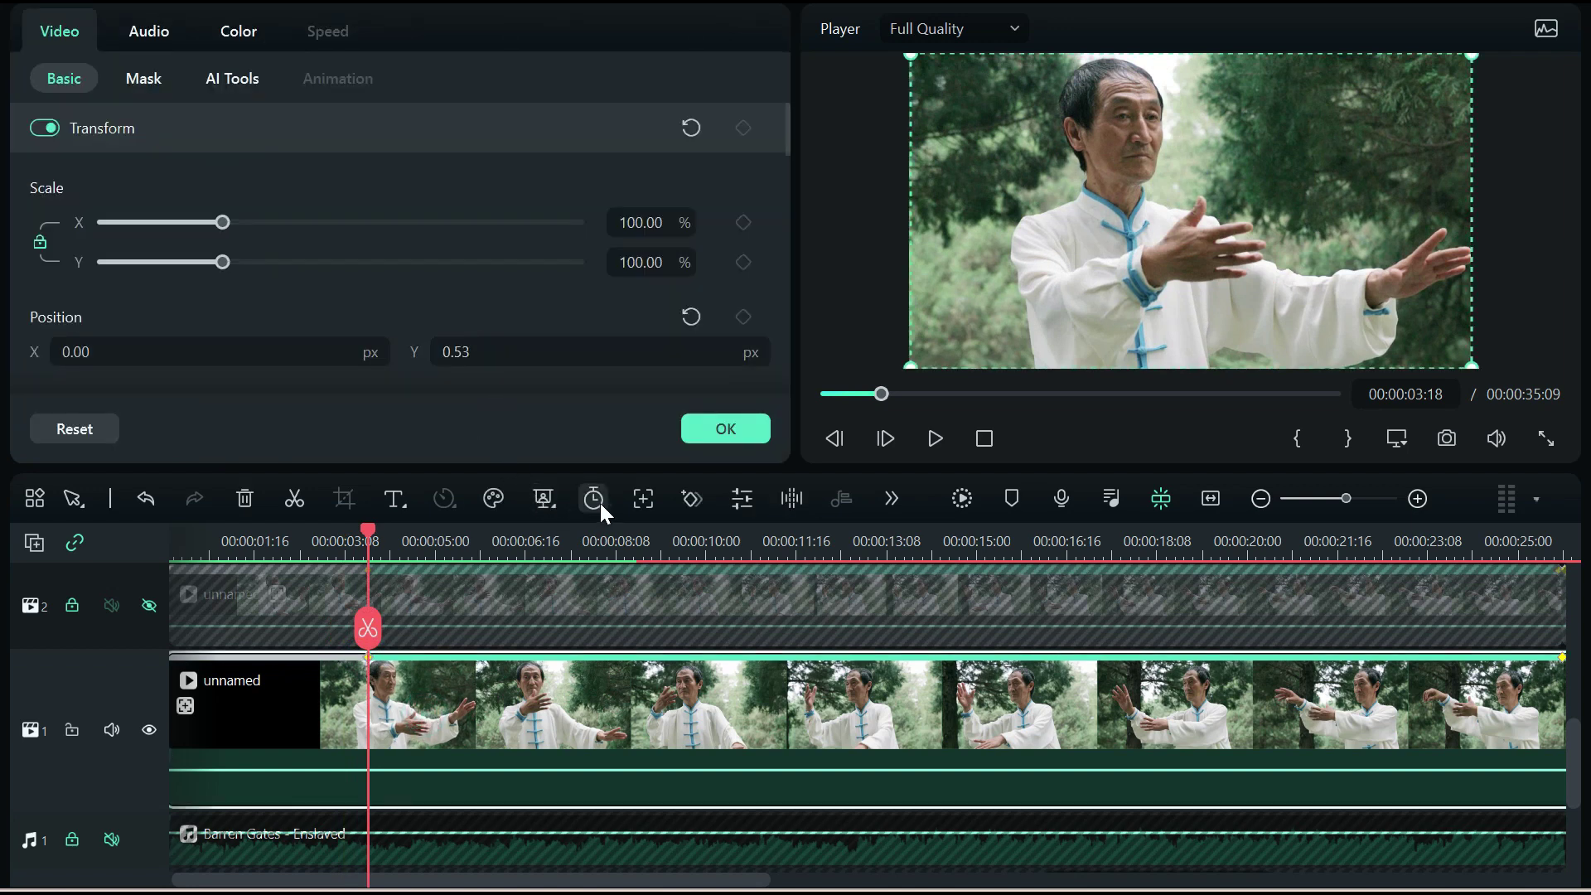
pyautogui.click(645, 499)
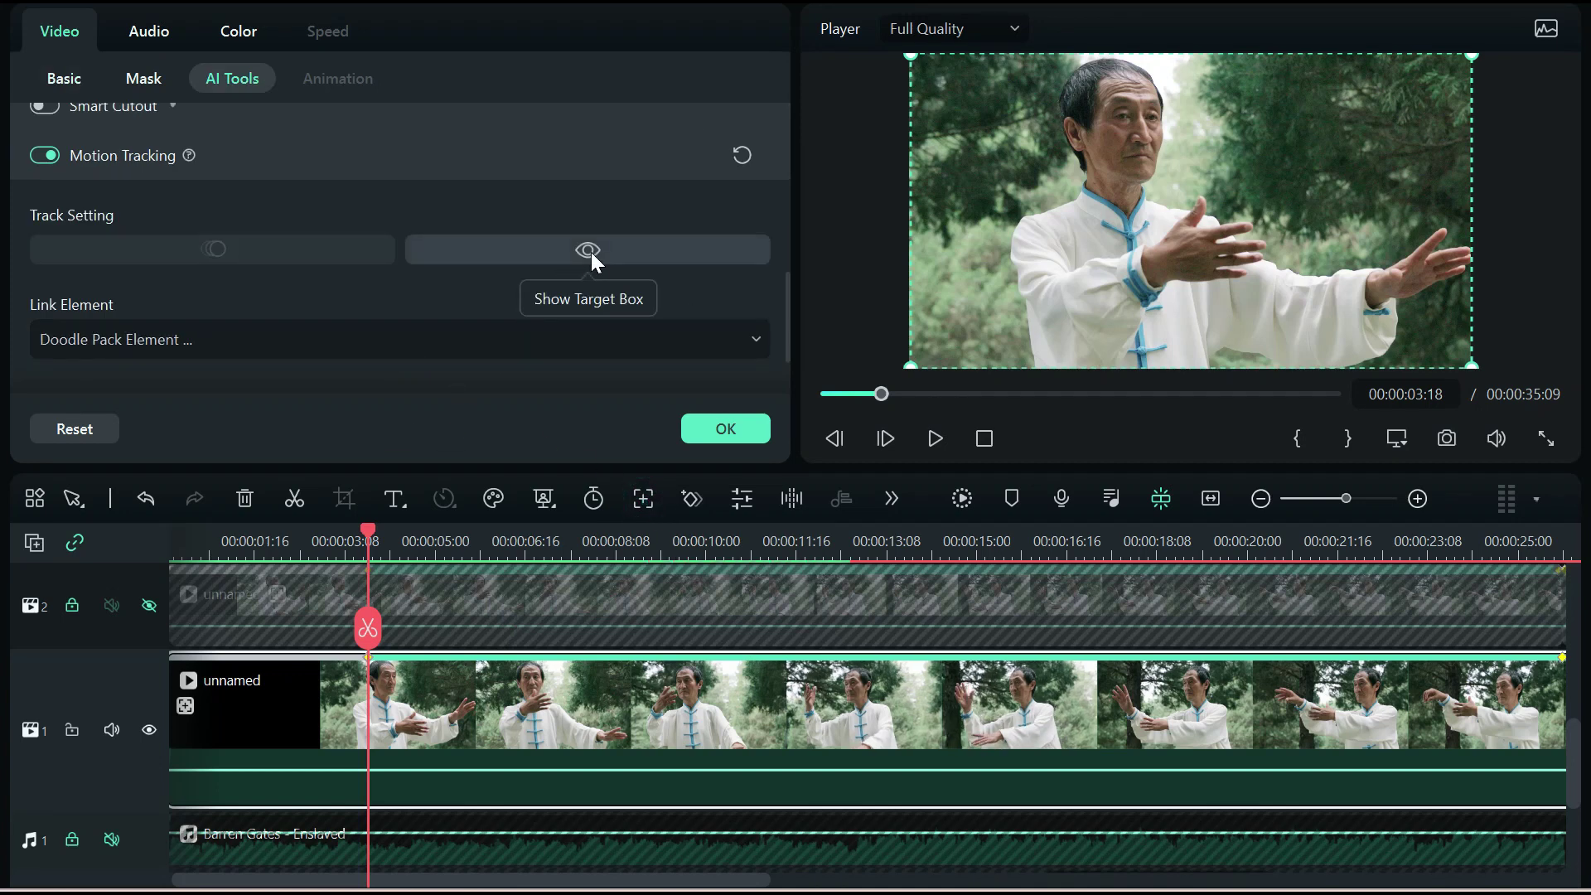
pyautogui.click(590, 251)
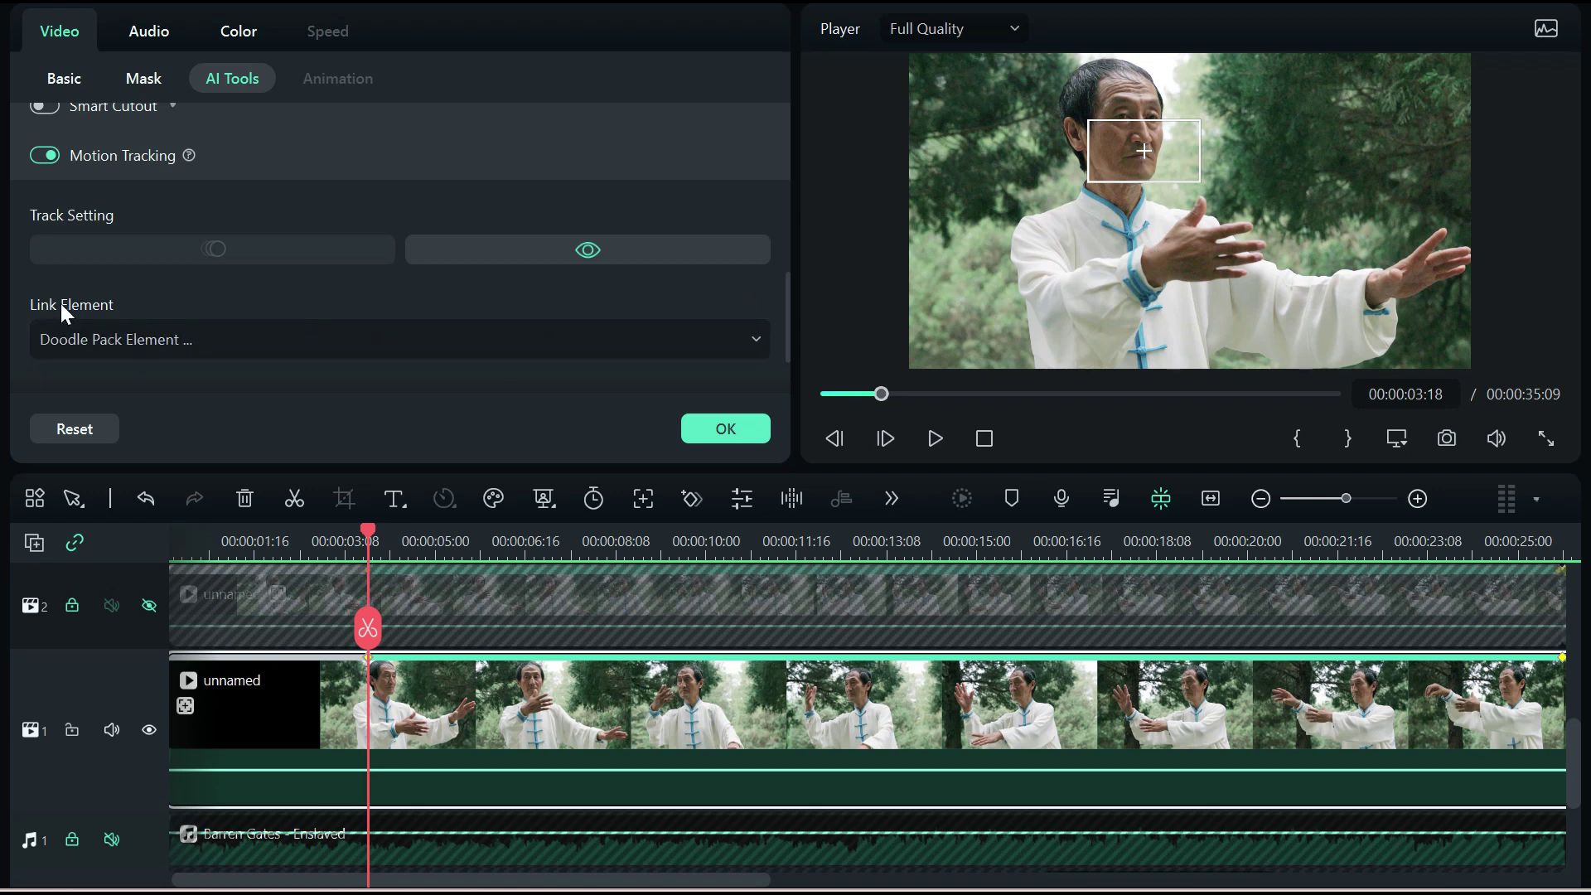
# Select the thought bubble around 00:00:04:00 and scrub forward to watch its tracked motion
pyautogui.scroll(2, 446, 614)
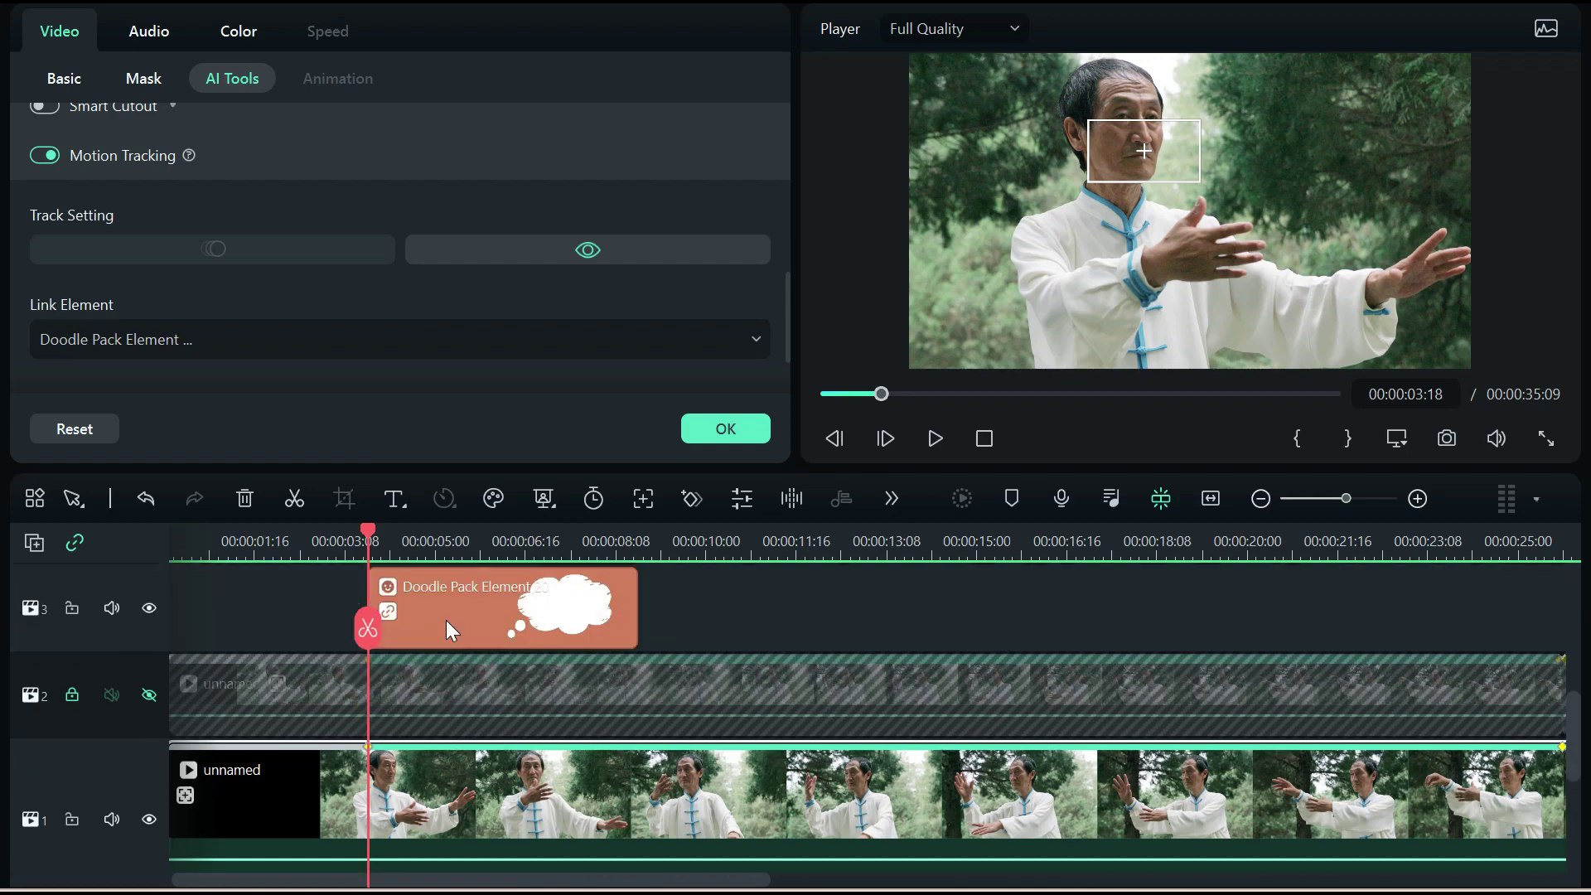
pyautogui.scroll(1, 446, 627)
pyautogui.scroll(-1, 446, 631)
pyautogui.scroll(1, 446, 633)
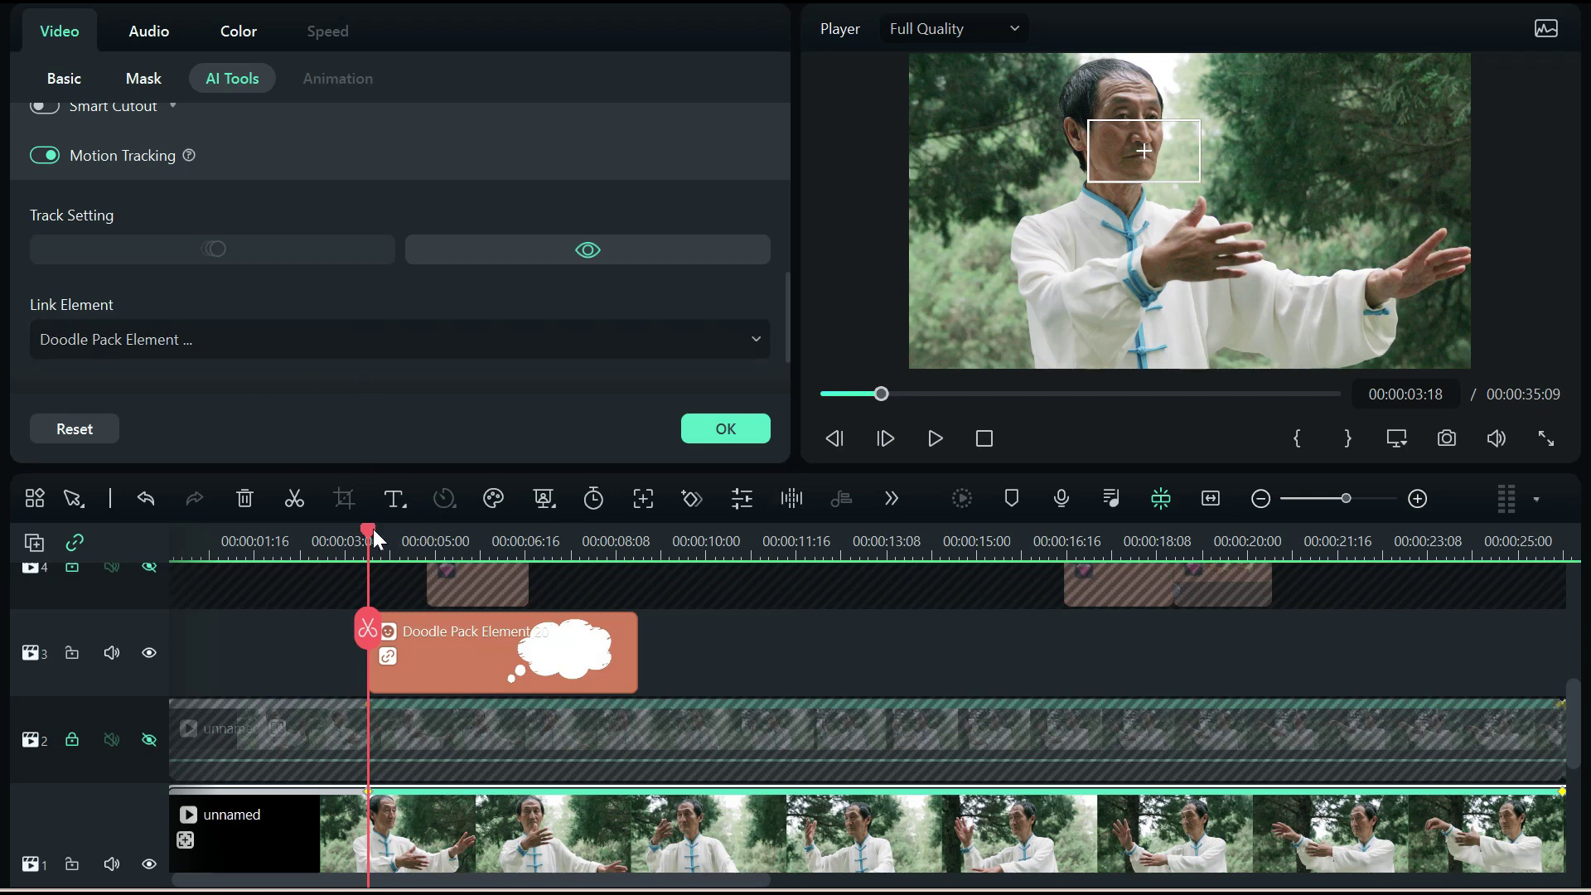
pyautogui.moveTo(370, 539); pyautogui.dragTo(376, 529)
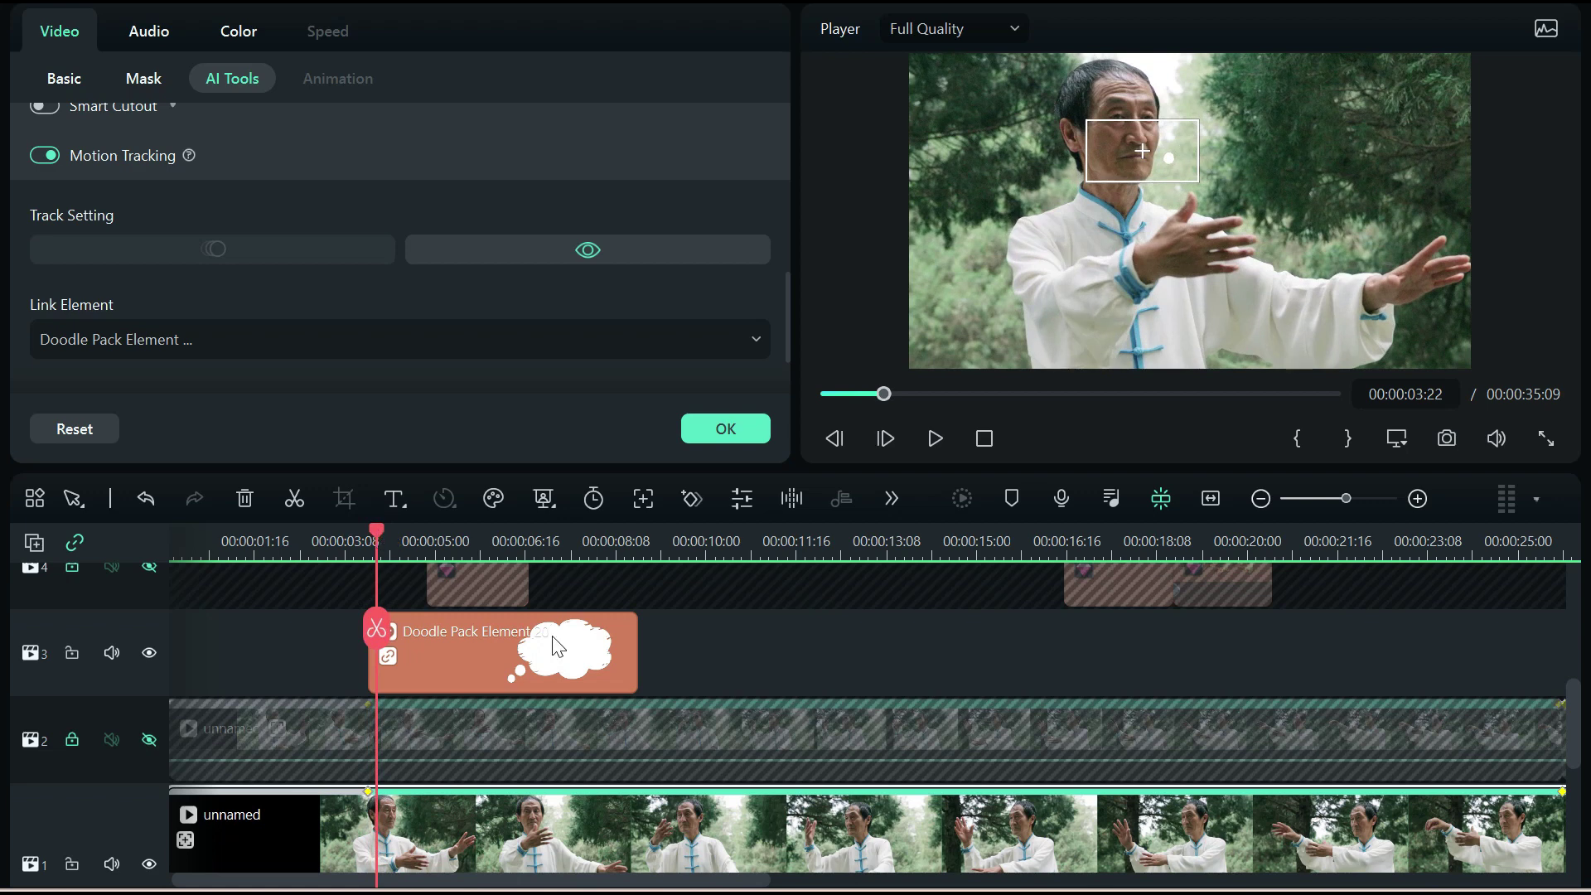
pyautogui.click(1228, 163)
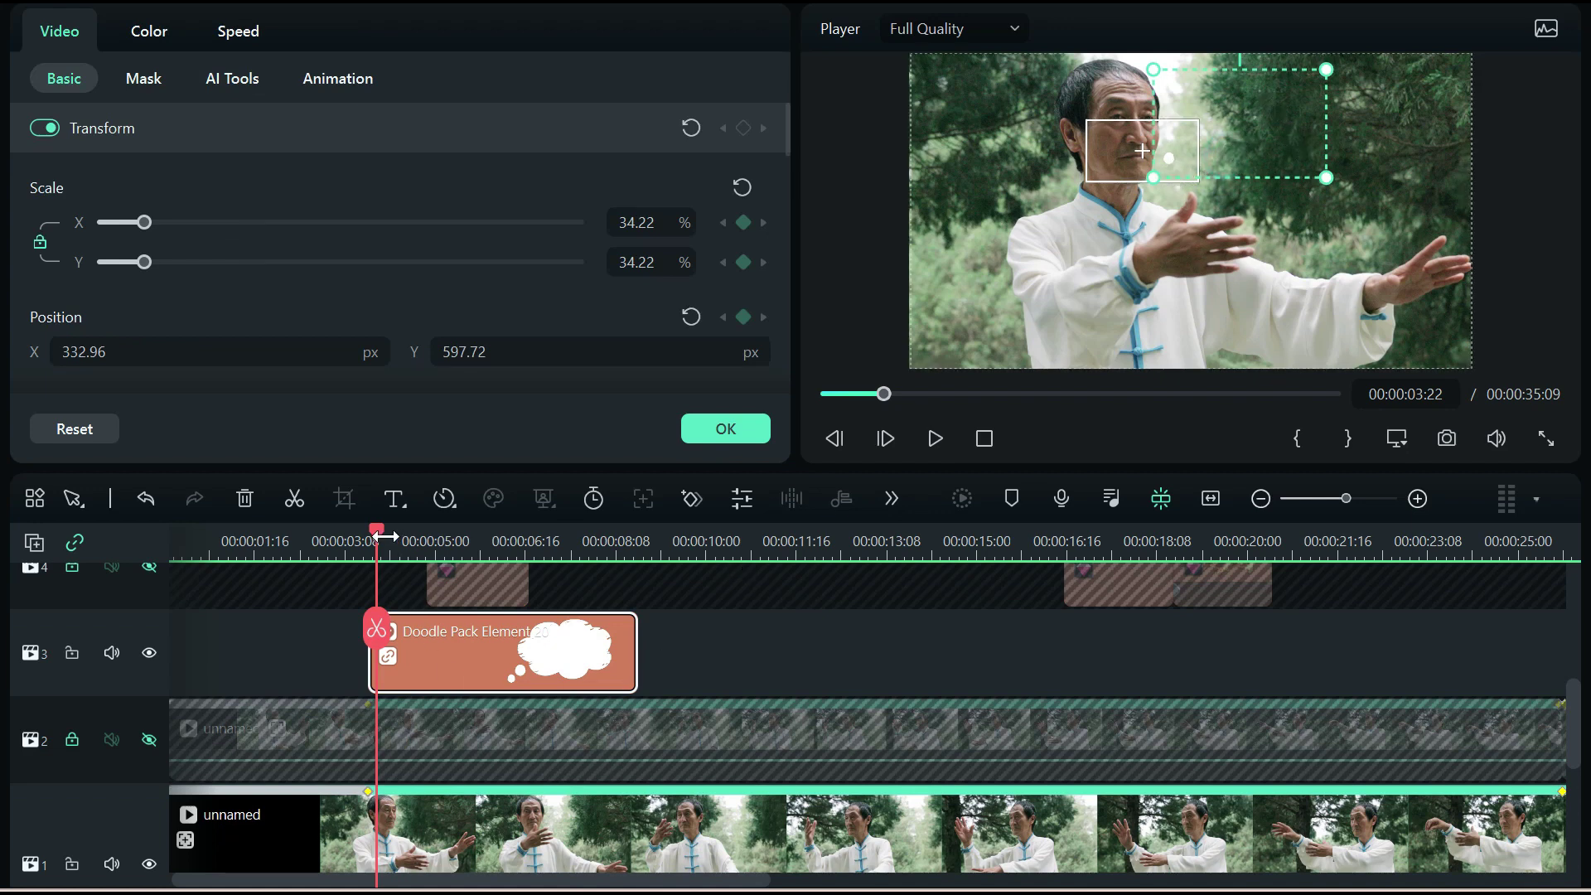
pyautogui.moveTo(375, 534); pyautogui.dragTo(642, 540)
# Close the thought bubble's properties and scrub past the end of the bubble
pyautogui.click(725, 430)
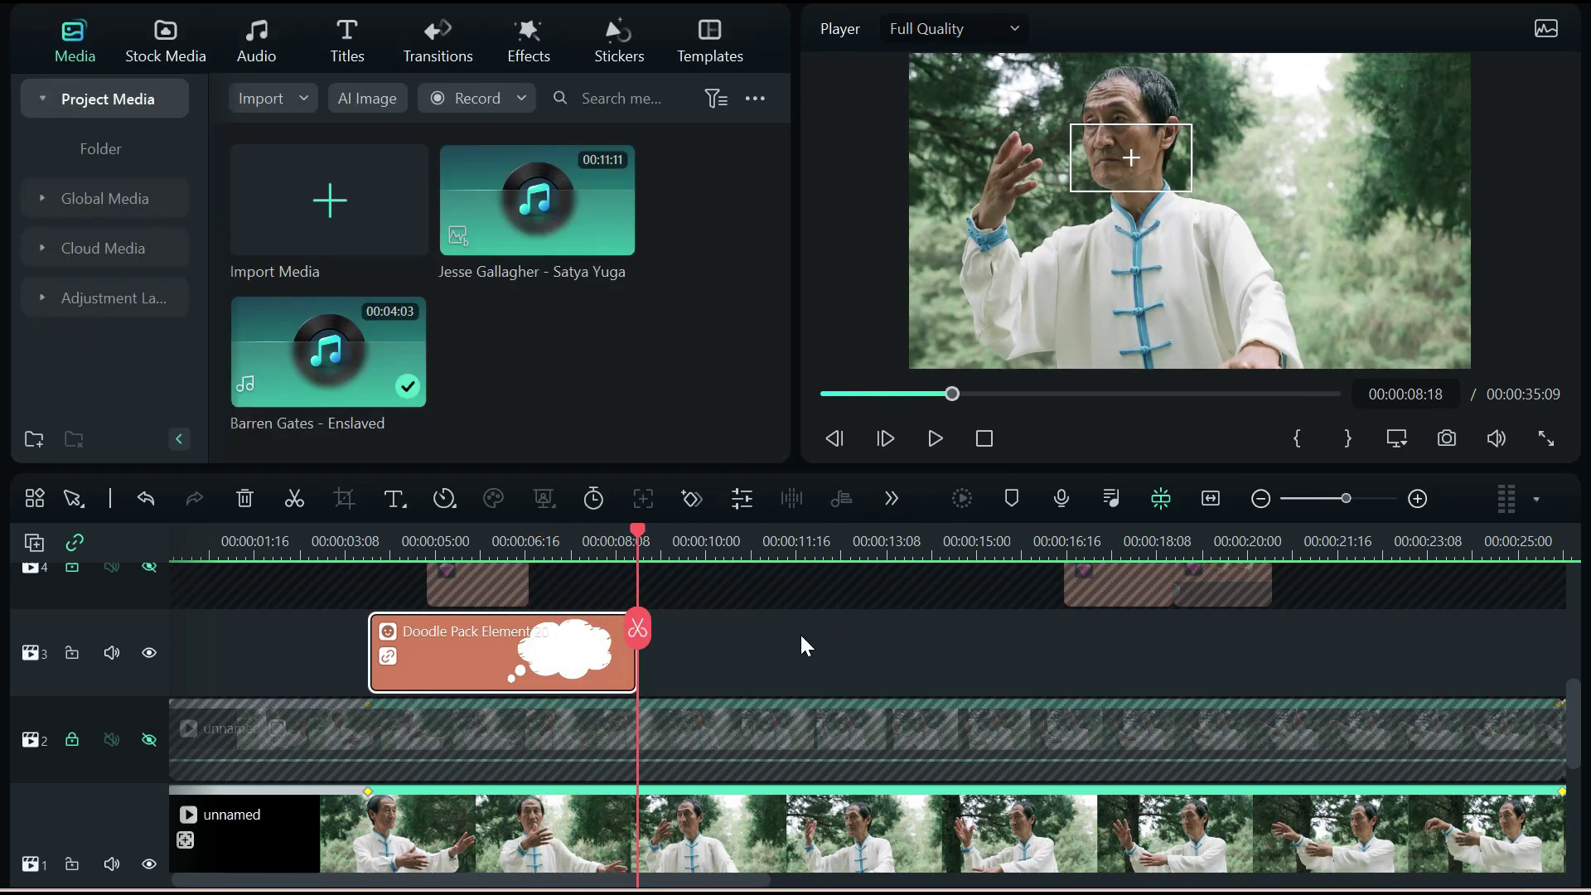
pyautogui.scroll(-1, 781, 643)
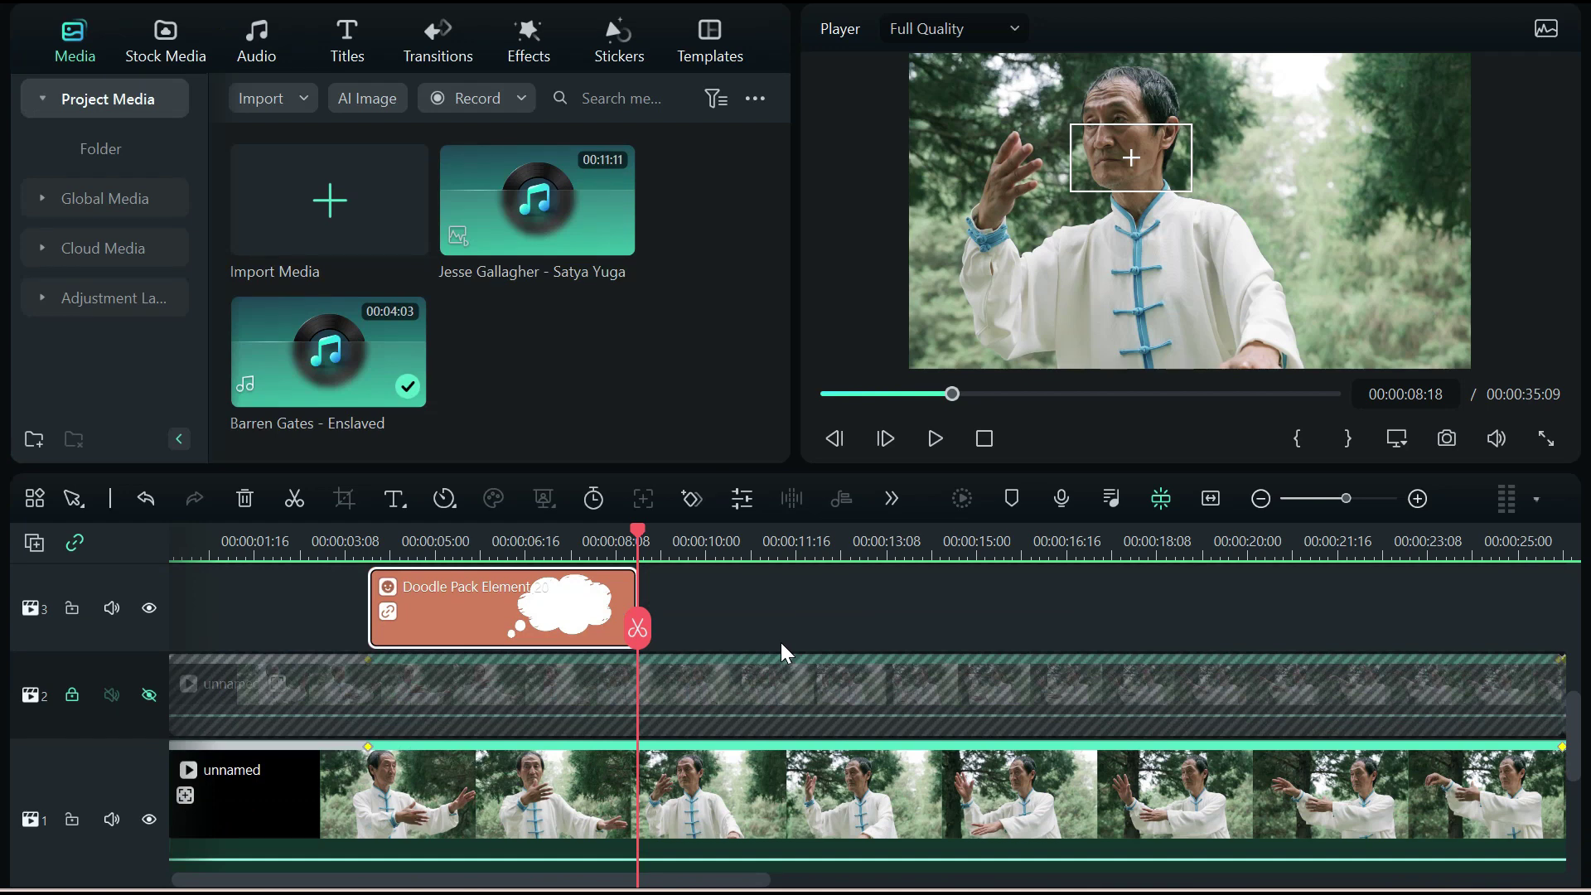
pyautogui.scroll(1, 781, 643)
pyautogui.scroll(-1, 778, 635)
pyautogui.scroll(1, 746, 650)
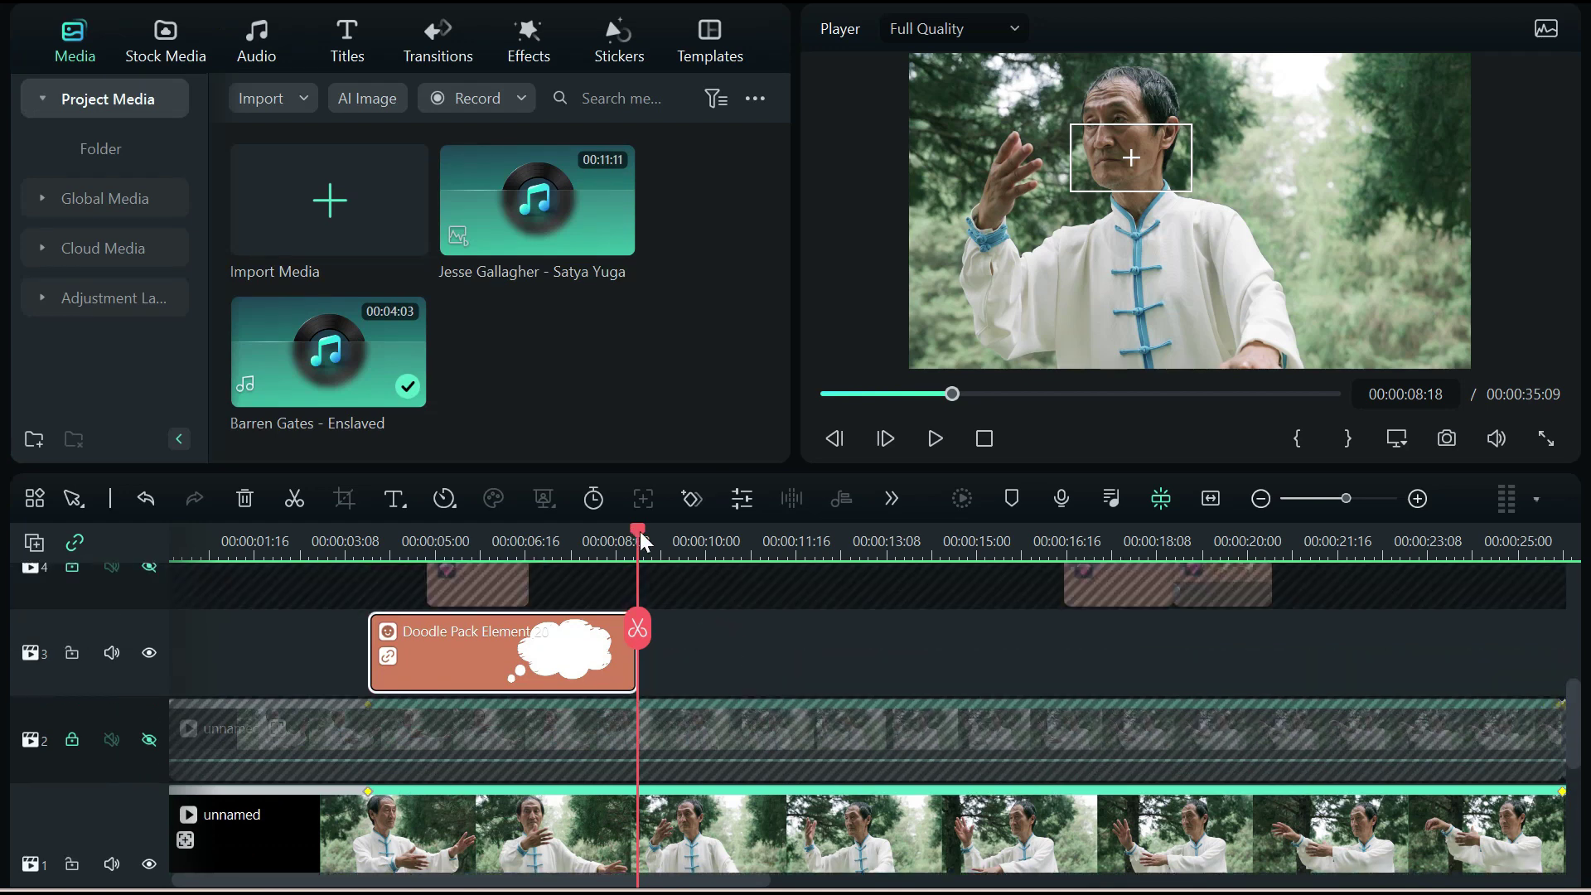
pyautogui.moveTo(636, 530); pyautogui.dragTo(403, 643)
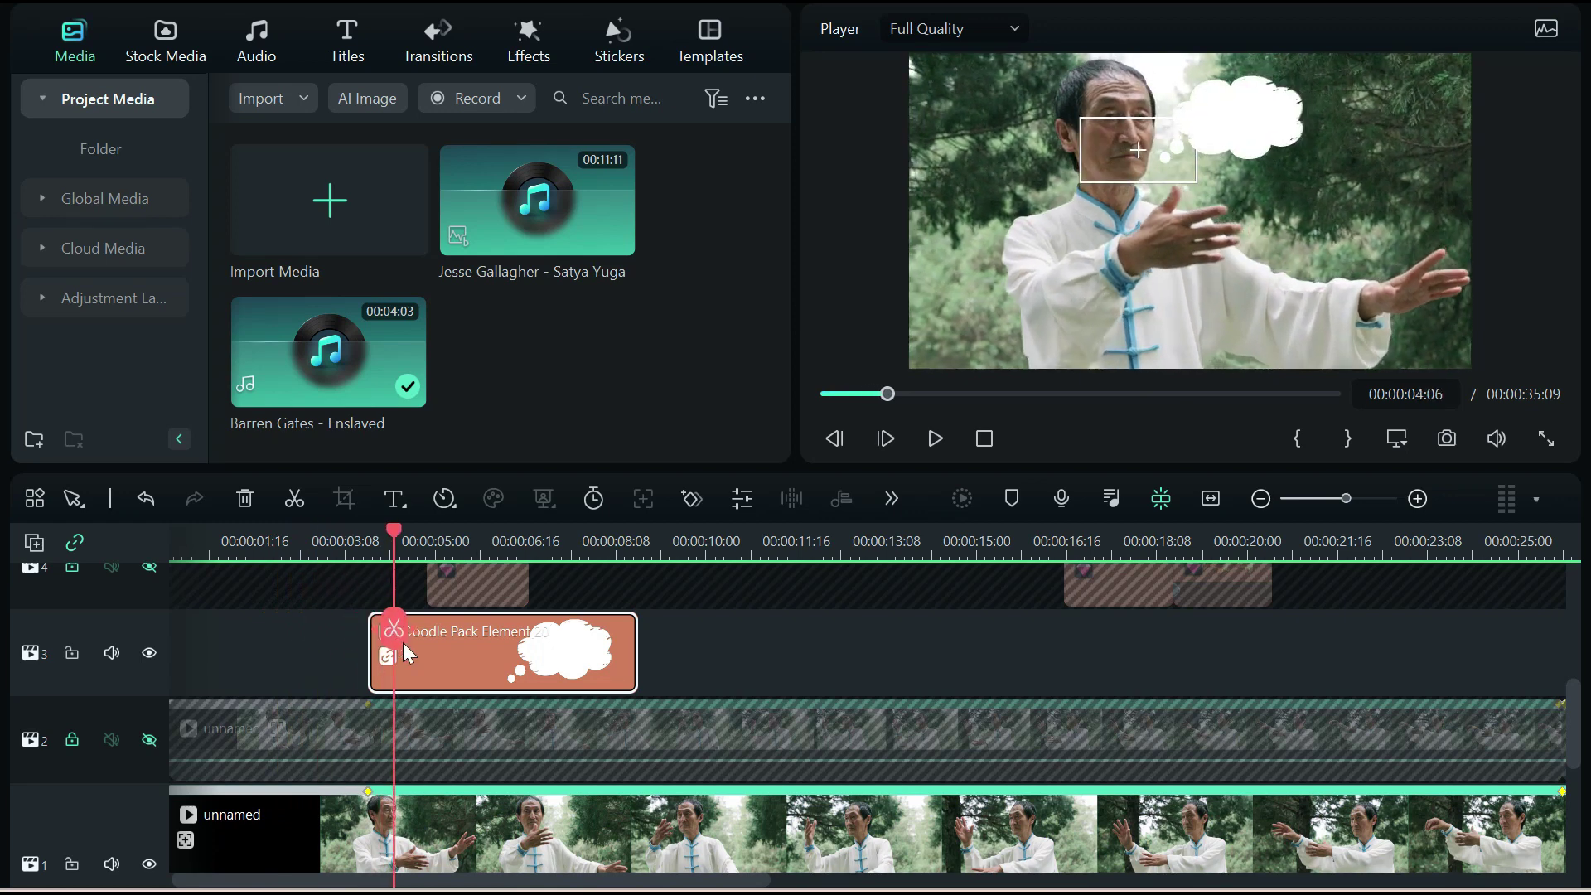
# Turn off the tai chi clip's tracking target box and hide doodle track 3
pyautogui.click(448, 828)
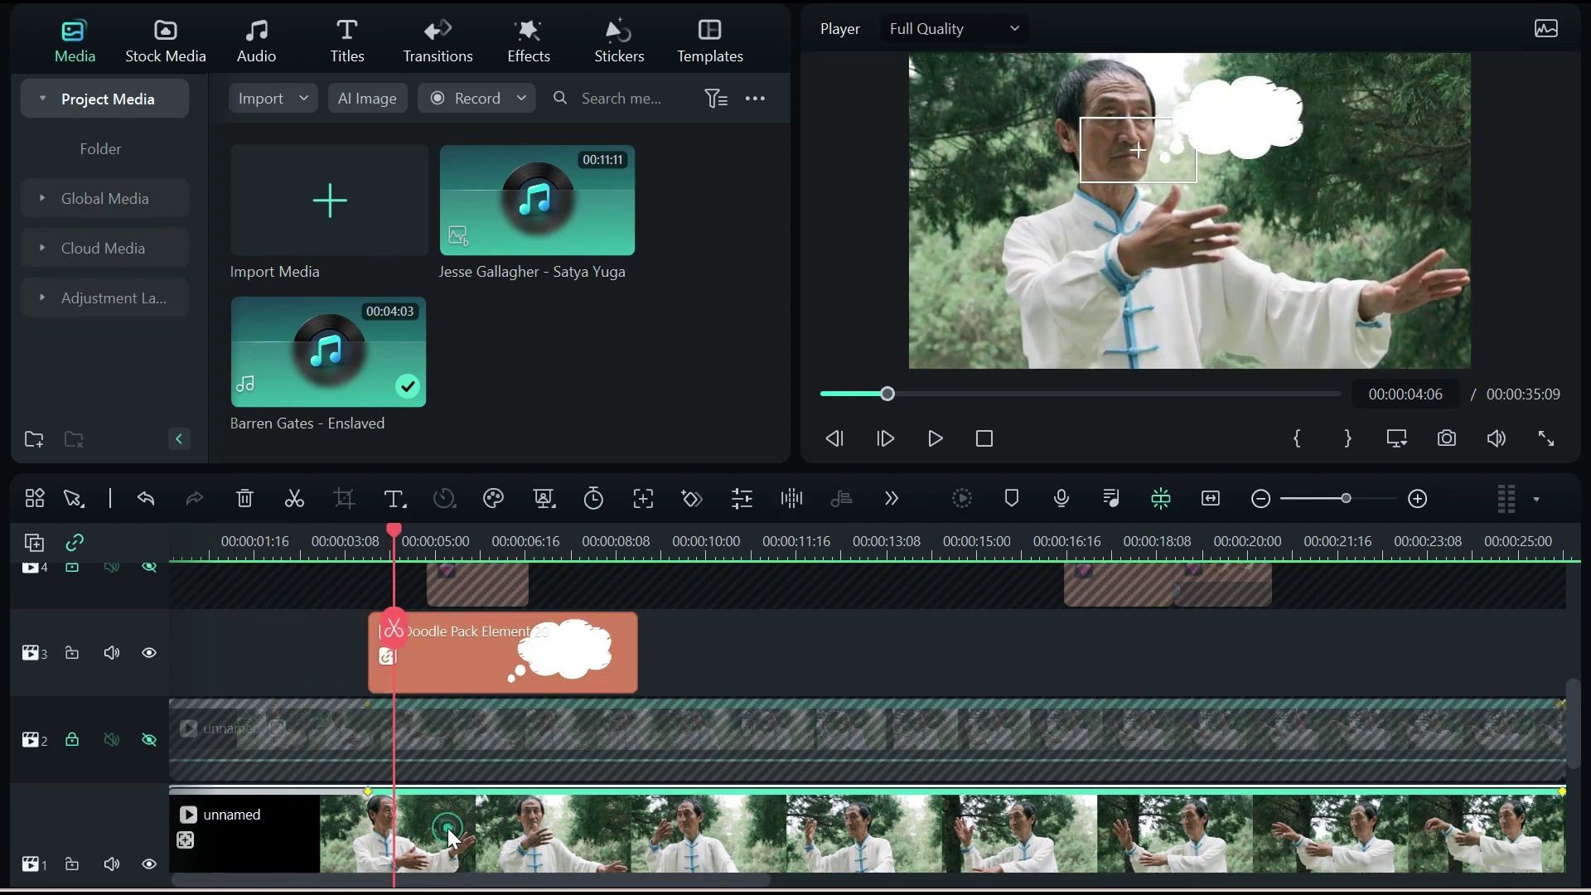
pyautogui.click(644, 498)
pyautogui.click(588, 249)
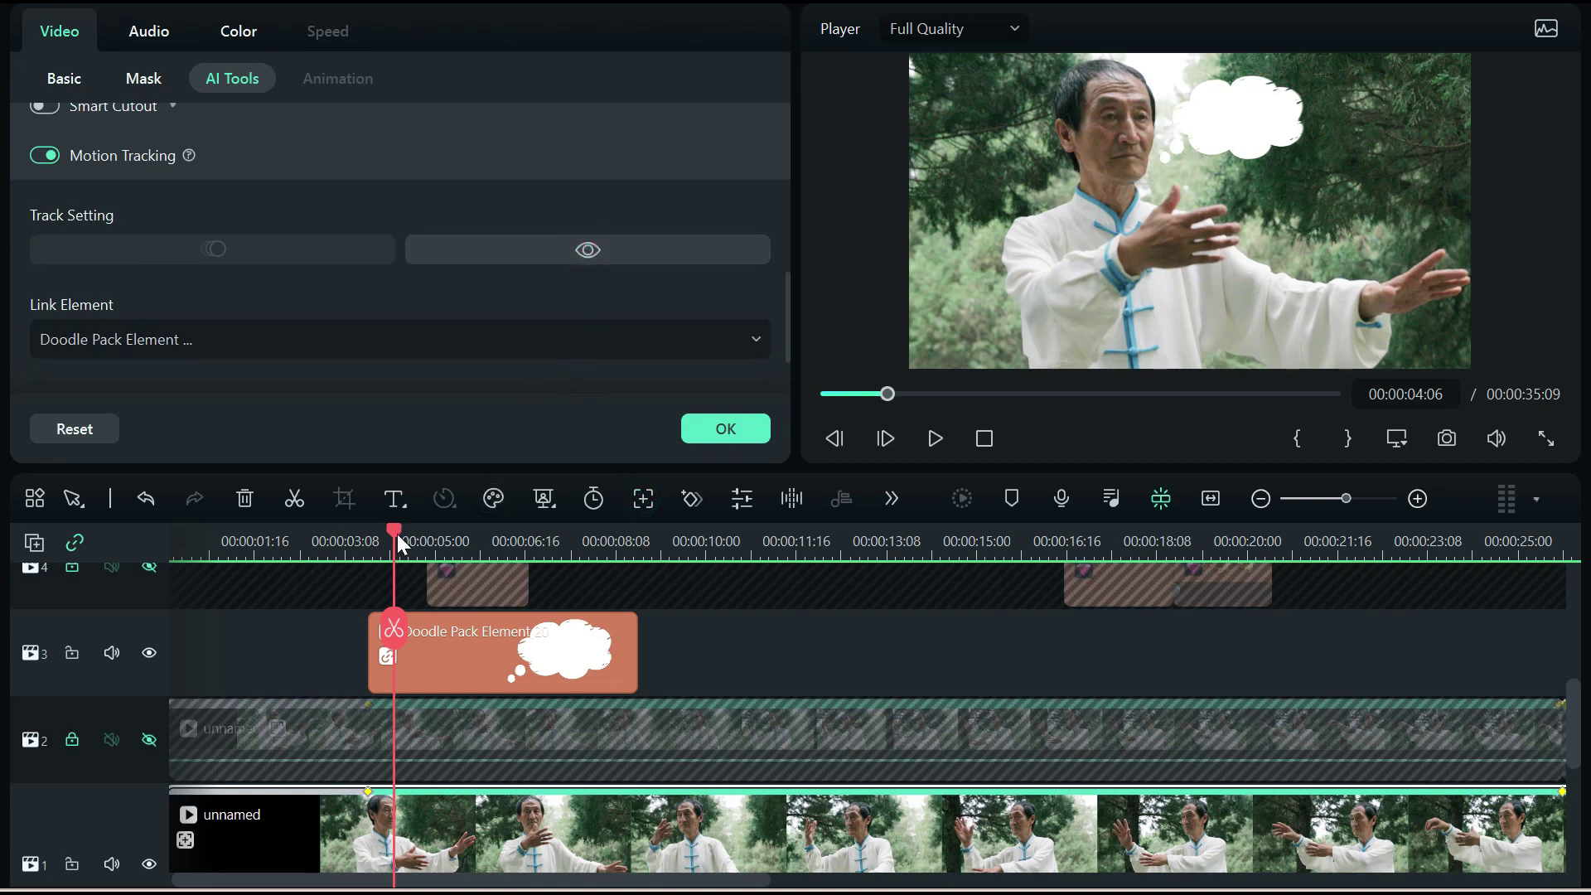
pyautogui.moveTo(397, 529); pyautogui.dragTo(383, 531)
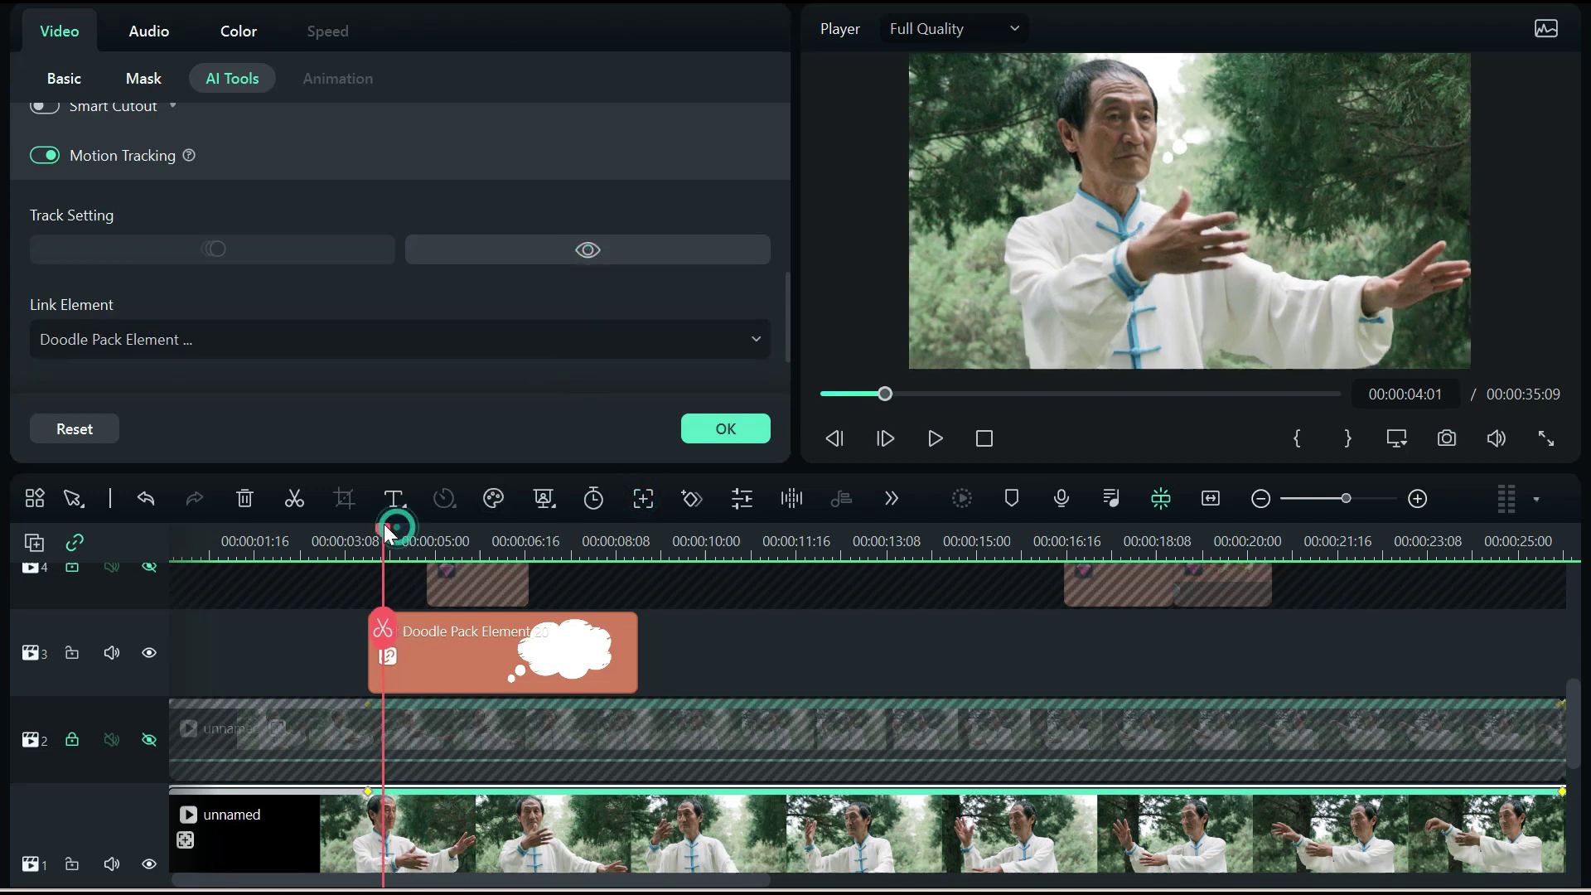
pyautogui.click(149, 654)
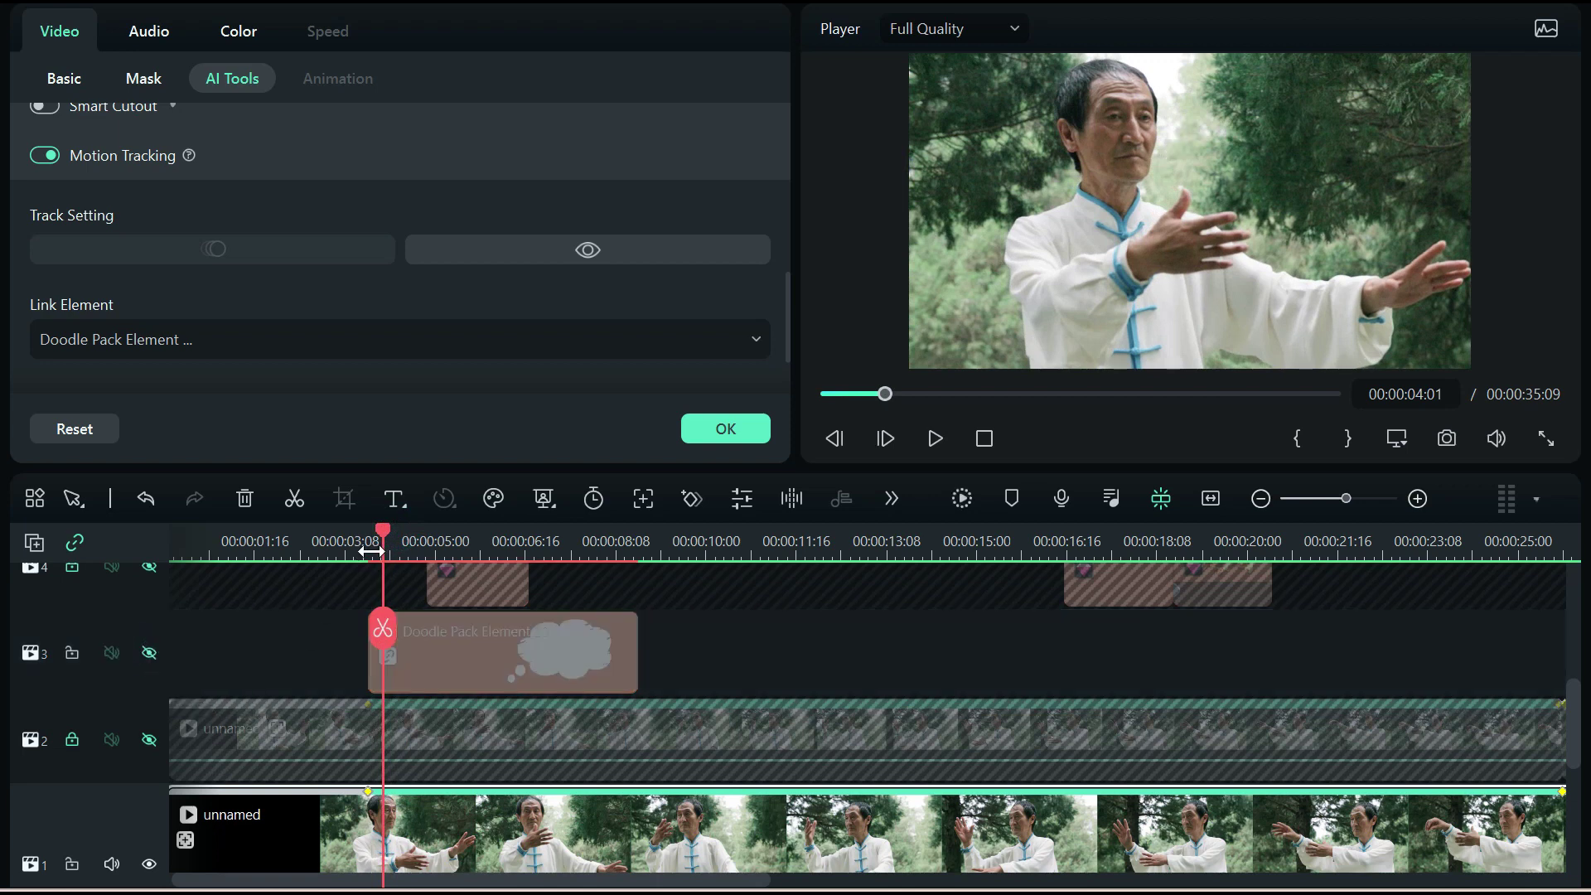
pyautogui.click(701, 430)
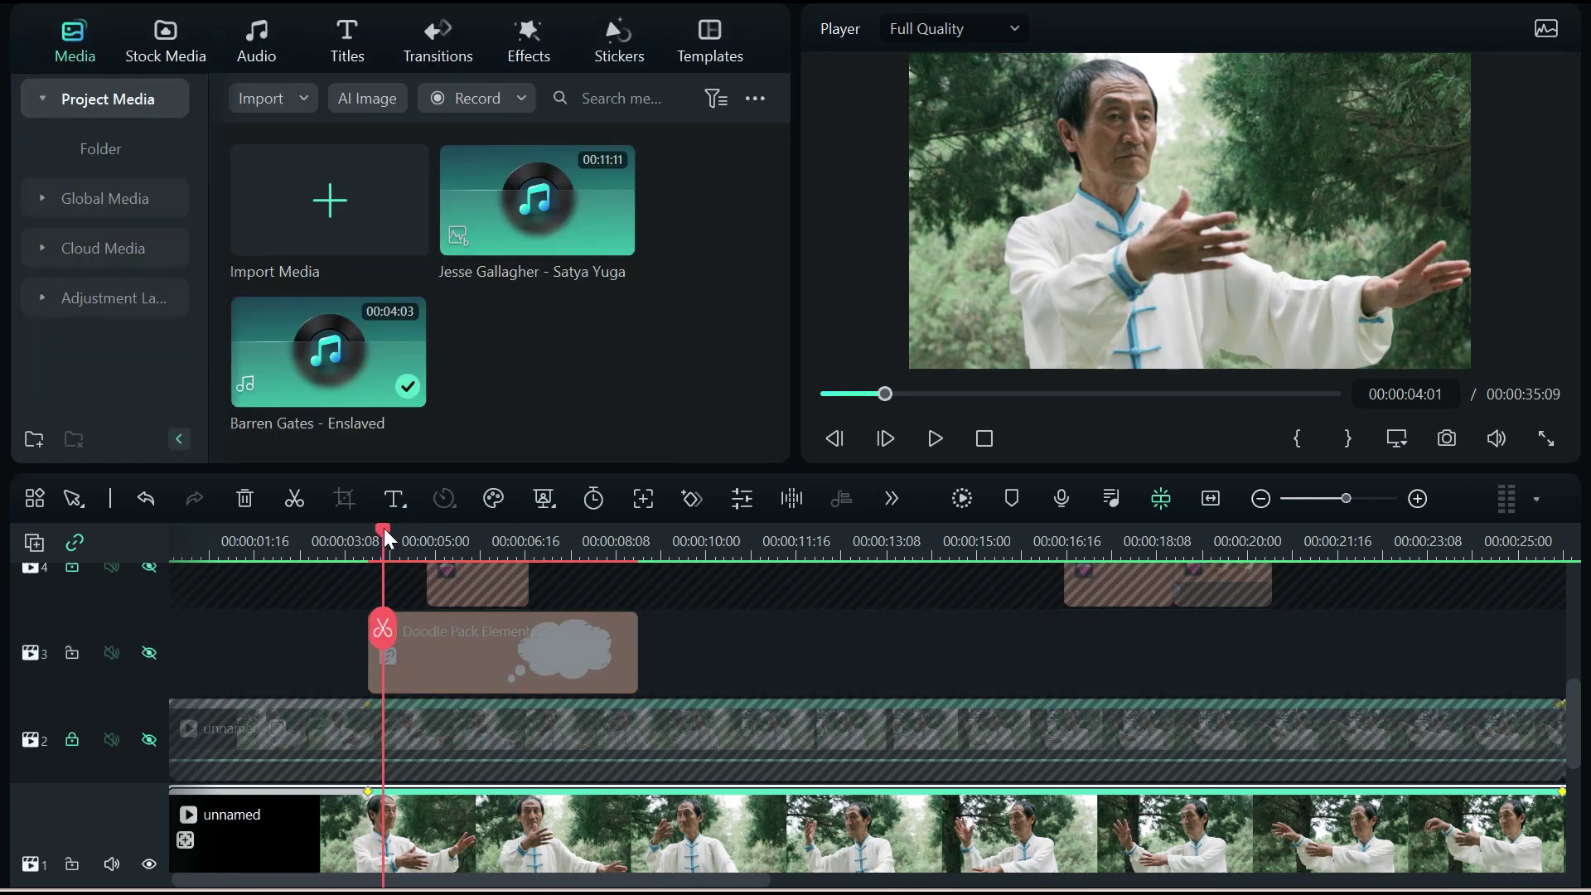
# Return the playhead to about 4 seconds and select the Realistic smoke clip on track 4
pyautogui.moveTo(381, 532); pyautogui.dragTo(503, 546)
pyautogui.scroll(2, 415, 695)
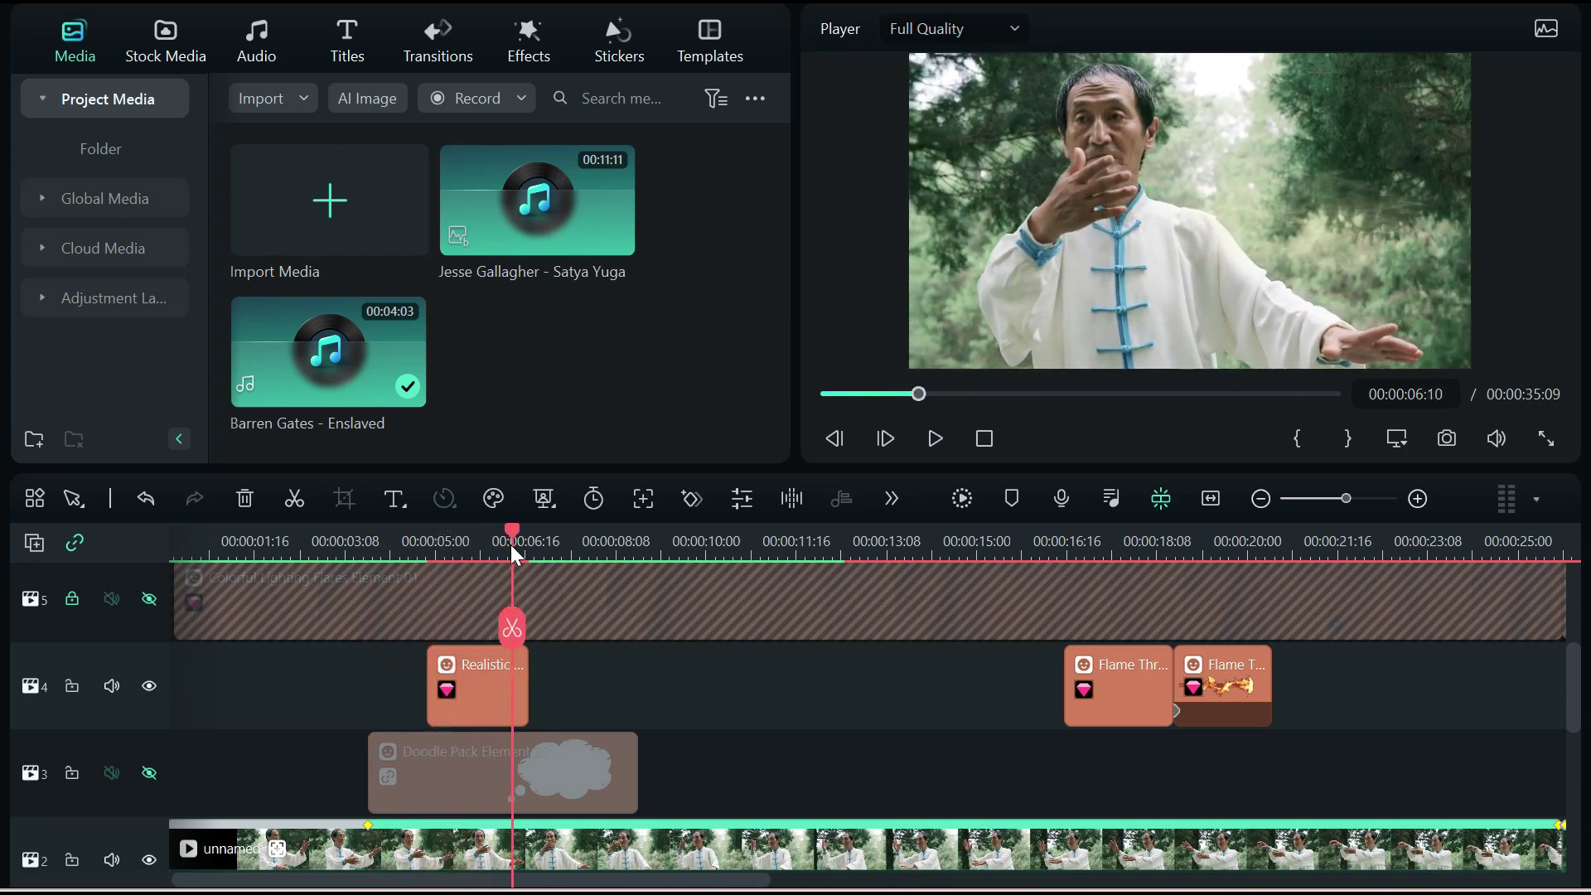
pyautogui.moveTo(513, 547); pyautogui.dragTo(479, 553)
pyautogui.click(507, 692)
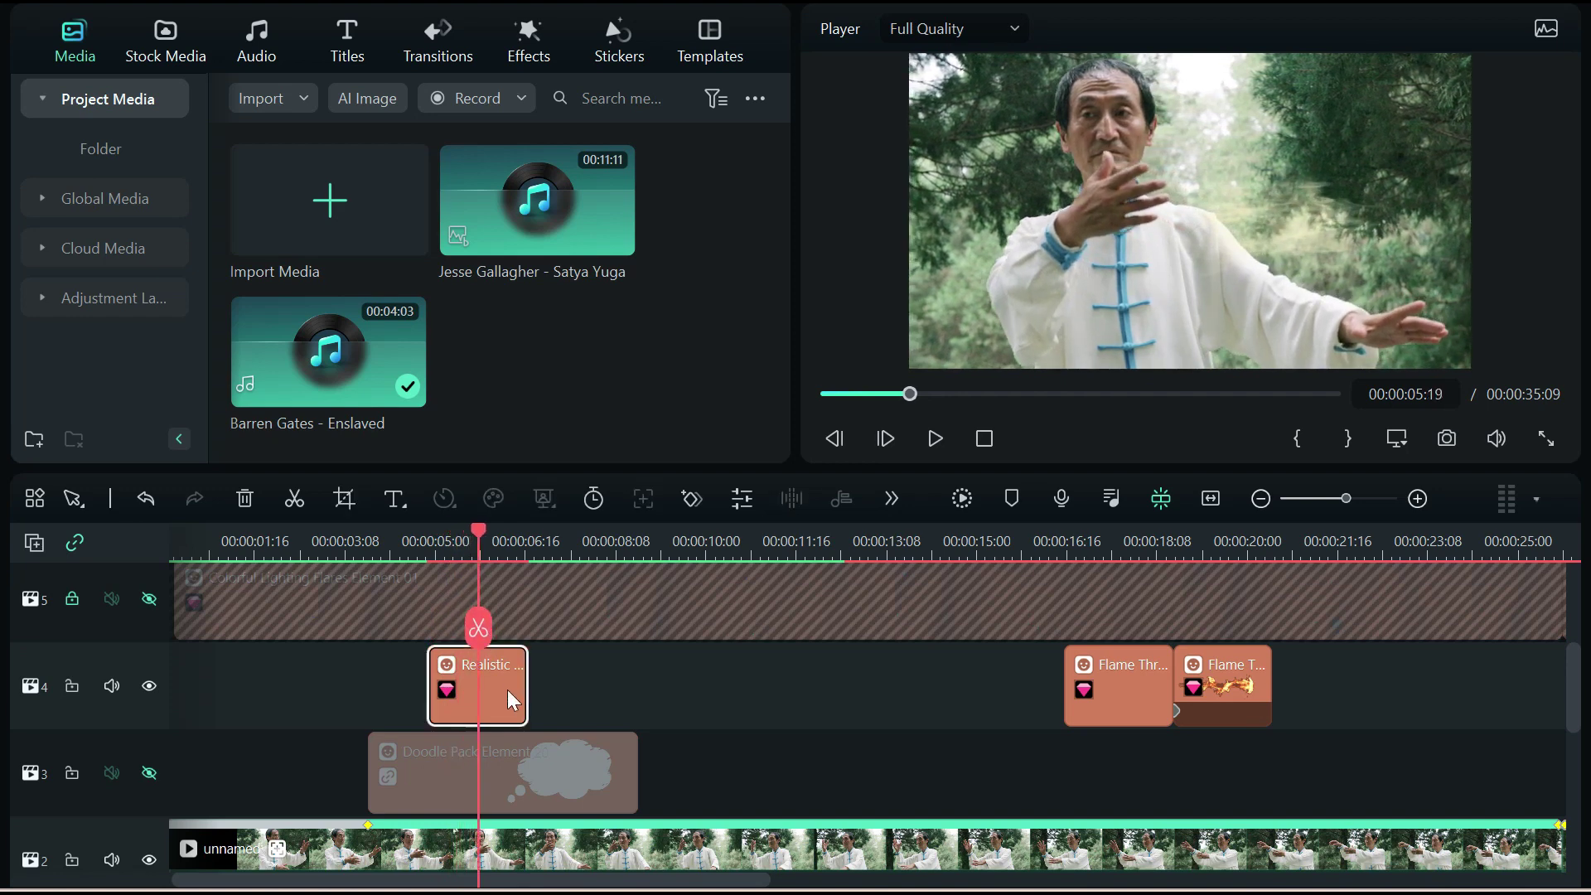
pyautogui.scroll(-1, 639, 633)
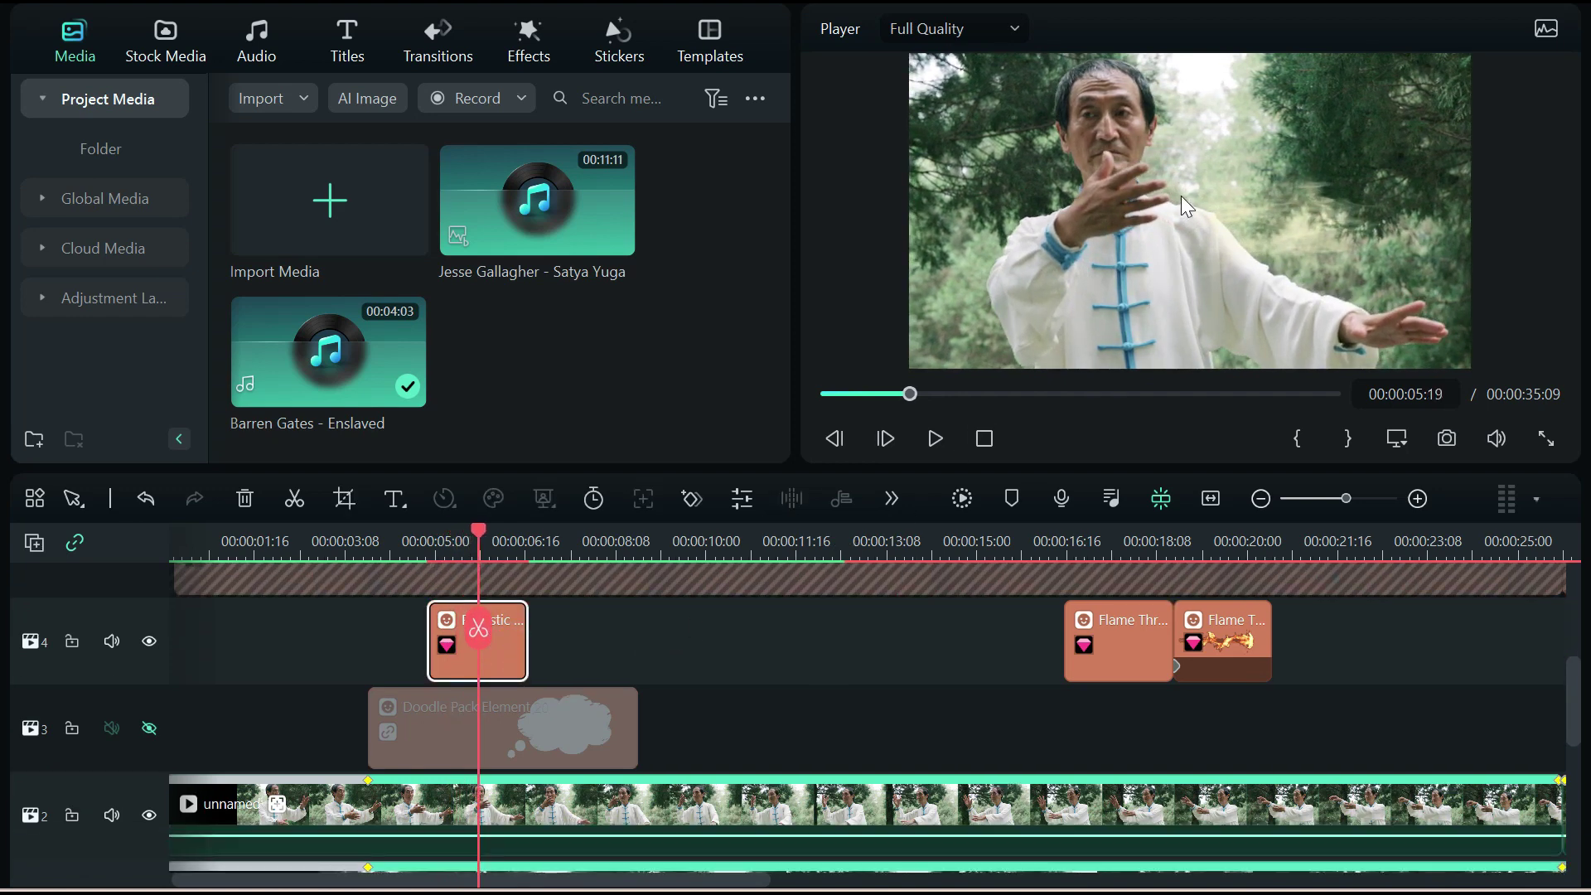
# Open the smoke clip's Basic Transform settings and scrub to where the I AM bubble appears
pyautogui.doubleClick(487, 650)
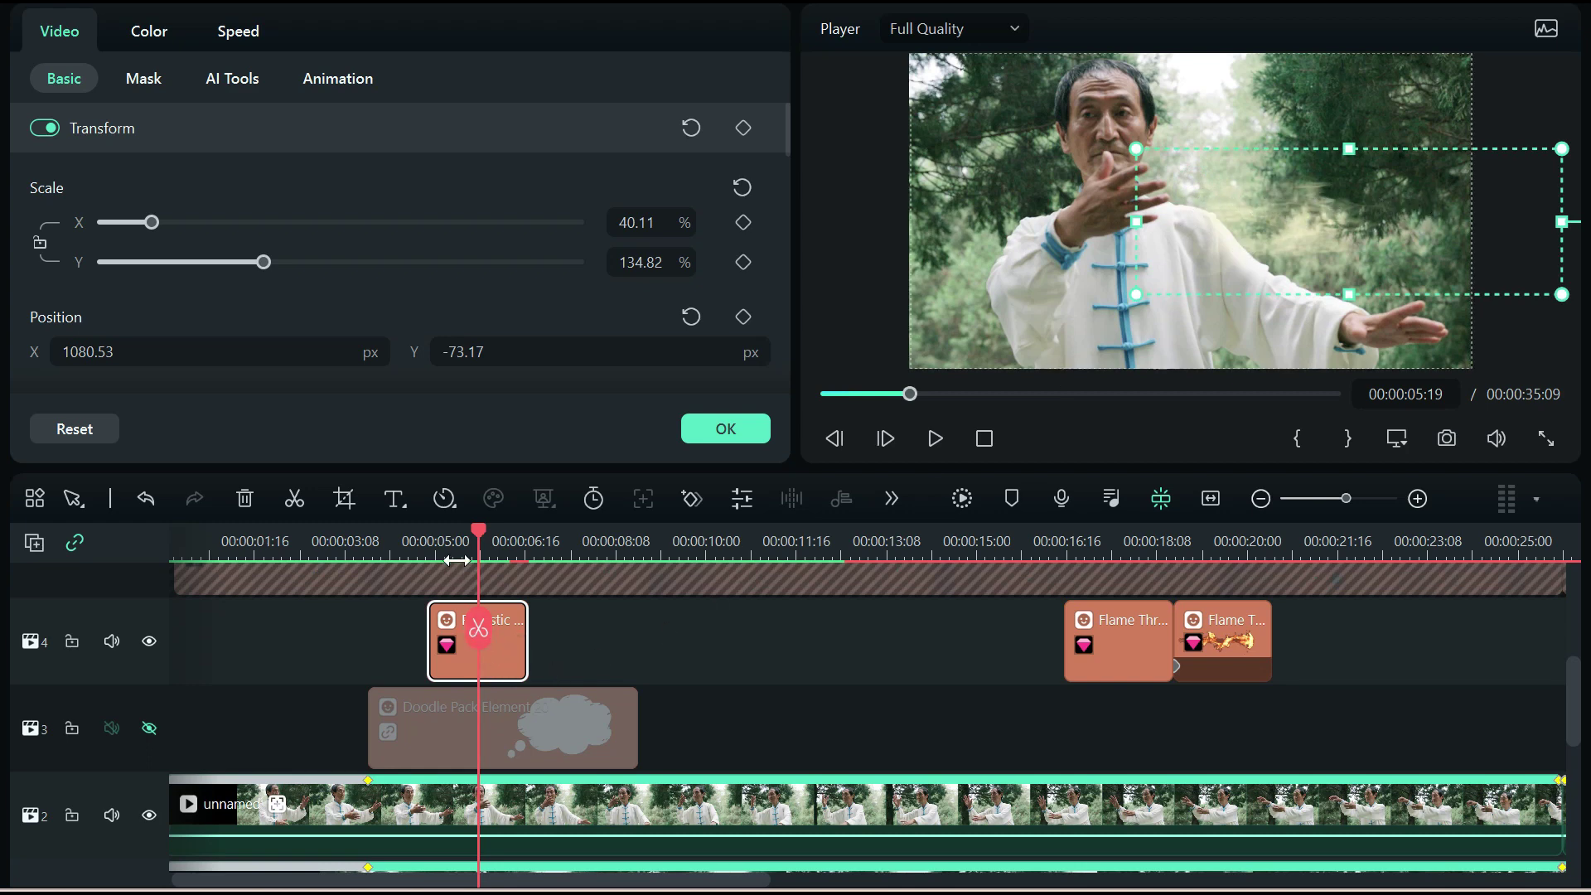
pyautogui.moveTo(480, 537); pyautogui.dragTo(545, 543)
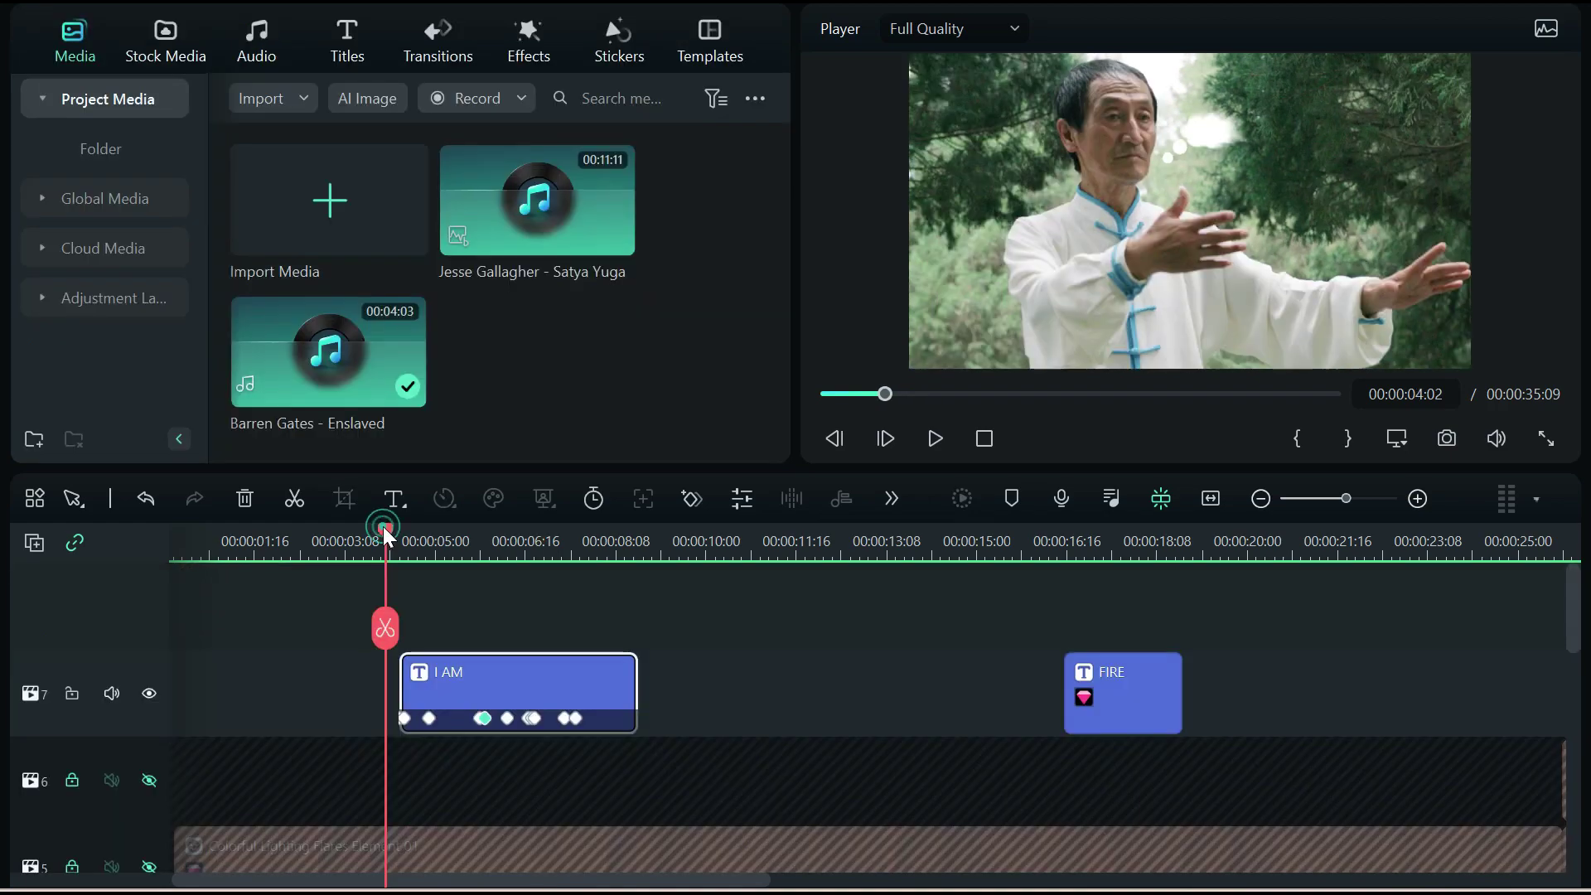
pyautogui.moveTo(383, 525); pyautogui.dragTo(401, 543)
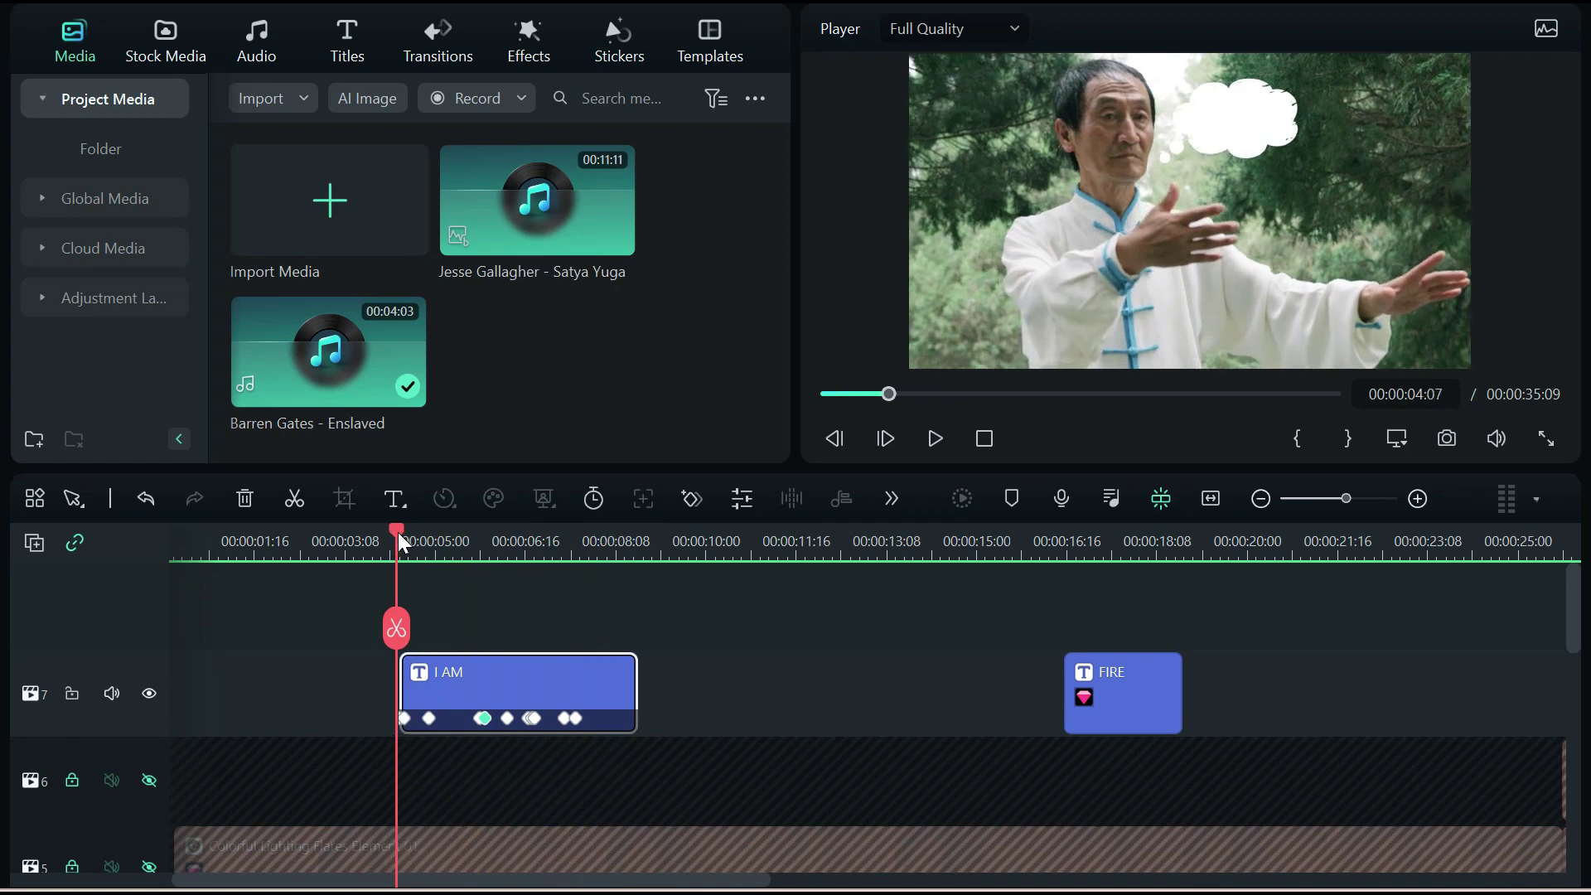
pyautogui.click(404, 717)
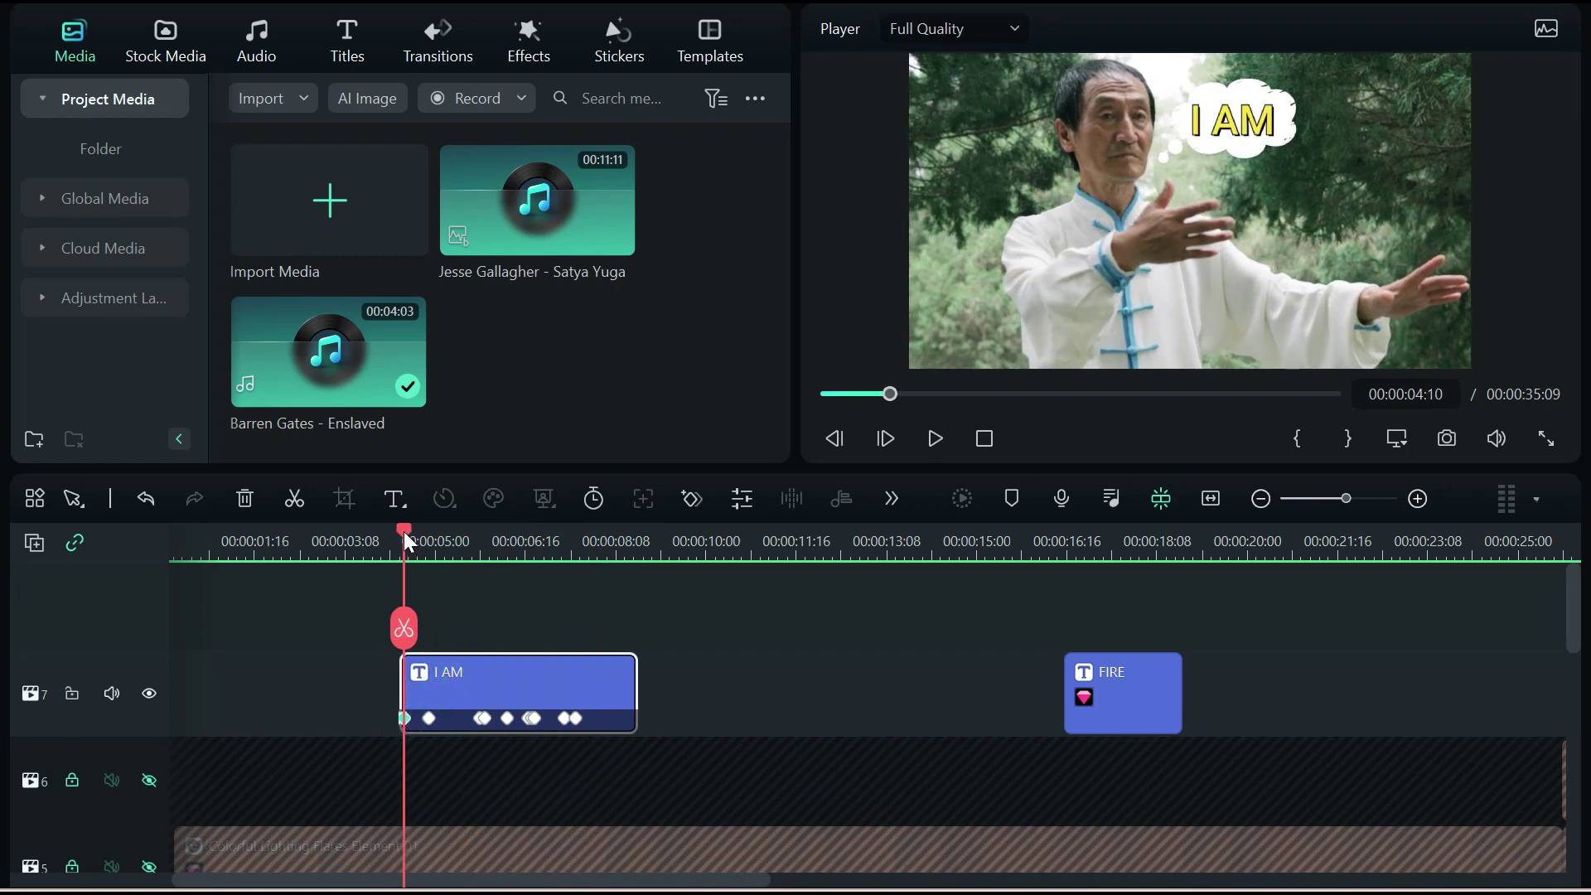
pyautogui.moveTo(404, 530); pyautogui.dragTo(426, 539)
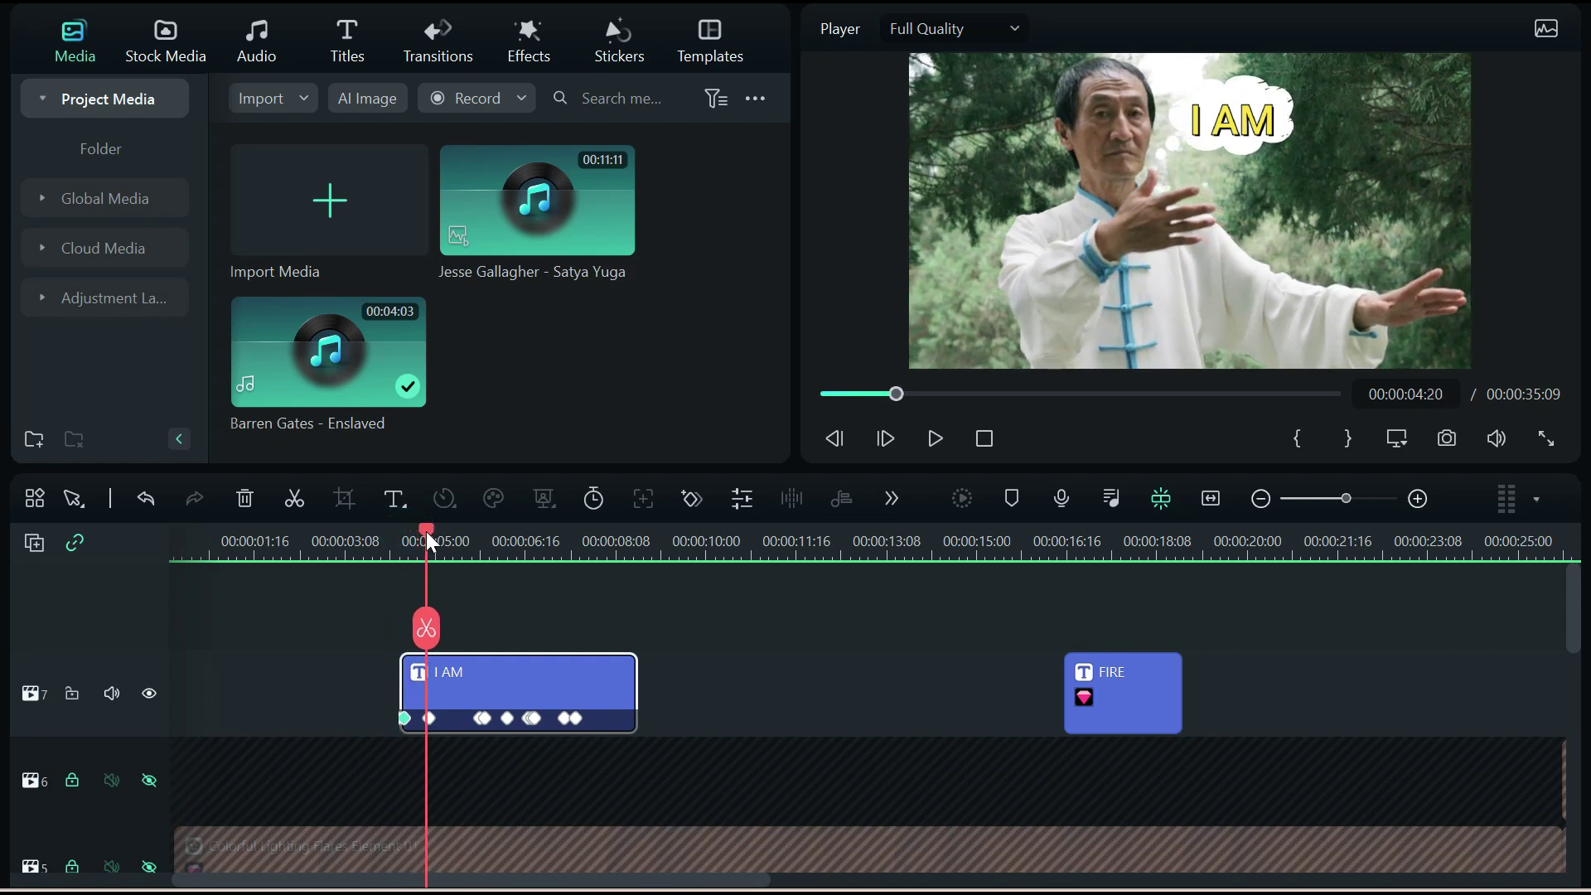
pyautogui.moveTo(428, 537); pyautogui.dragTo(432, 539)
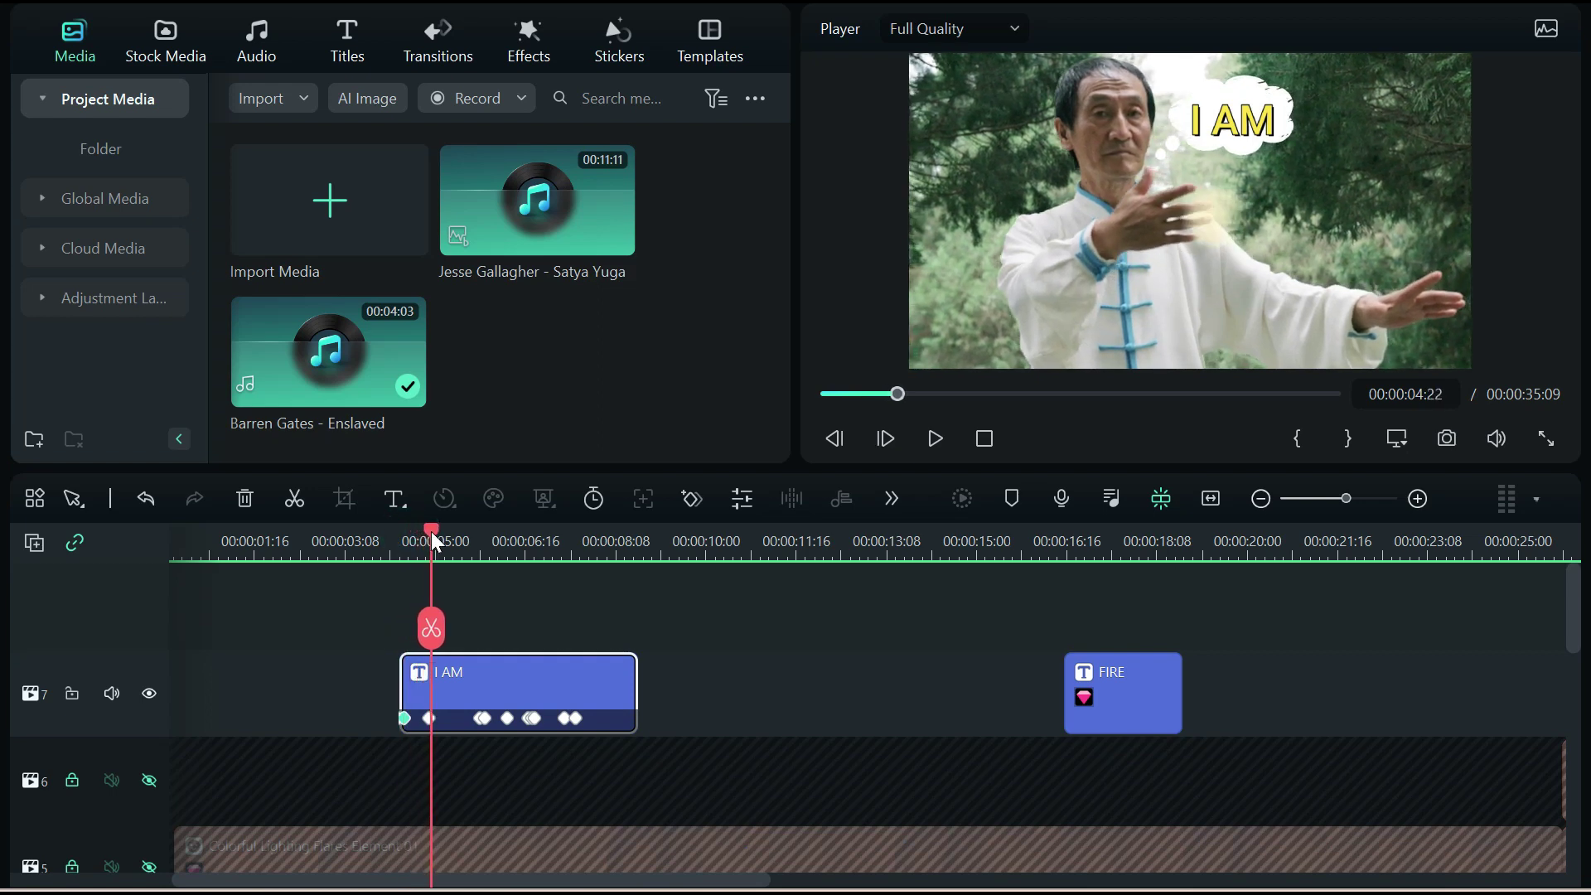
pyautogui.click(428, 719)
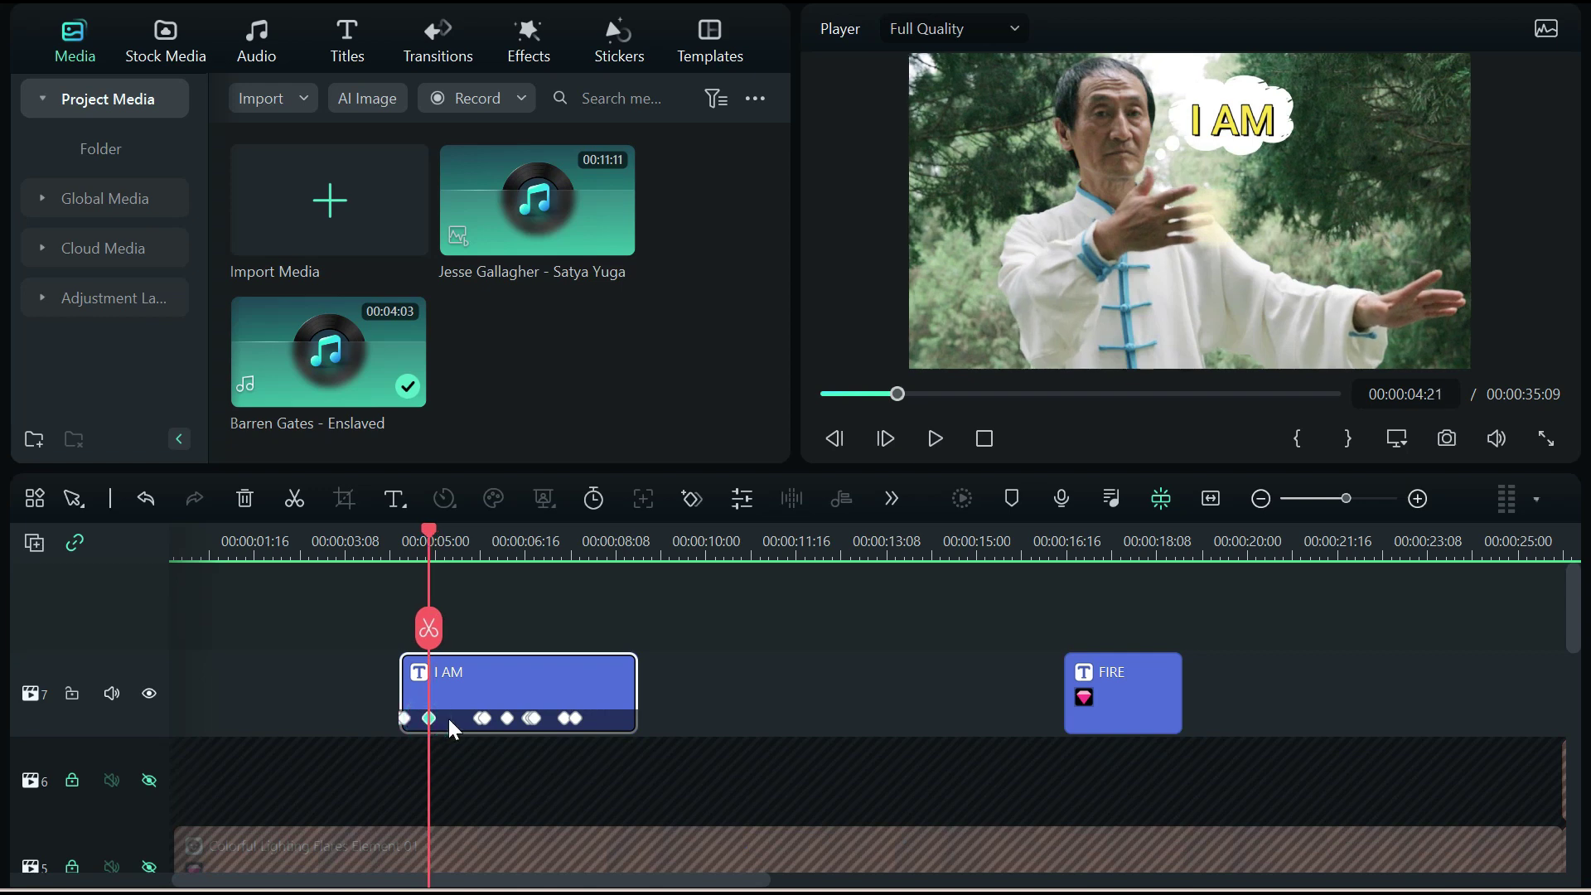
pyautogui.click(1235, 143)
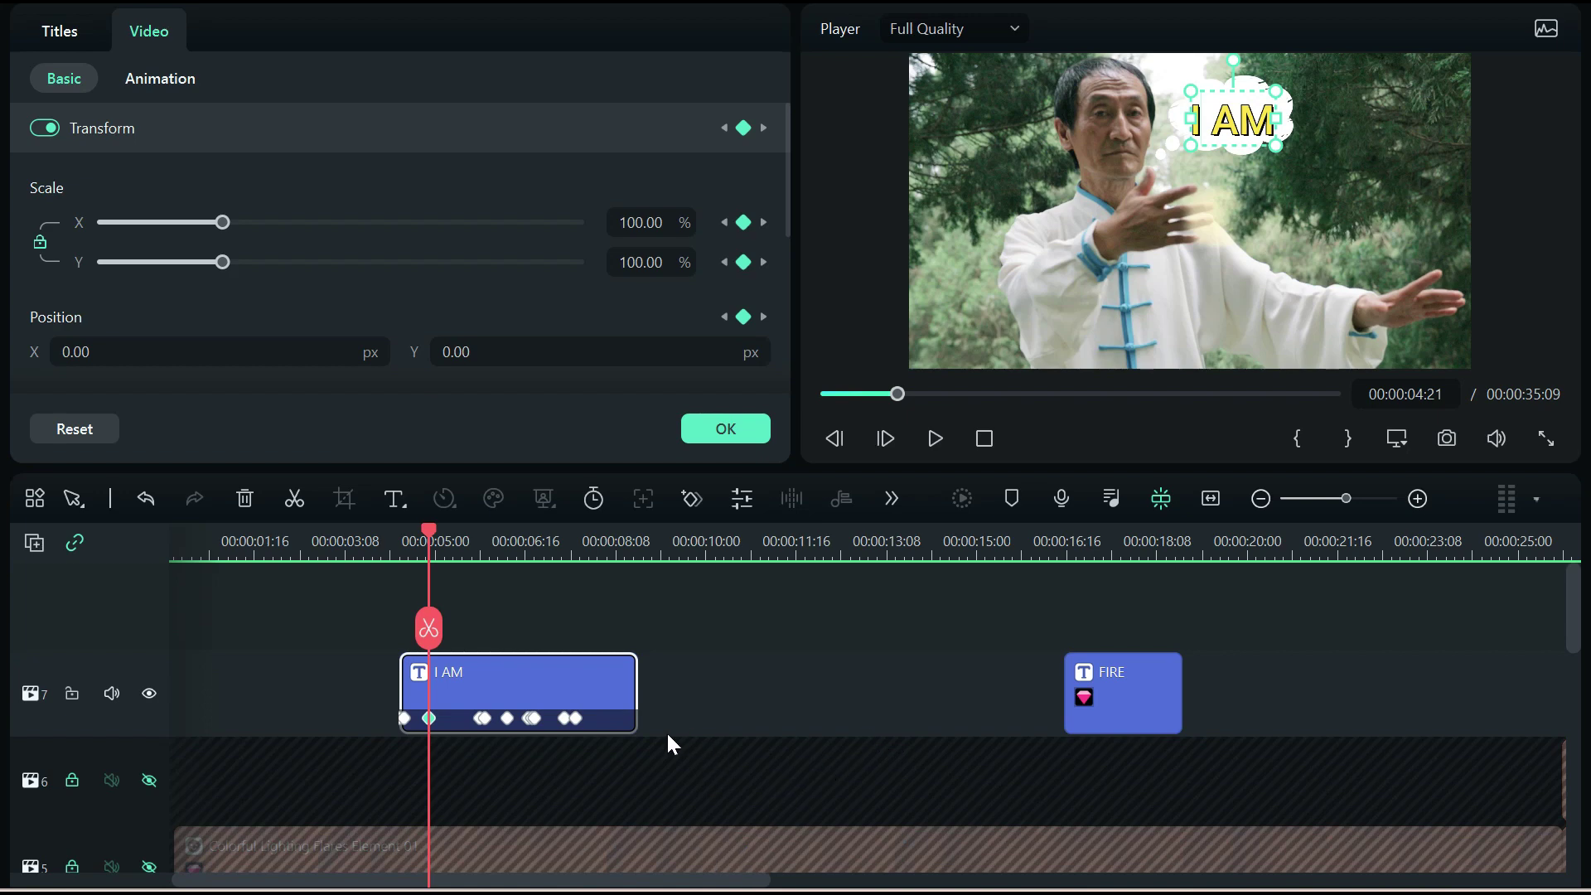
pyautogui.moveTo(426, 529); pyautogui.dragTo(501, 532)
pyautogui.click(715, 429)
# Move the playhead to 00:00:16:11 and hide track 7 to drop the I AM and FIRE titles from the preview
pyautogui.scroll(-2, 744, 663)
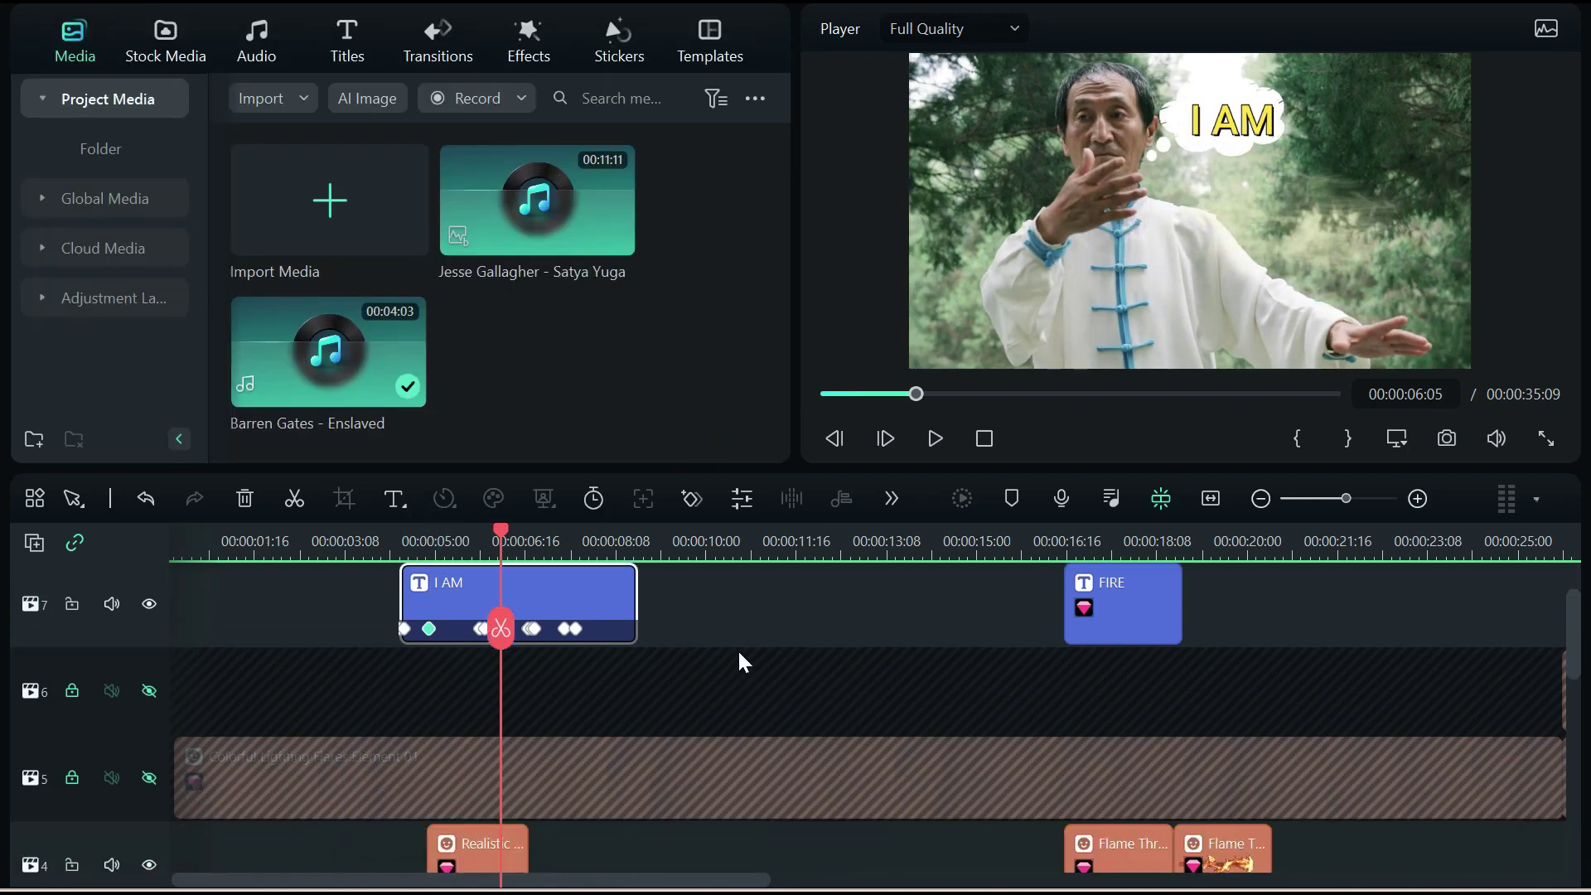
pyautogui.scroll(1, 738, 648)
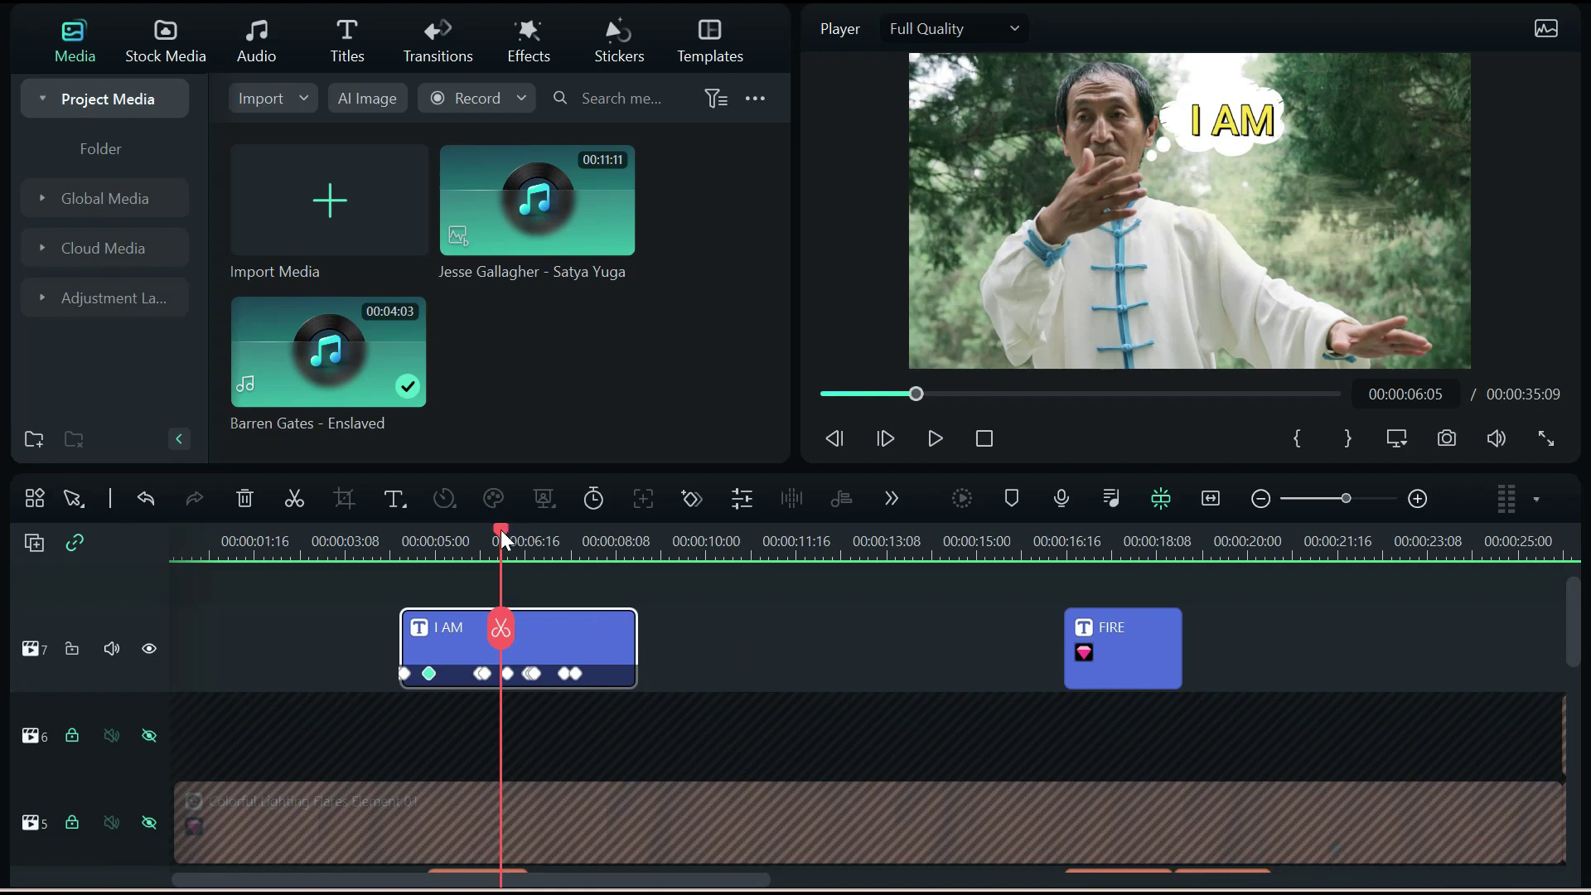
pyautogui.moveTo(500, 529); pyautogui.dragTo(1056, 535)
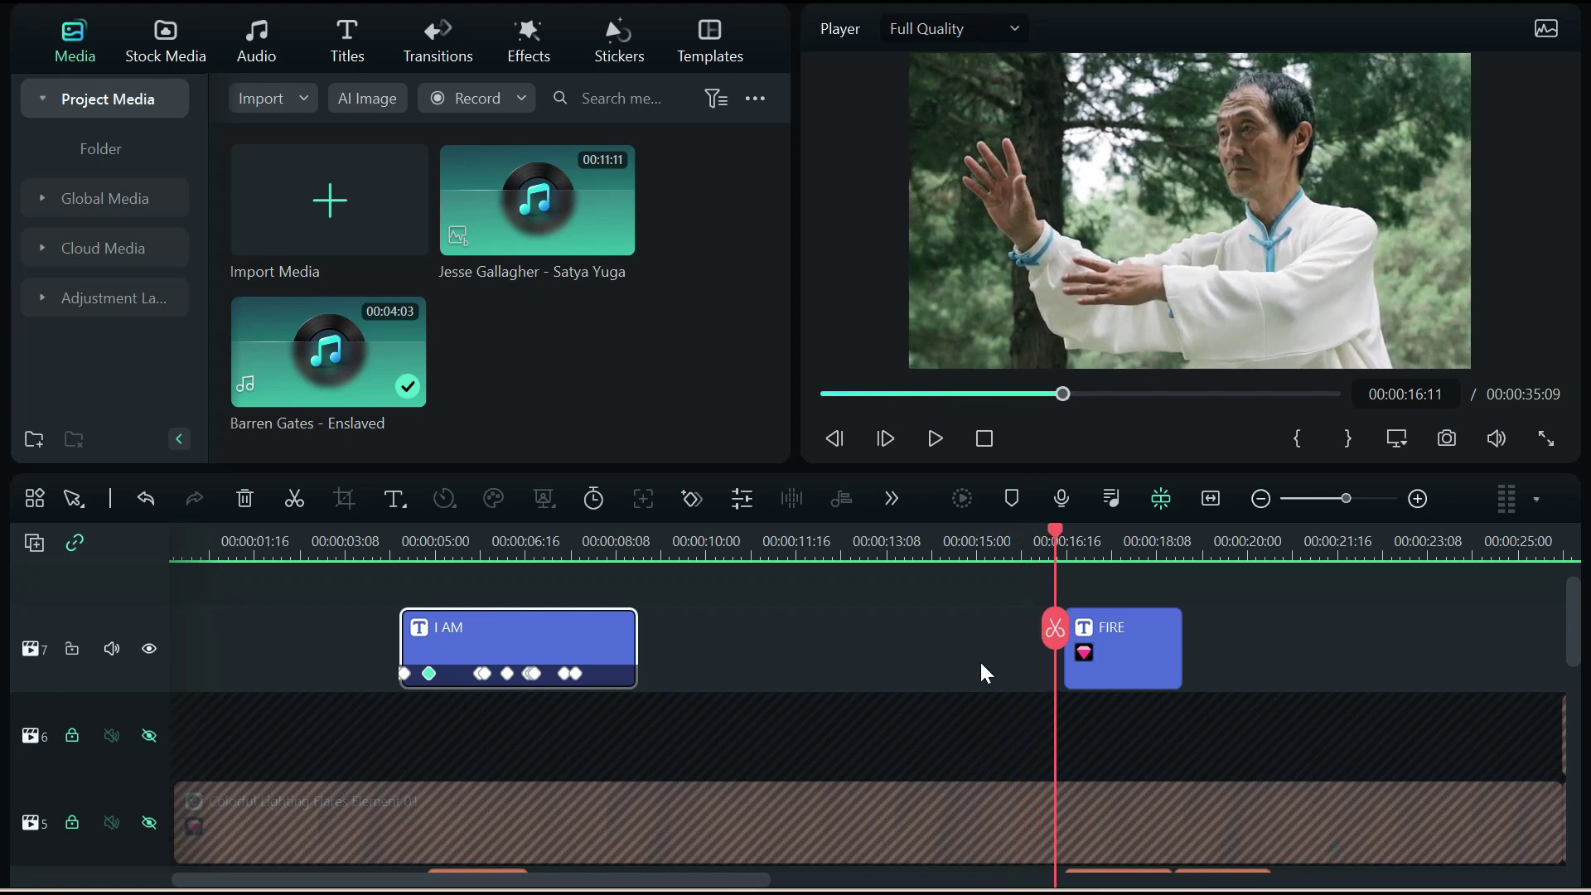
pyautogui.scroll(-3, 980, 660)
pyautogui.scroll(3, 975, 655)
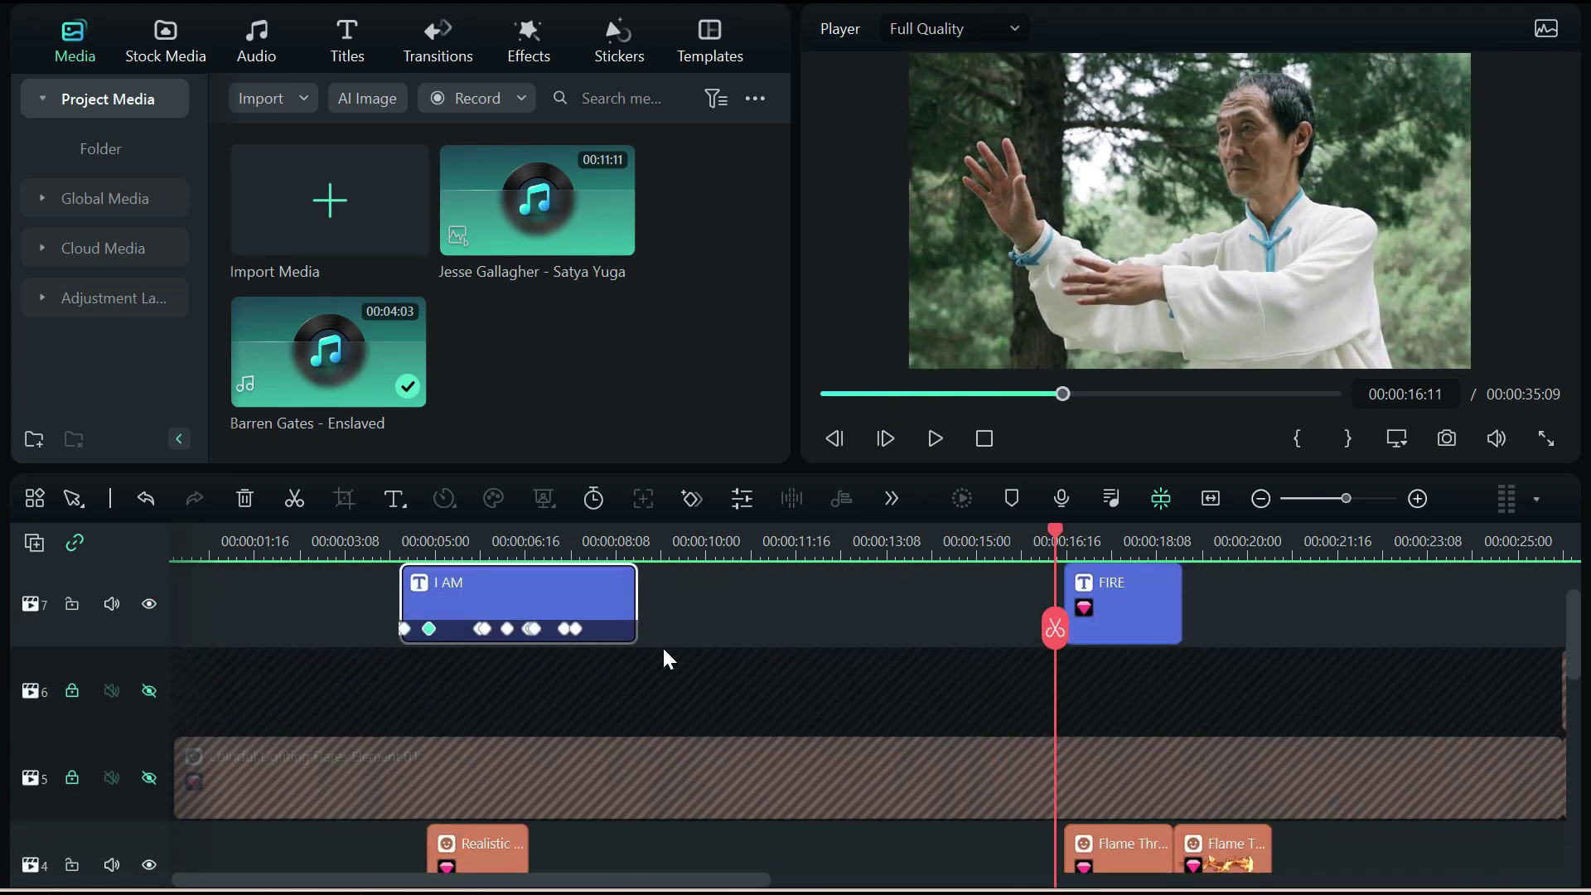
pyautogui.click(149, 605)
pyautogui.scroll(-4, 796, 638)
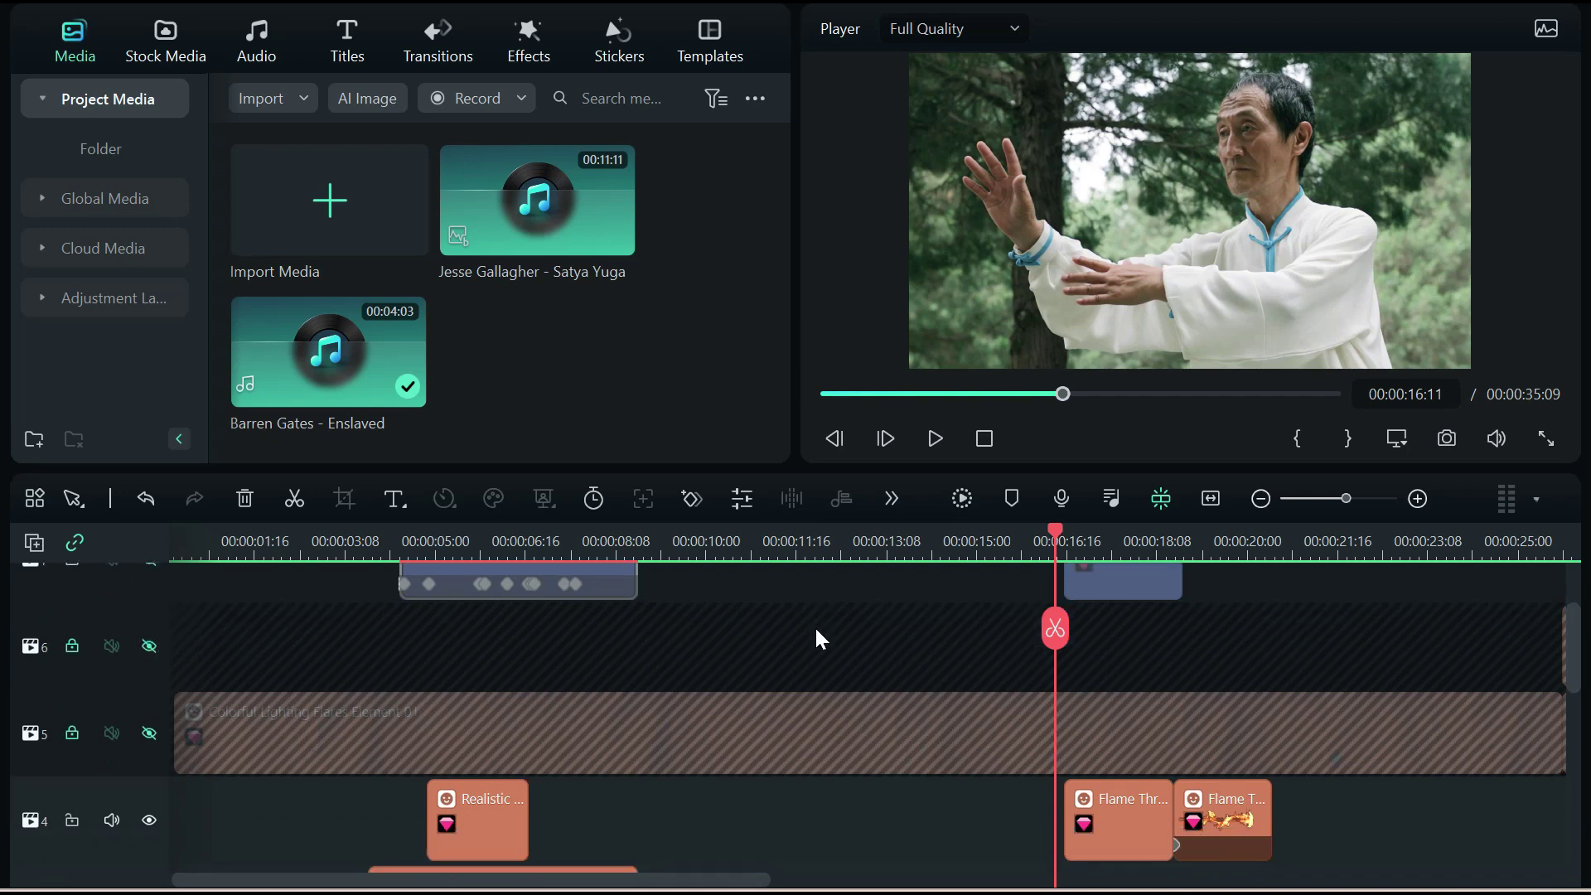
pyautogui.scroll(-1, 820, 639)
pyautogui.scroll(-1, 854, 597)
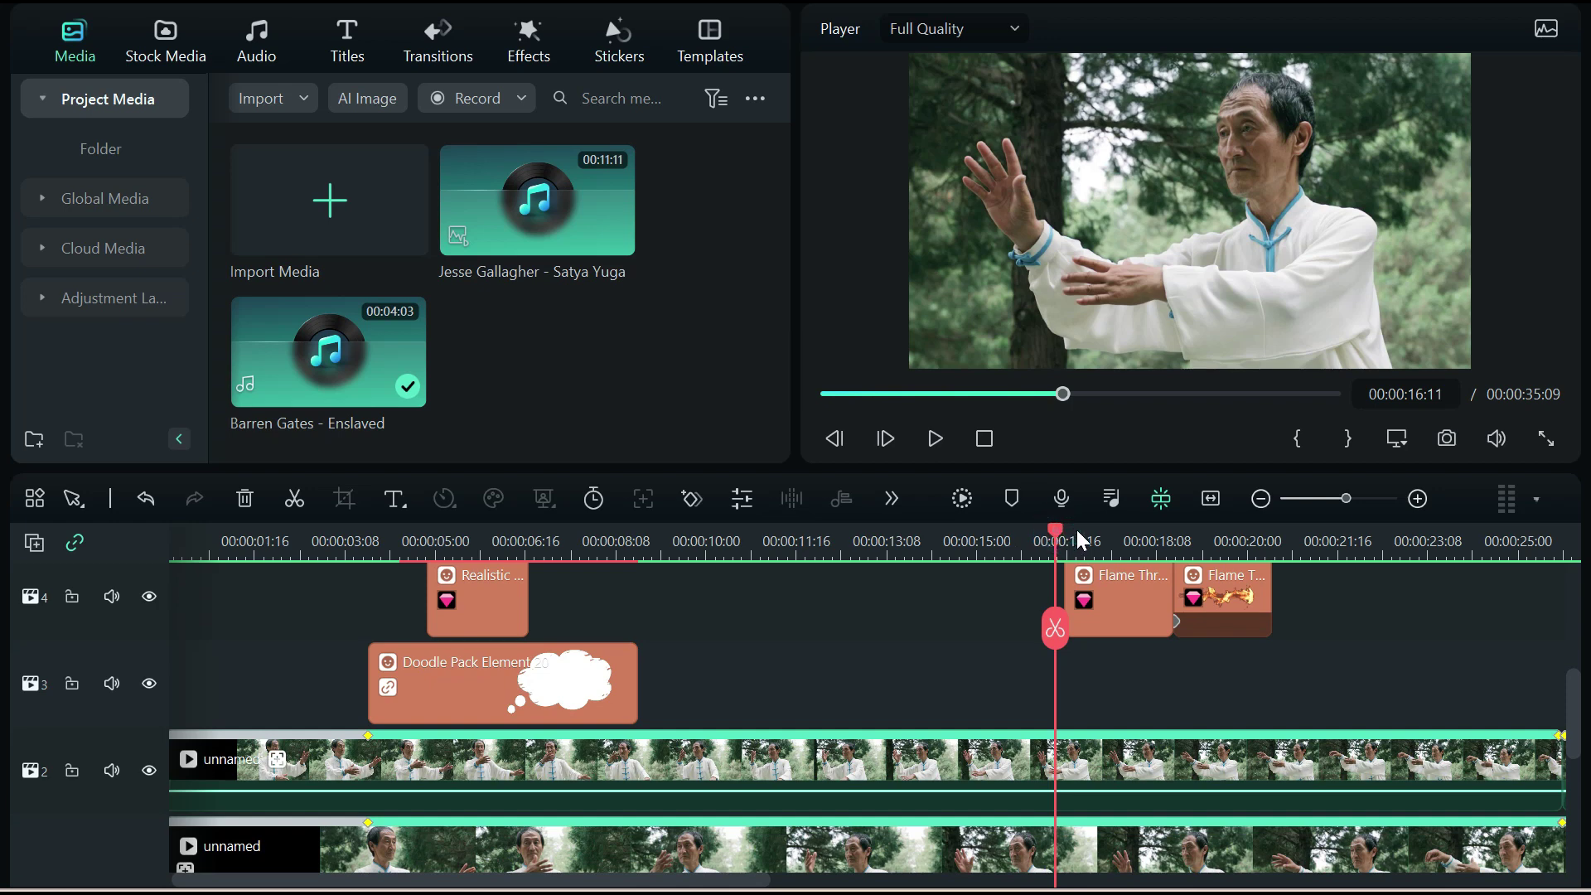
# Go to 16:21, select the first Flame Thrower clip and reposition the flame in the preview
pyautogui.moveTo(1055, 535); pyautogui.dragTo(1077, 530)
pyautogui.scroll(3, 1076, 530)
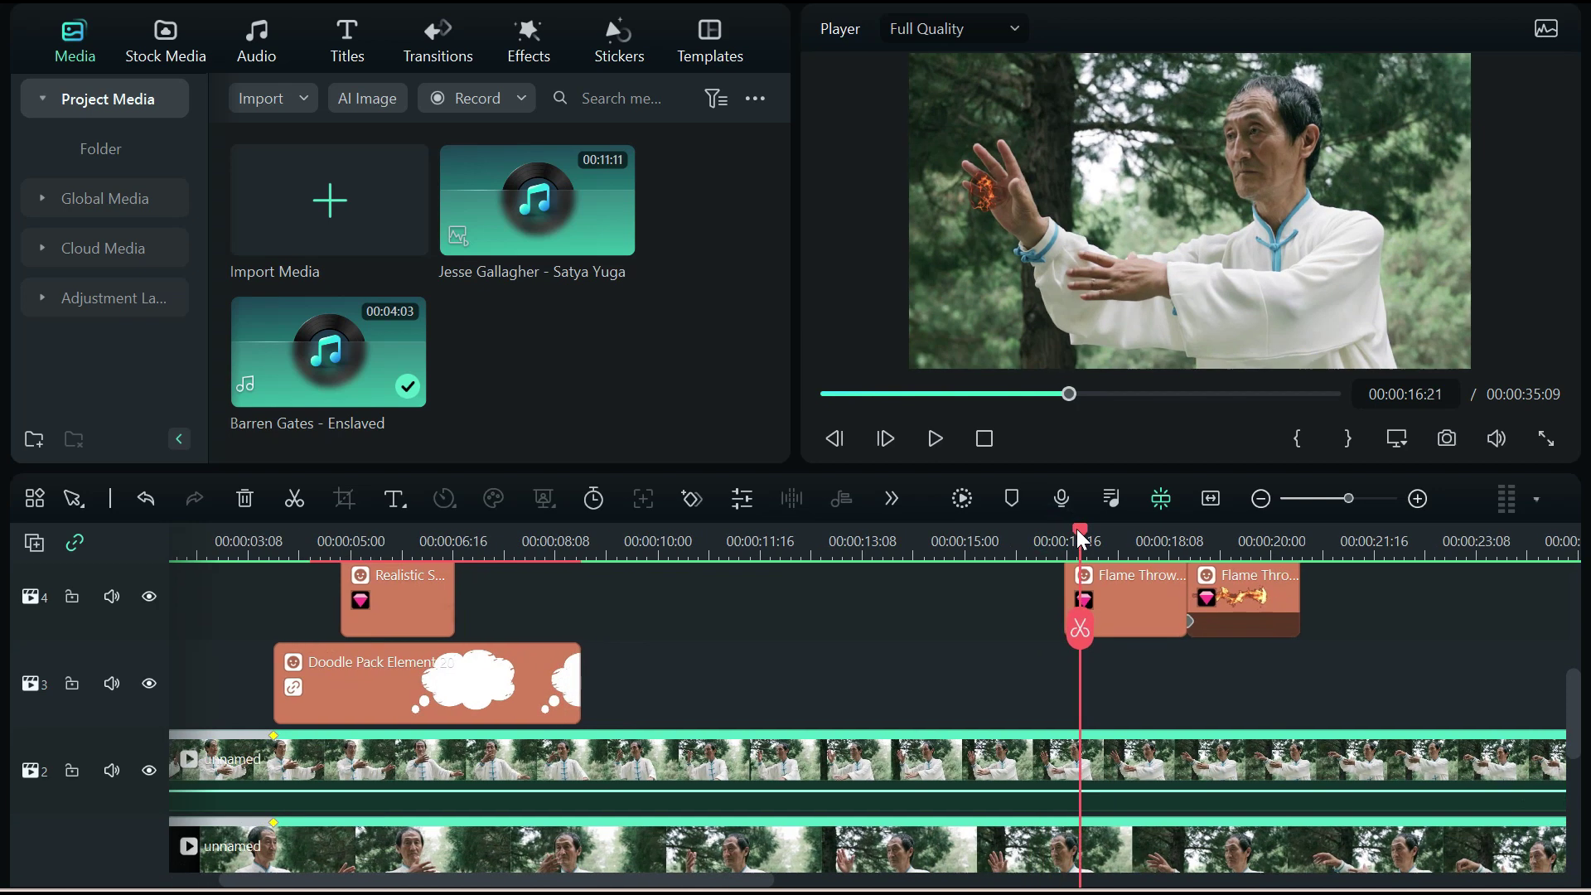
pyautogui.scroll(1, 1087, 535)
pyautogui.moveTo(1077, 534); pyautogui.dragTo(1099, 532)
pyautogui.click(1127, 594)
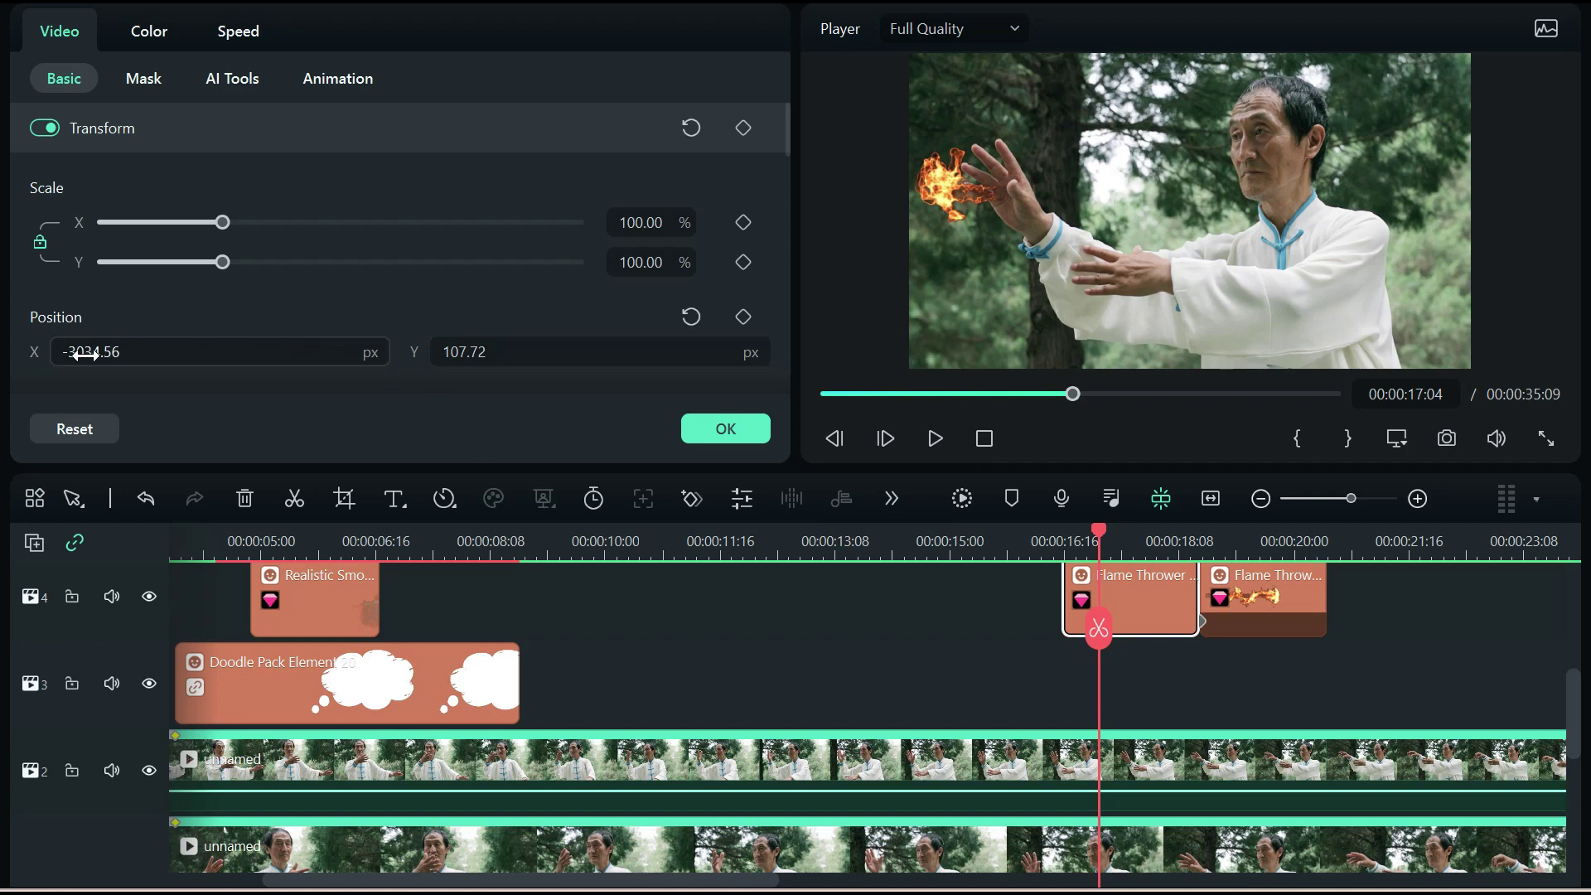
pyautogui.click(951, 192)
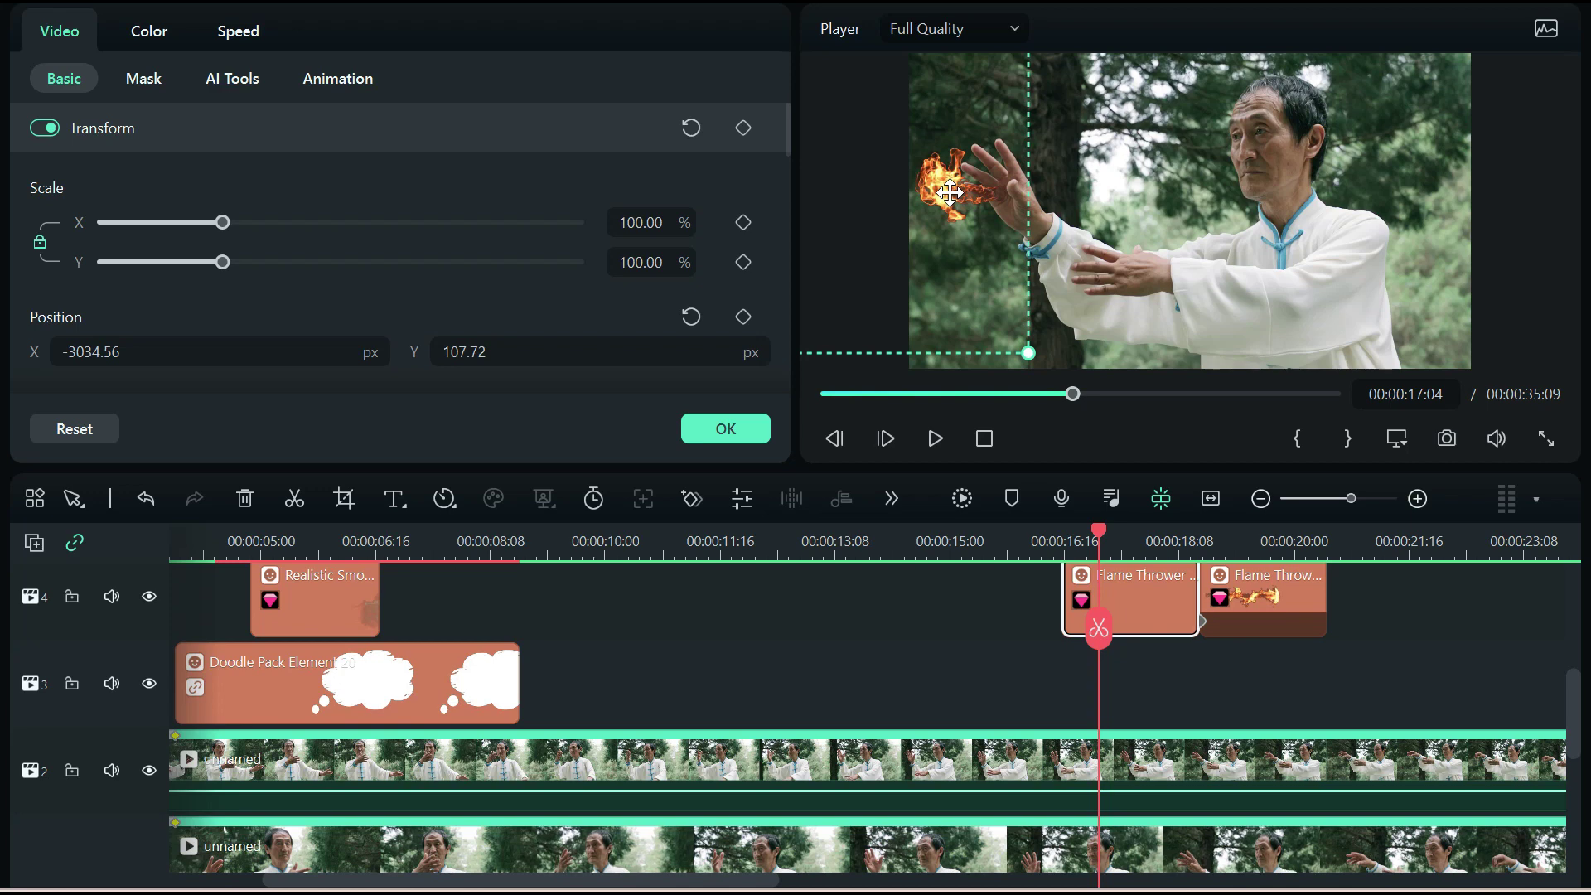
# At 17:21, select the second Flame Thrower clip and keyframe its opacity fading toward 0%
pyautogui.scroll(-1, 545, 319)
pyautogui.scroll(-2, 540, 336)
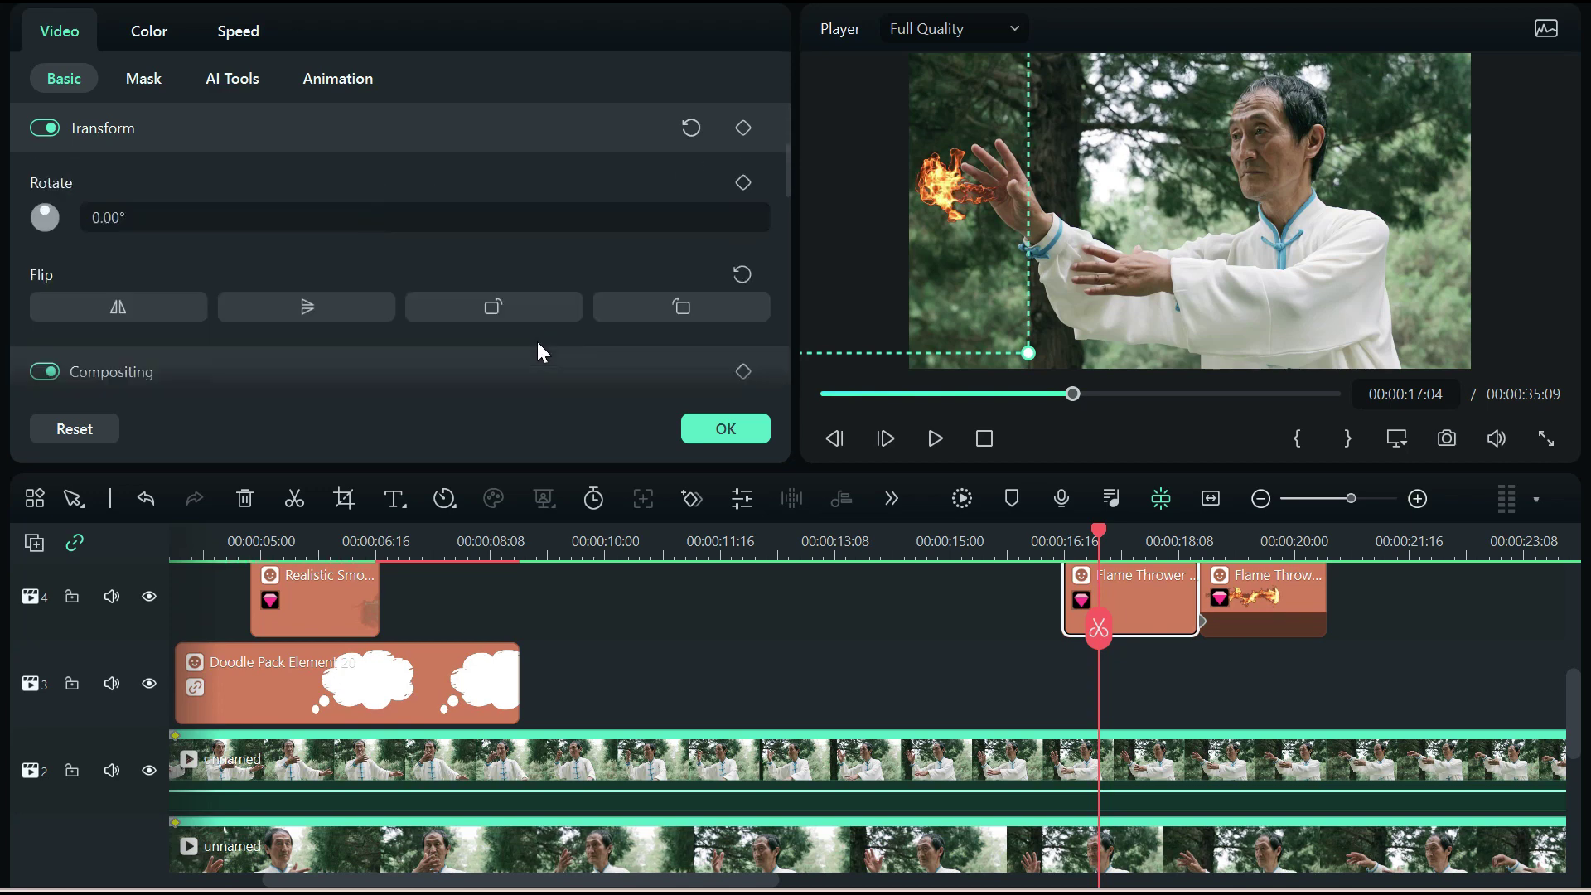
pyautogui.scroll(-1, 538, 341)
pyautogui.scroll(2, 538, 344)
pyautogui.scroll(2, 538, 341)
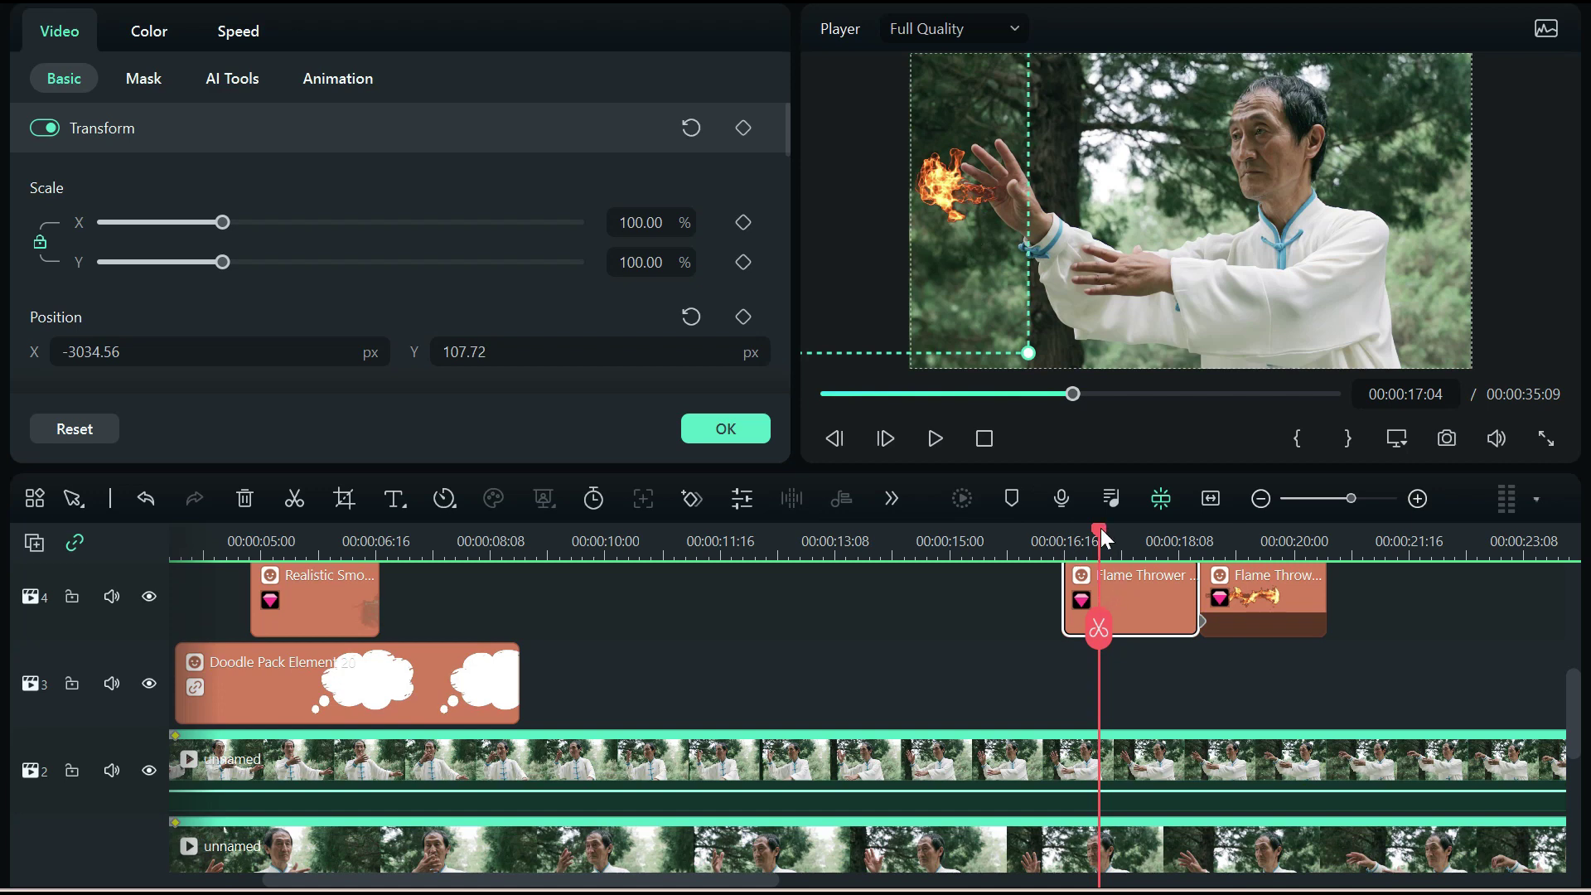
pyautogui.moveTo(1102, 537); pyautogui.dragTo(1190, 540)
pyautogui.click(1287, 610)
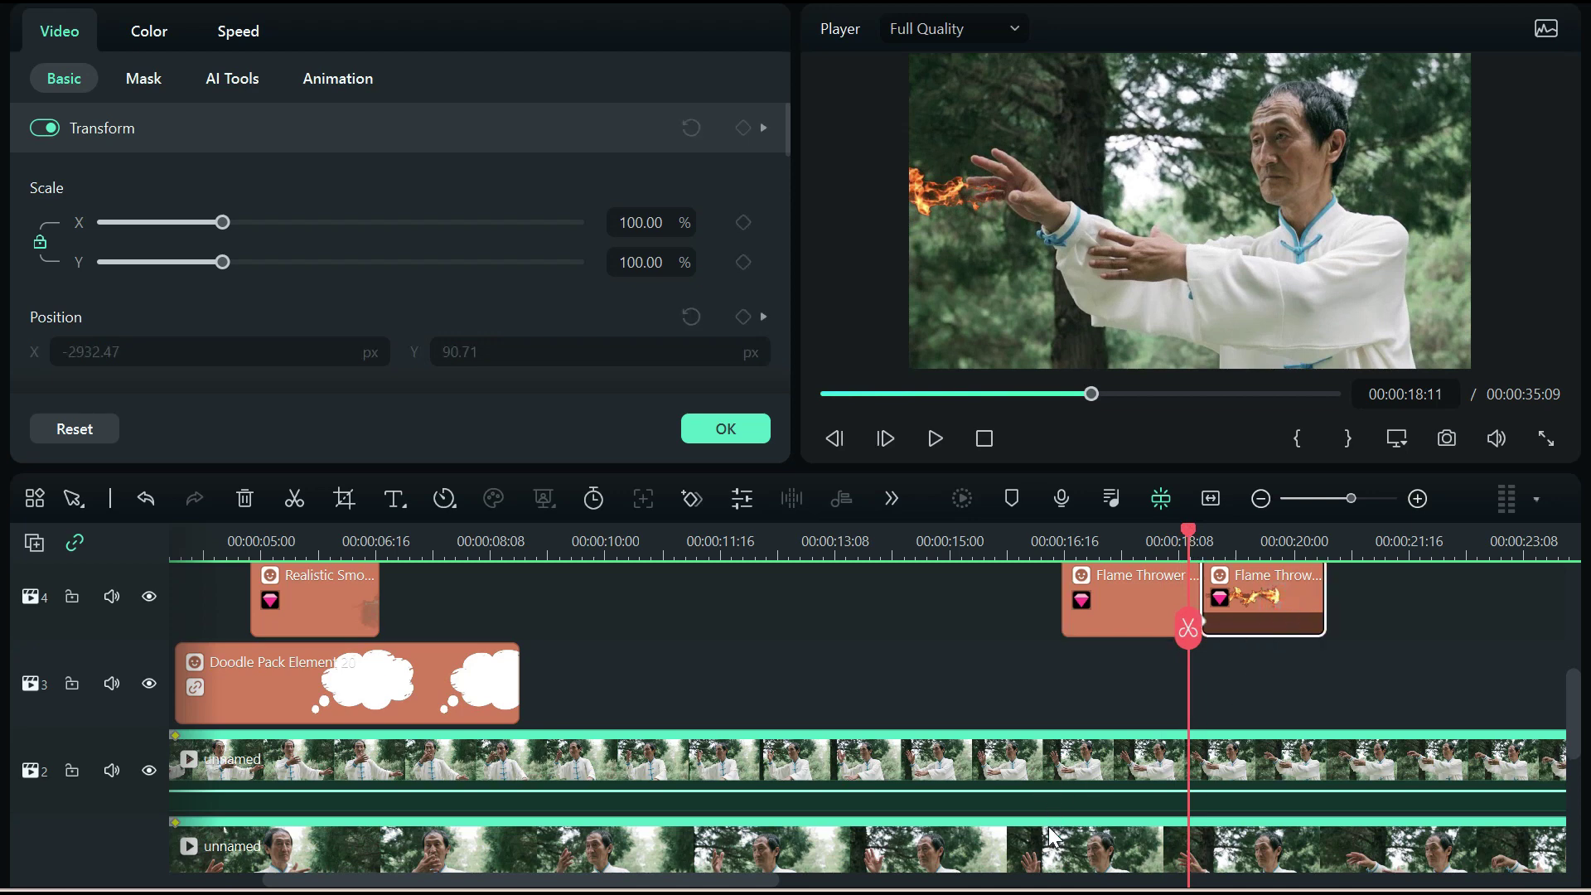
pyautogui.hotkey('ctrl', '=')
pyautogui.moveTo(672, 538); pyautogui.dragTo(1066, 537)
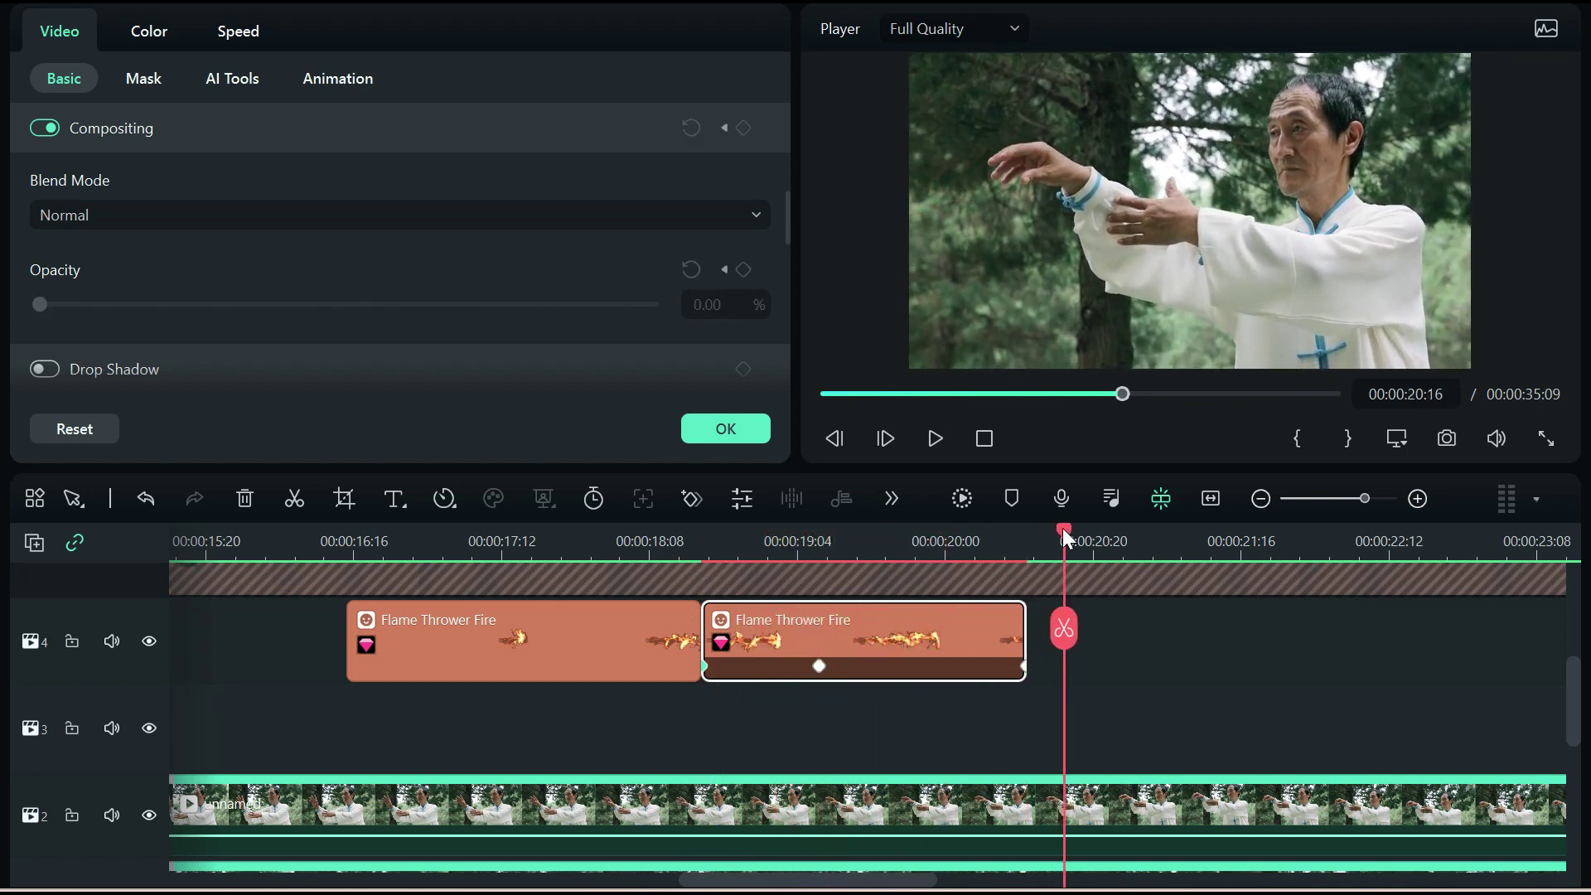
# Confirm the flame fade, make the title track visible again and move to 17:15 inside FIRE
pyautogui.click(724, 428)
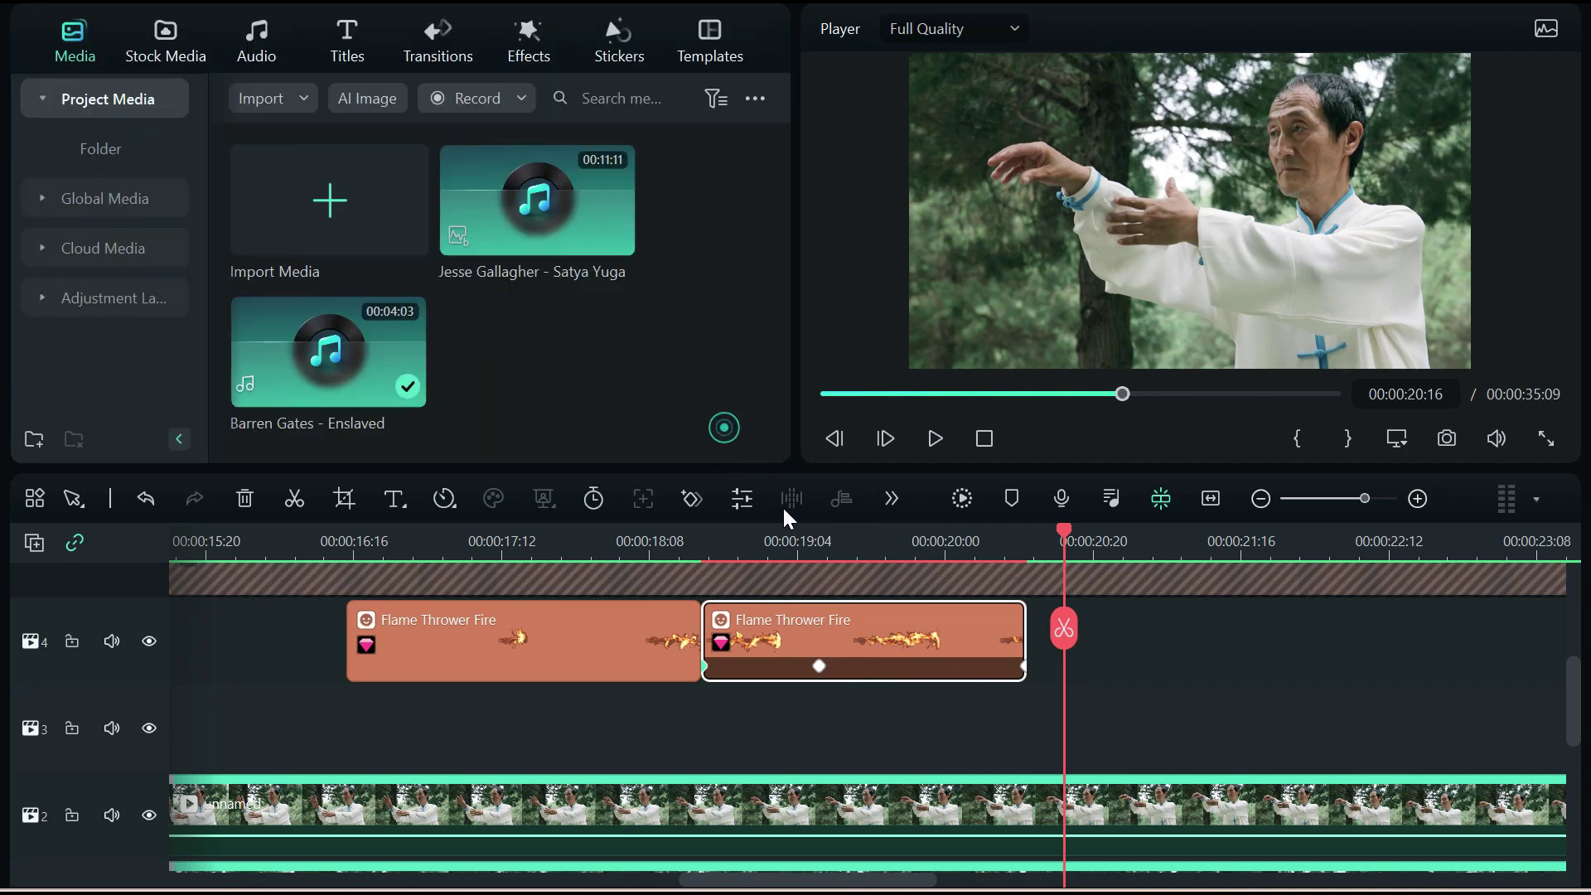
pyautogui.scroll(3, 917, 693)
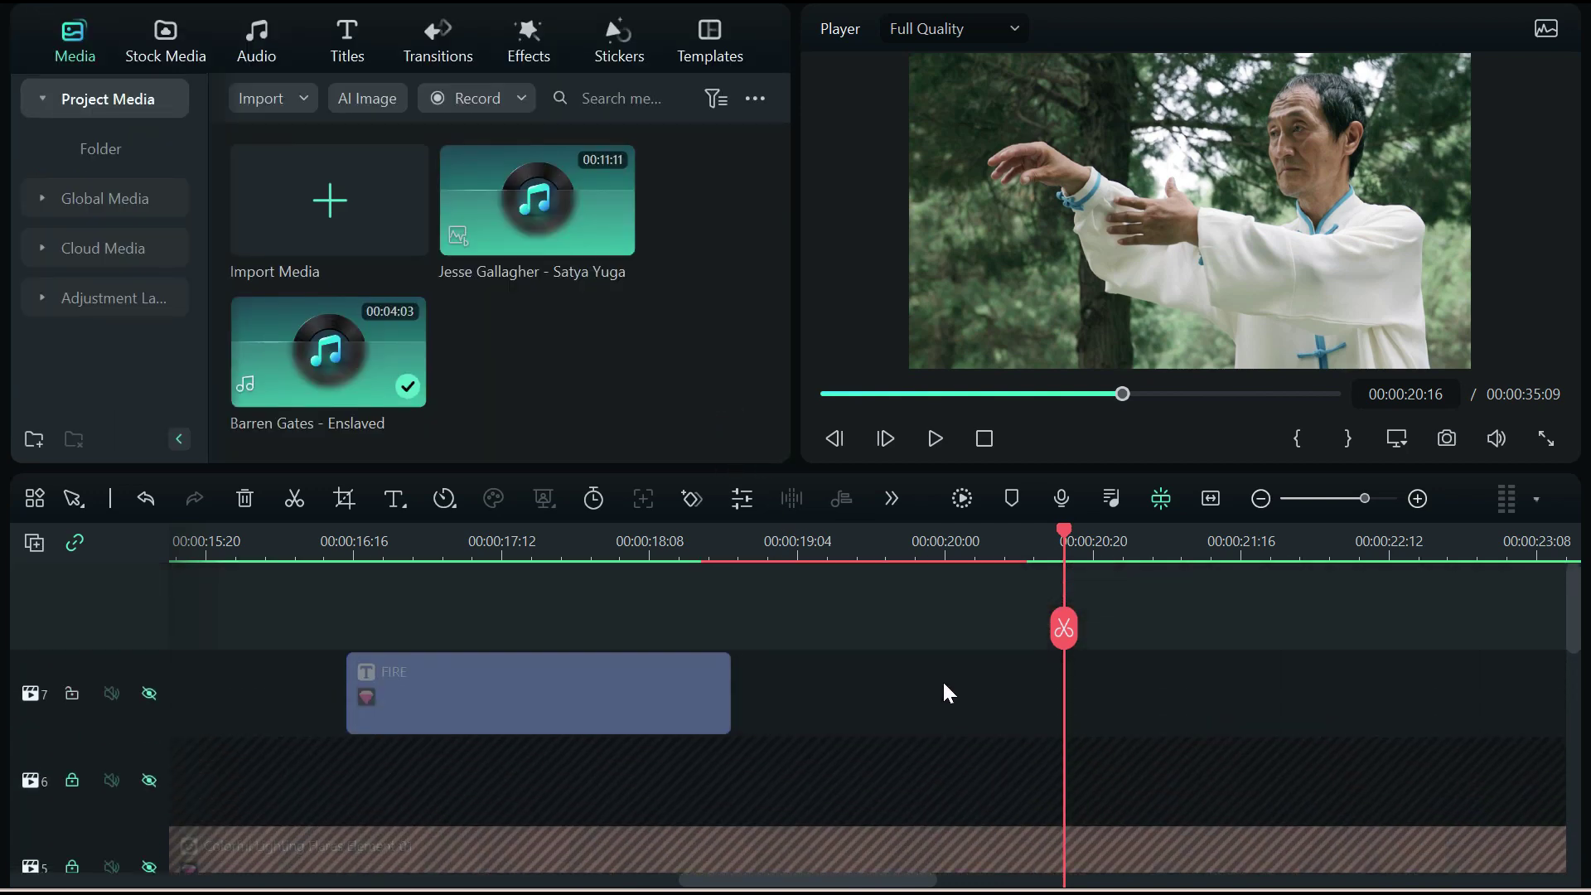
pyautogui.click(149, 693)
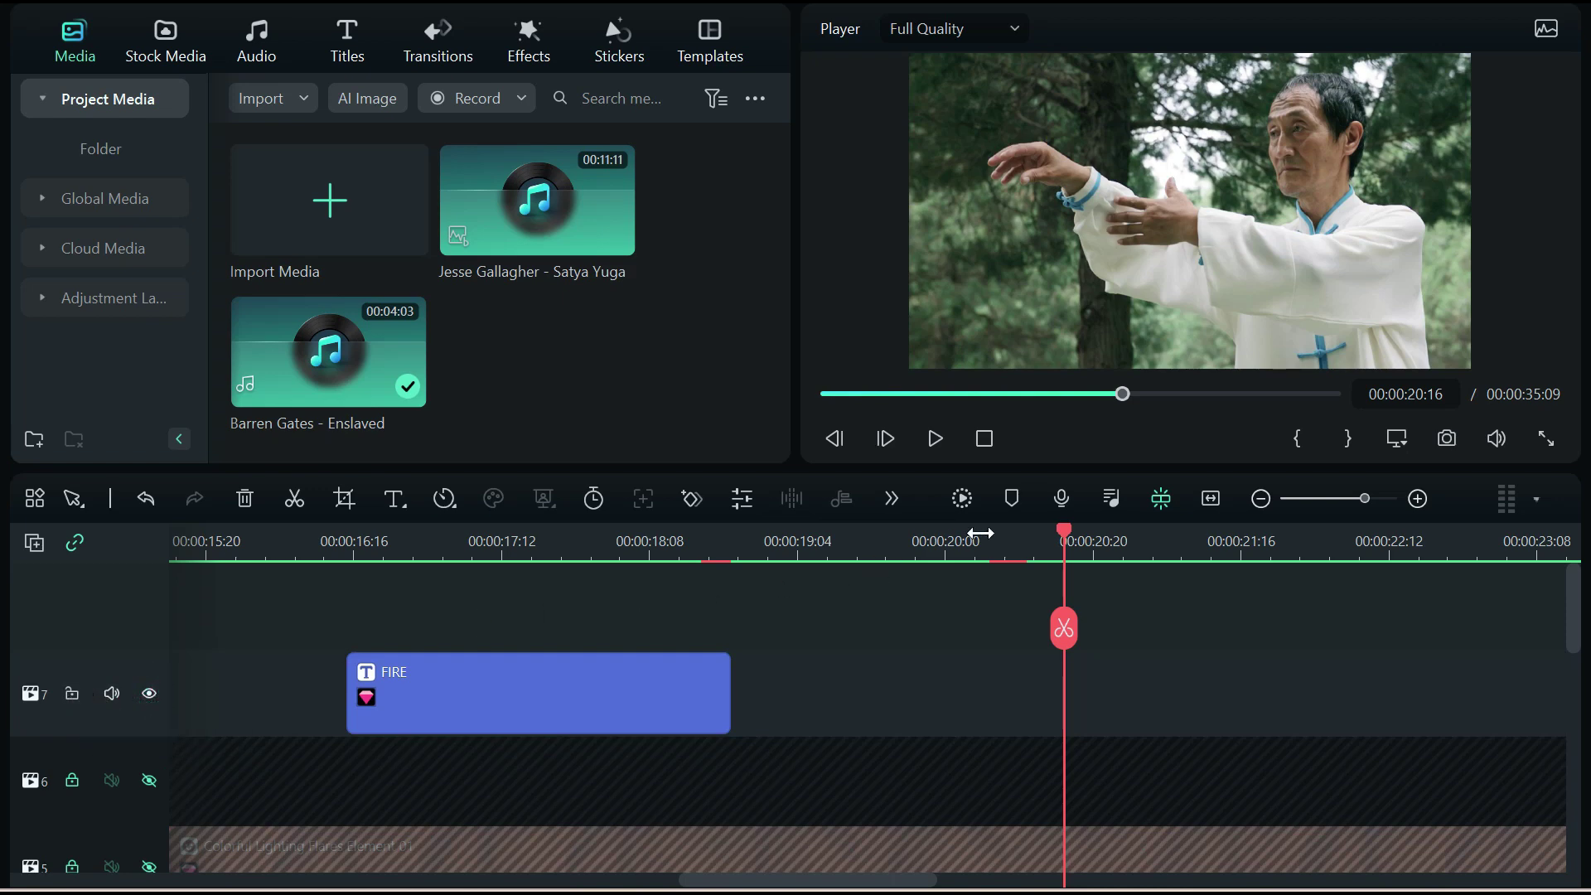
pyautogui.moveTo(1066, 534); pyautogui.dragTo(345, 544)
pyautogui.scroll(-2, 864, 652)
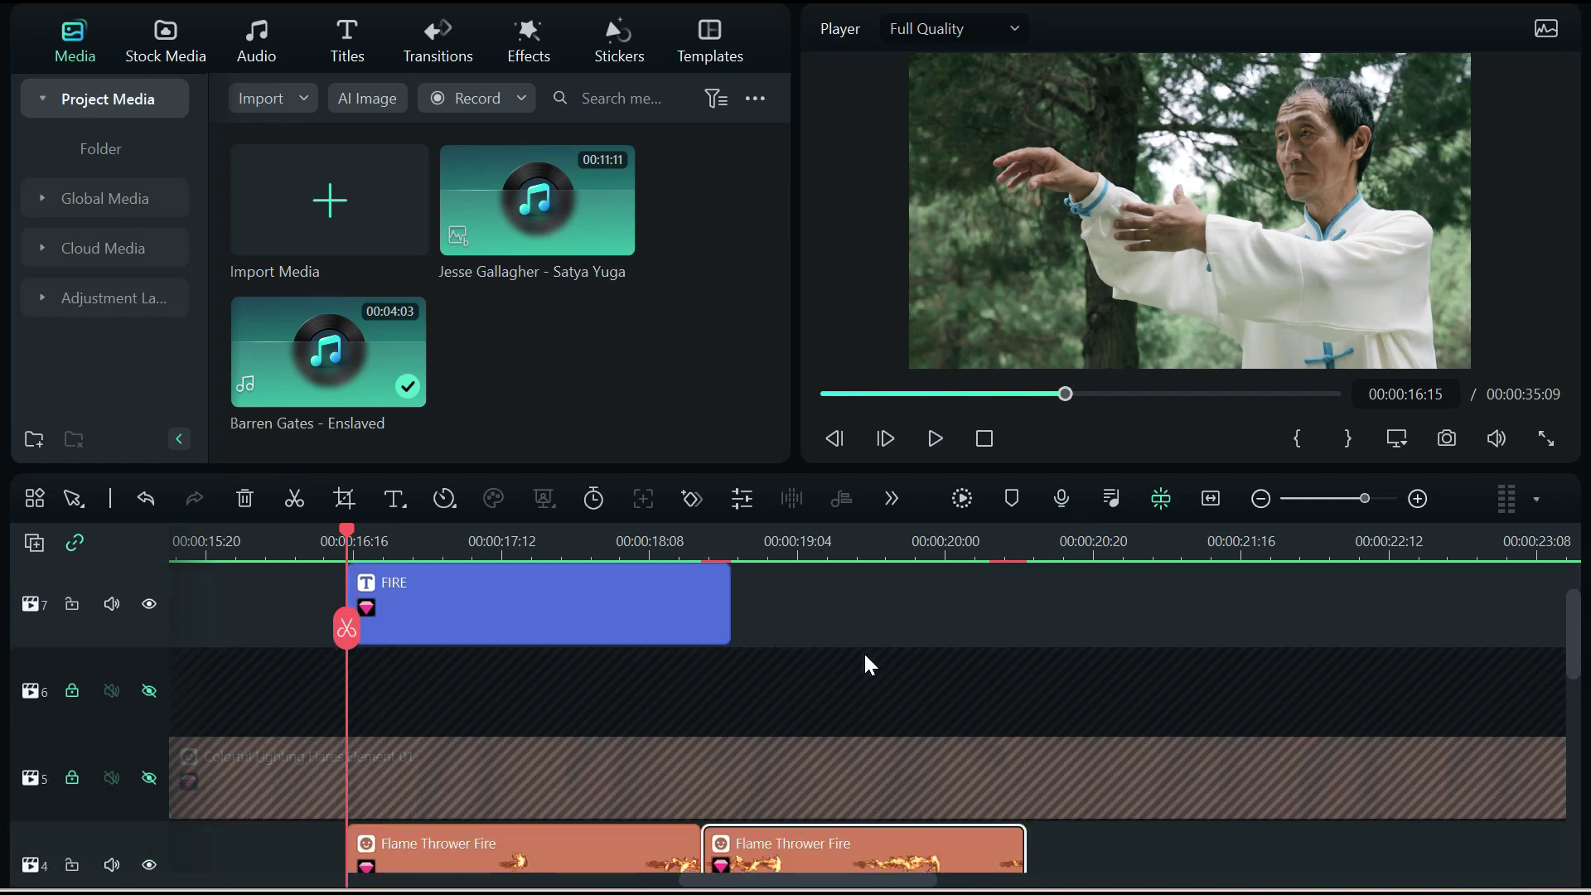
pyautogui.scroll(3, 863, 654)
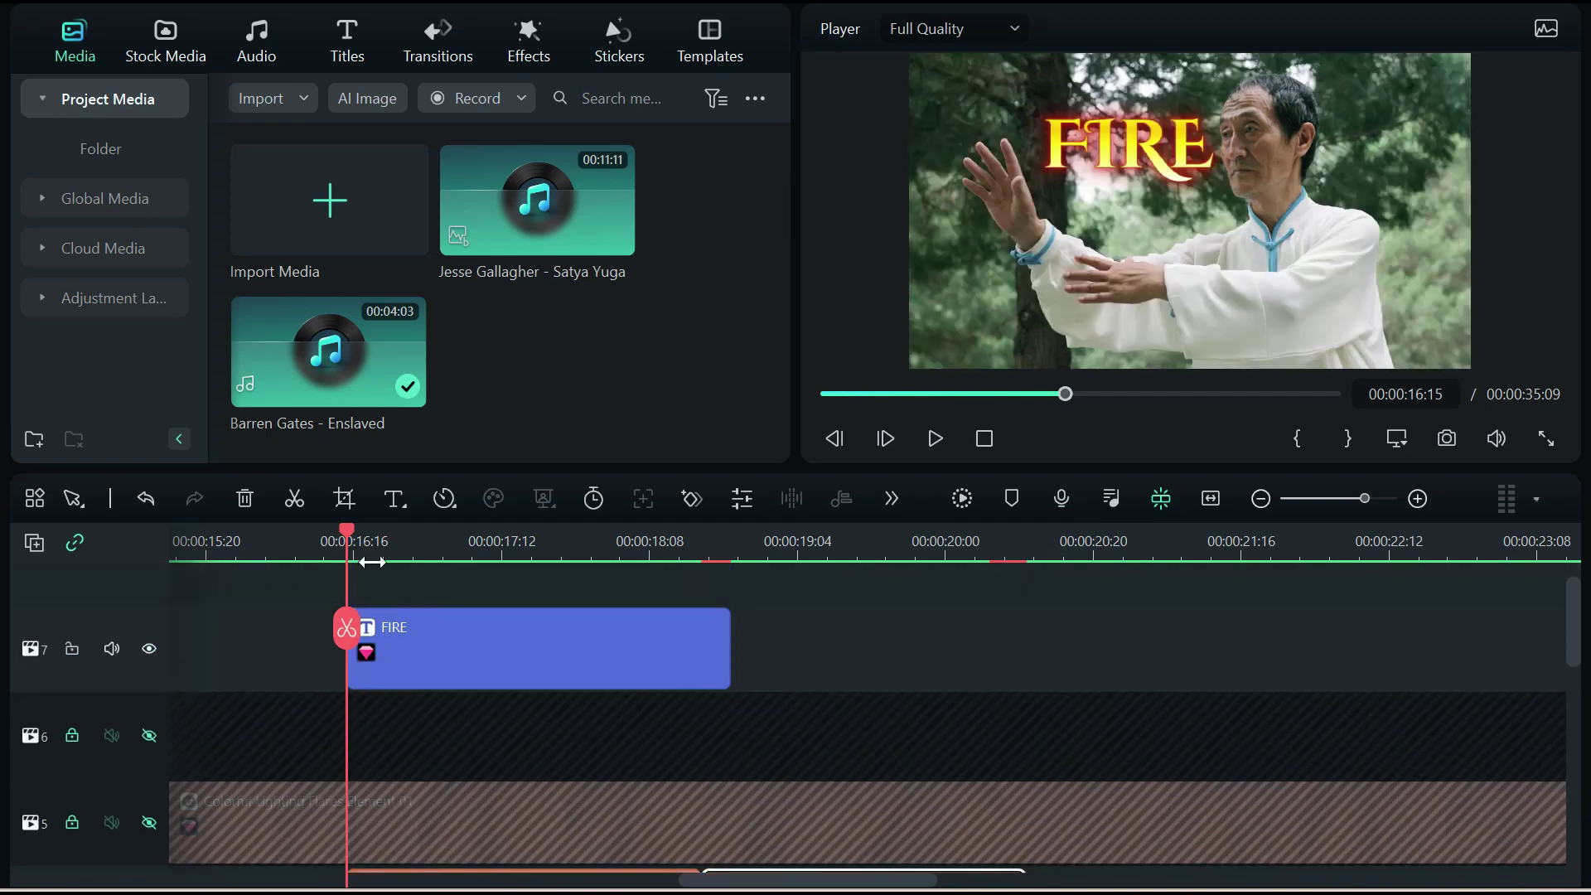
pyautogui.moveTo(350, 532); pyautogui.dragTo(523, 535)
# Give the FIRE title a Fade1 out animation lasting 0.84 seconds and preview past its end
pyautogui.click(376, 634)
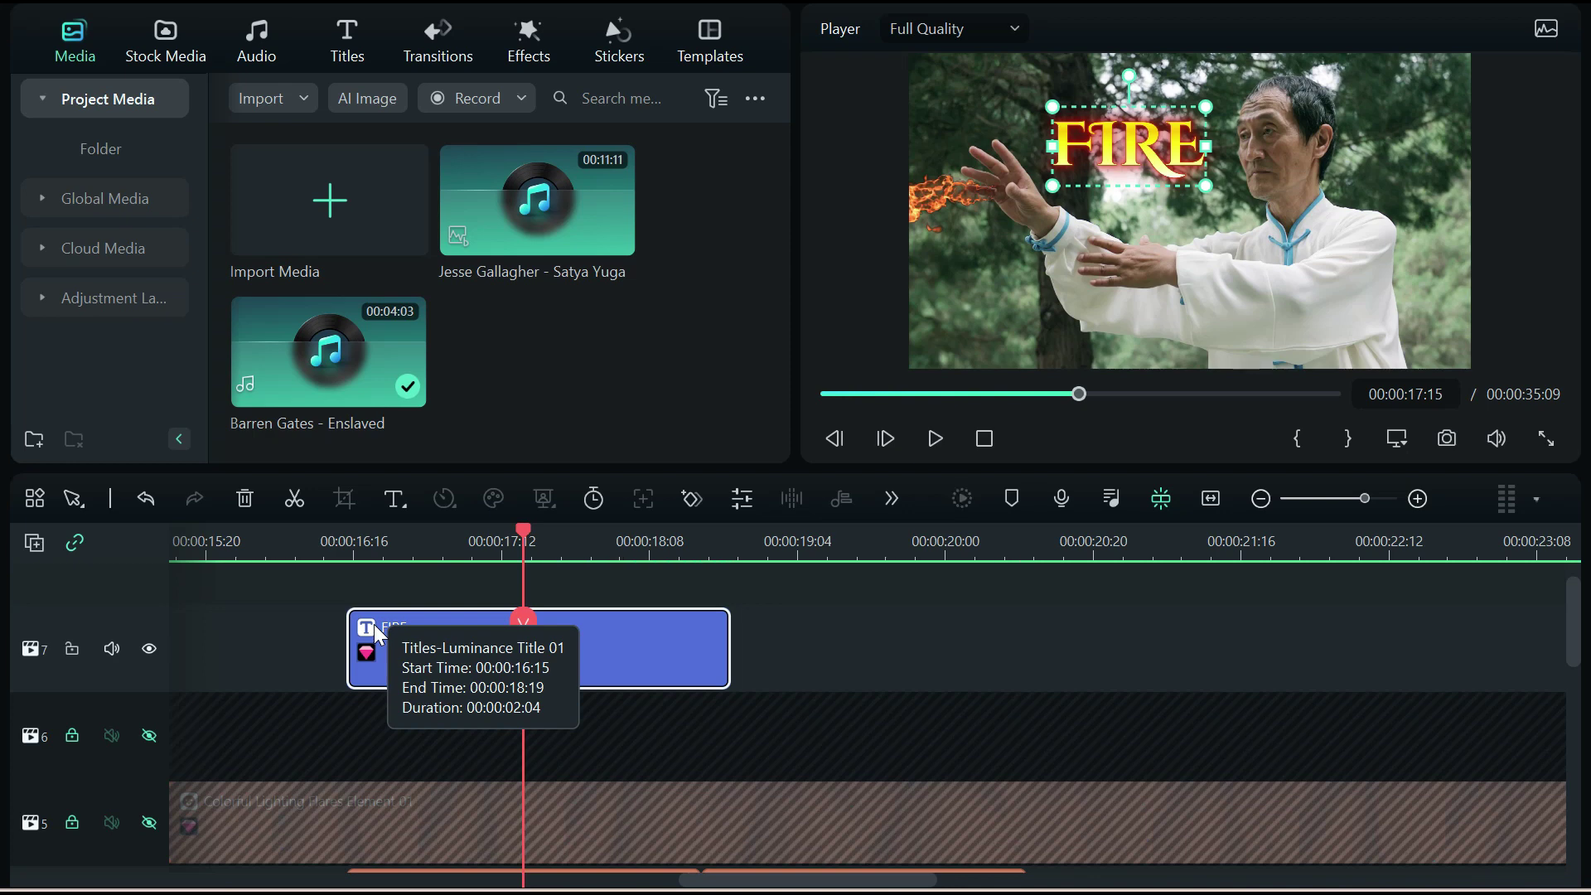
pyautogui.doubleClick(585, 645)
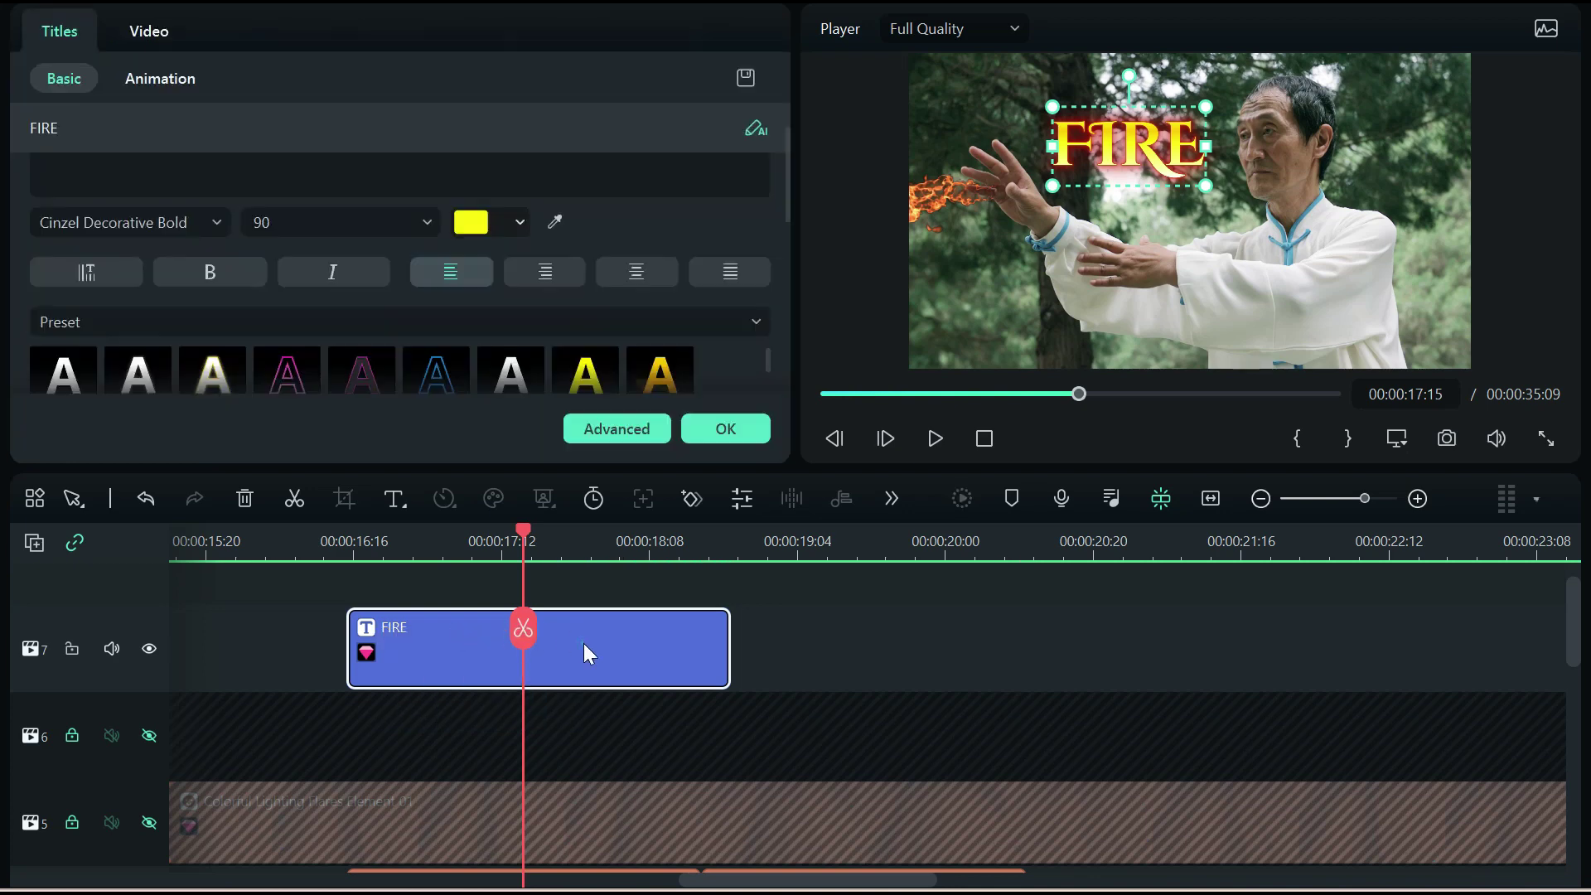
pyautogui.click(155, 79)
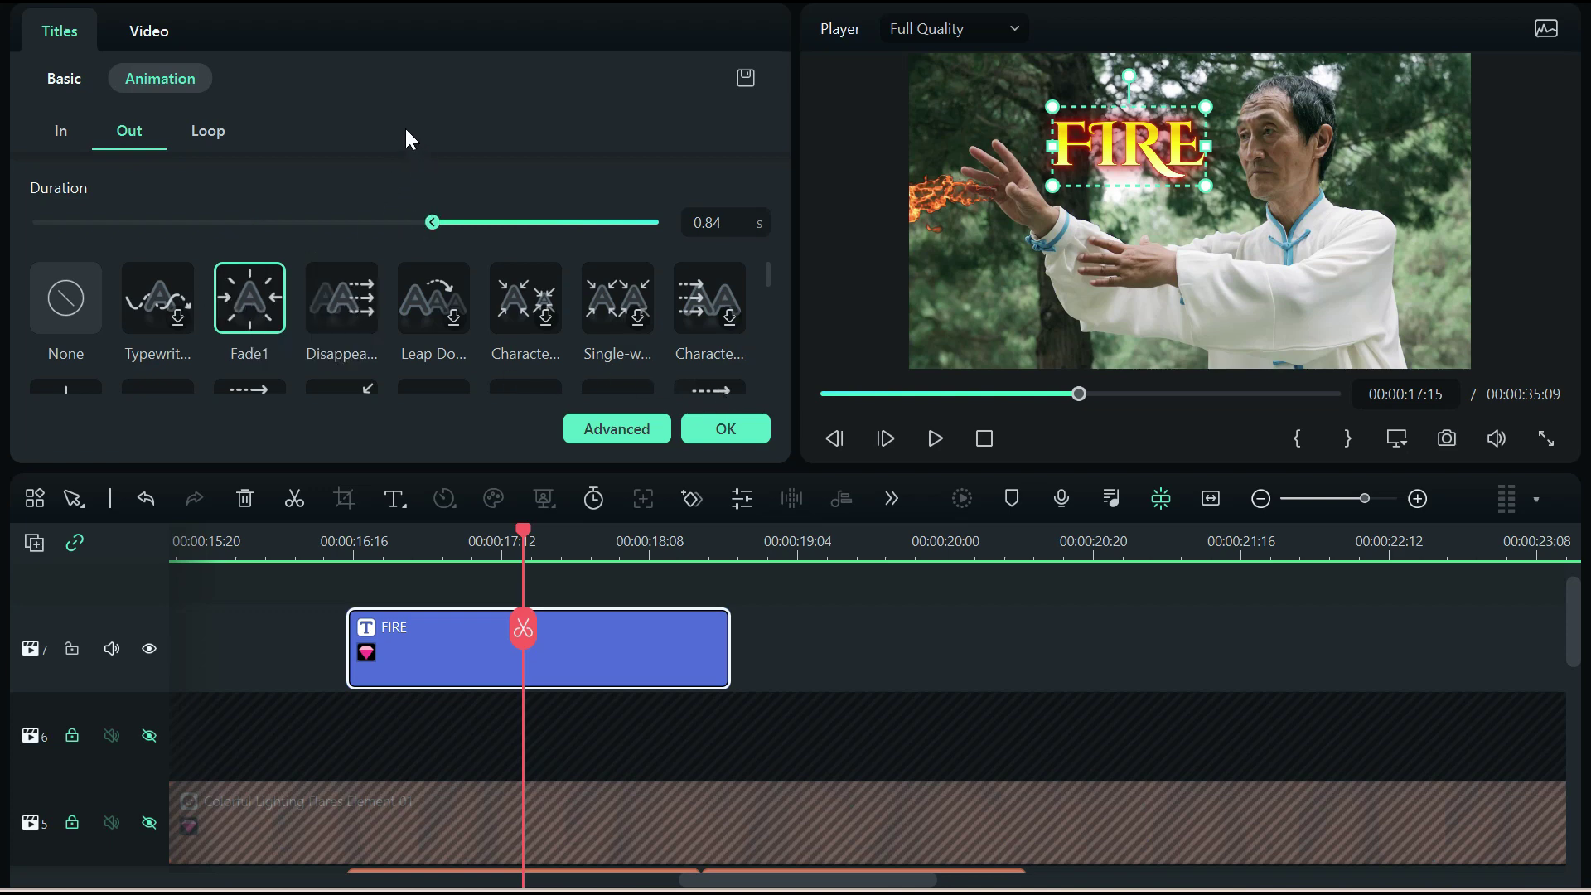
pyautogui.scroll(-2, 328, 271)
pyautogui.scroll(2, 334, 299)
pyautogui.click(726, 430)
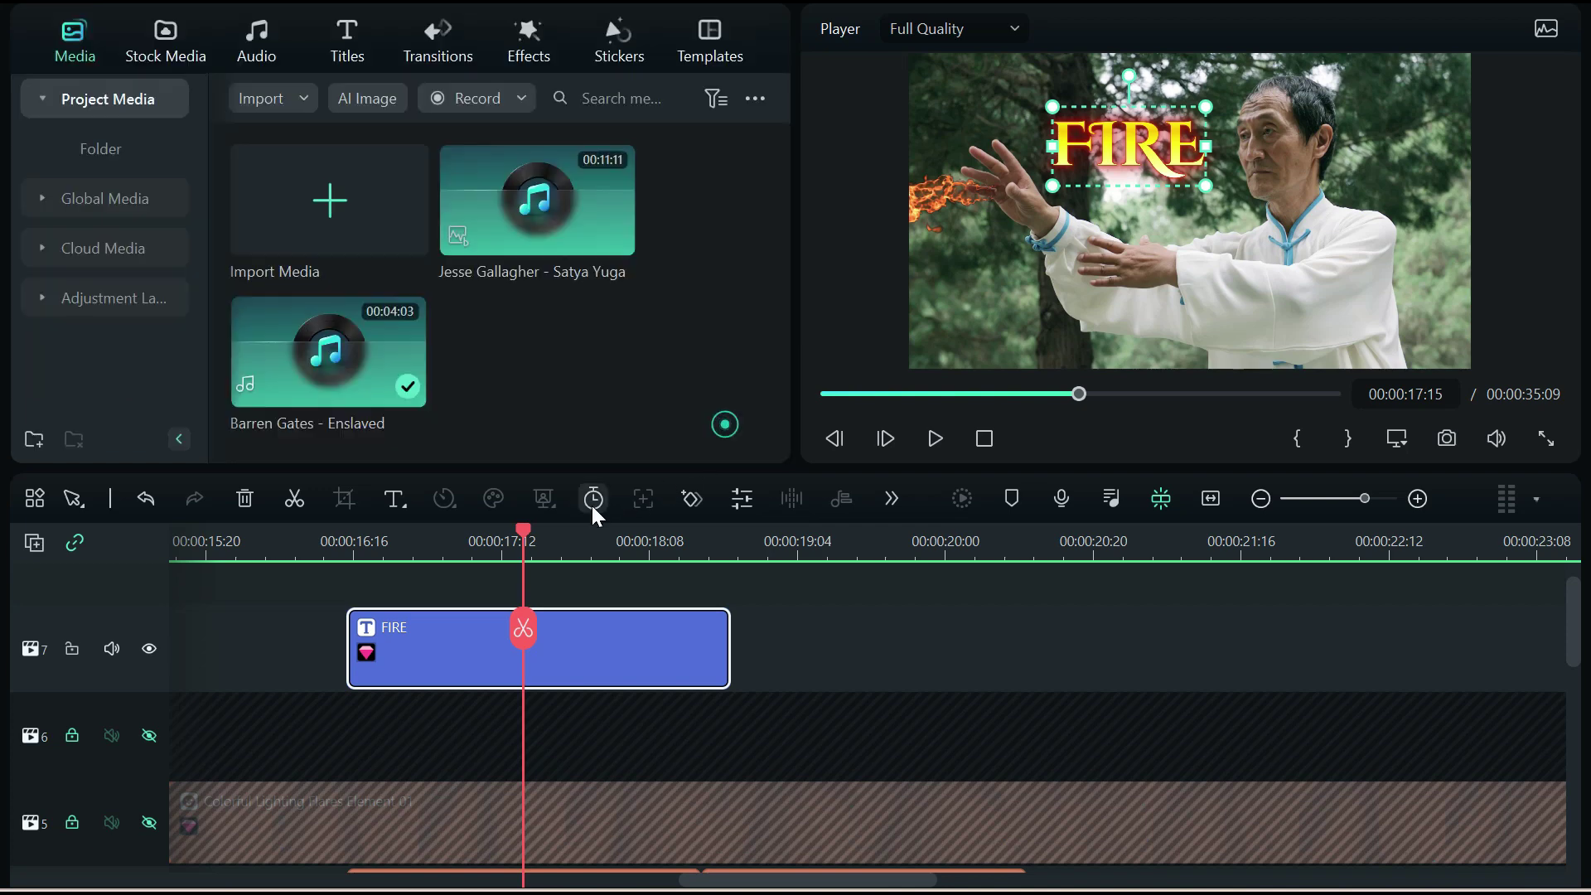
pyautogui.moveTo(524, 535); pyautogui.dragTo(746, 544)
pyautogui.scroll(-4, 885, 597)
# Zoom the timeline out, then show and unlock track 6 holding the Superheroes Cinematic lightning
pyautogui.scroll(-3, 883, 597)
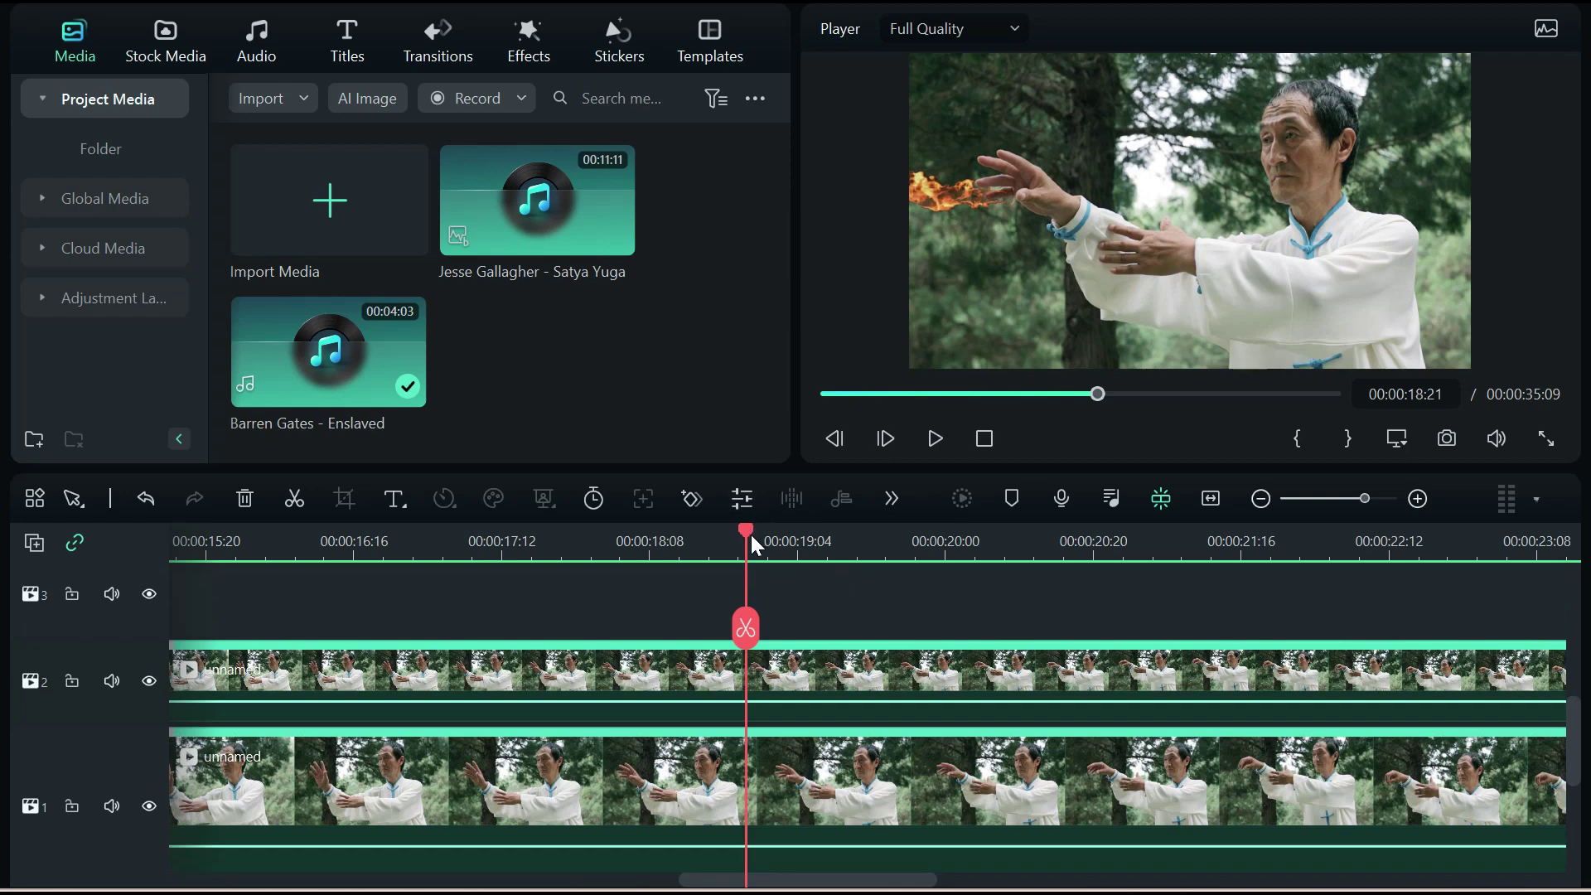
pyautogui.moveTo(749, 532); pyautogui.dragTo(885, 537)
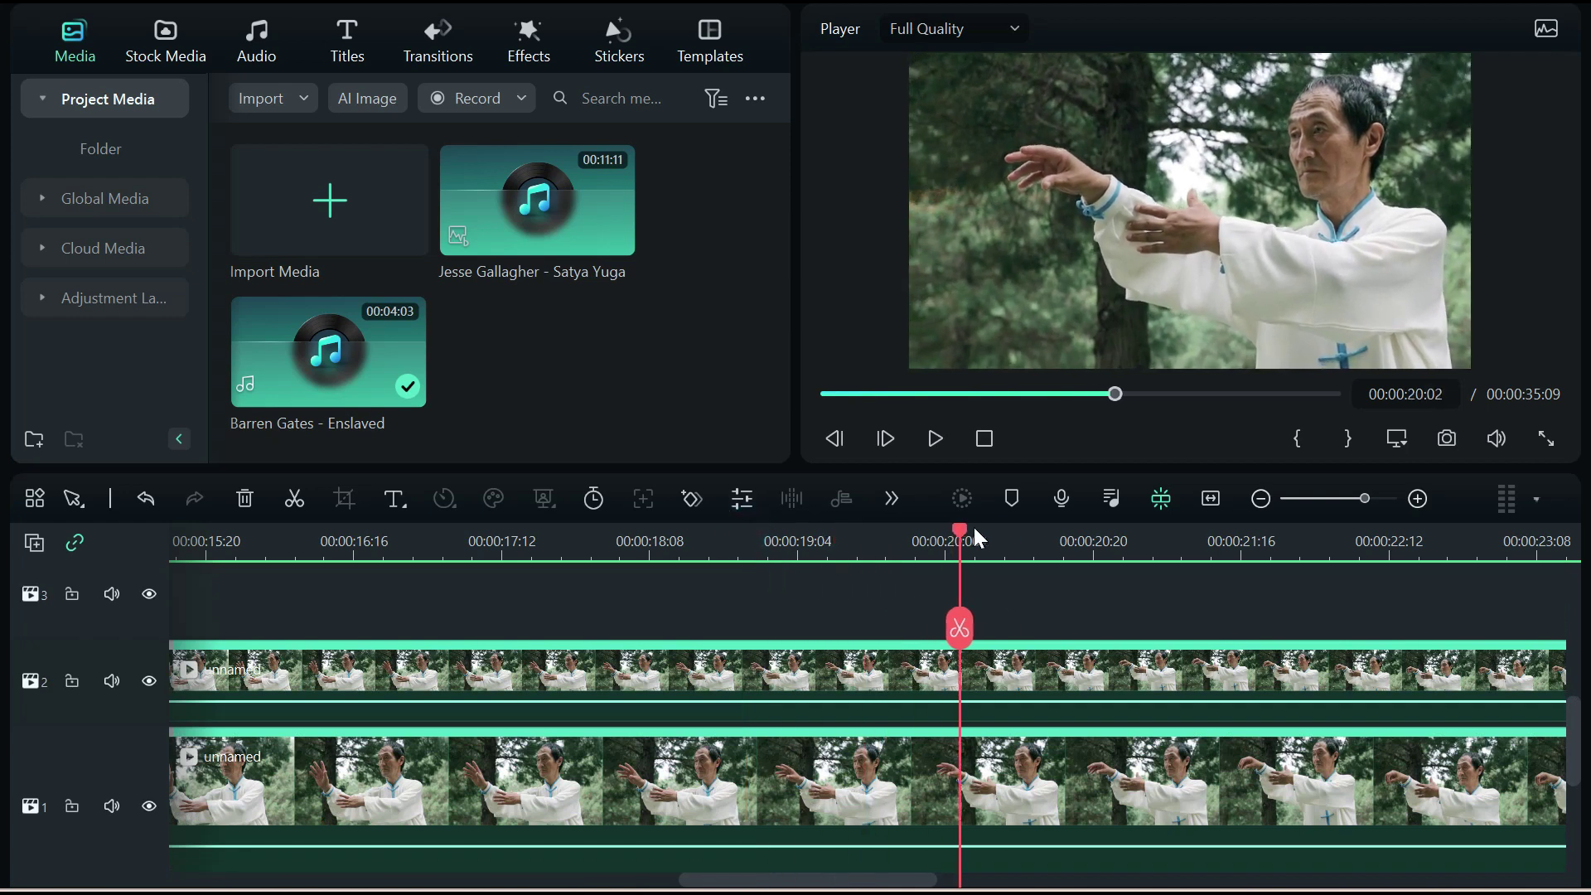
pyautogui.moveTo(986, 537); pyautogui.dragTo(1517, 532)
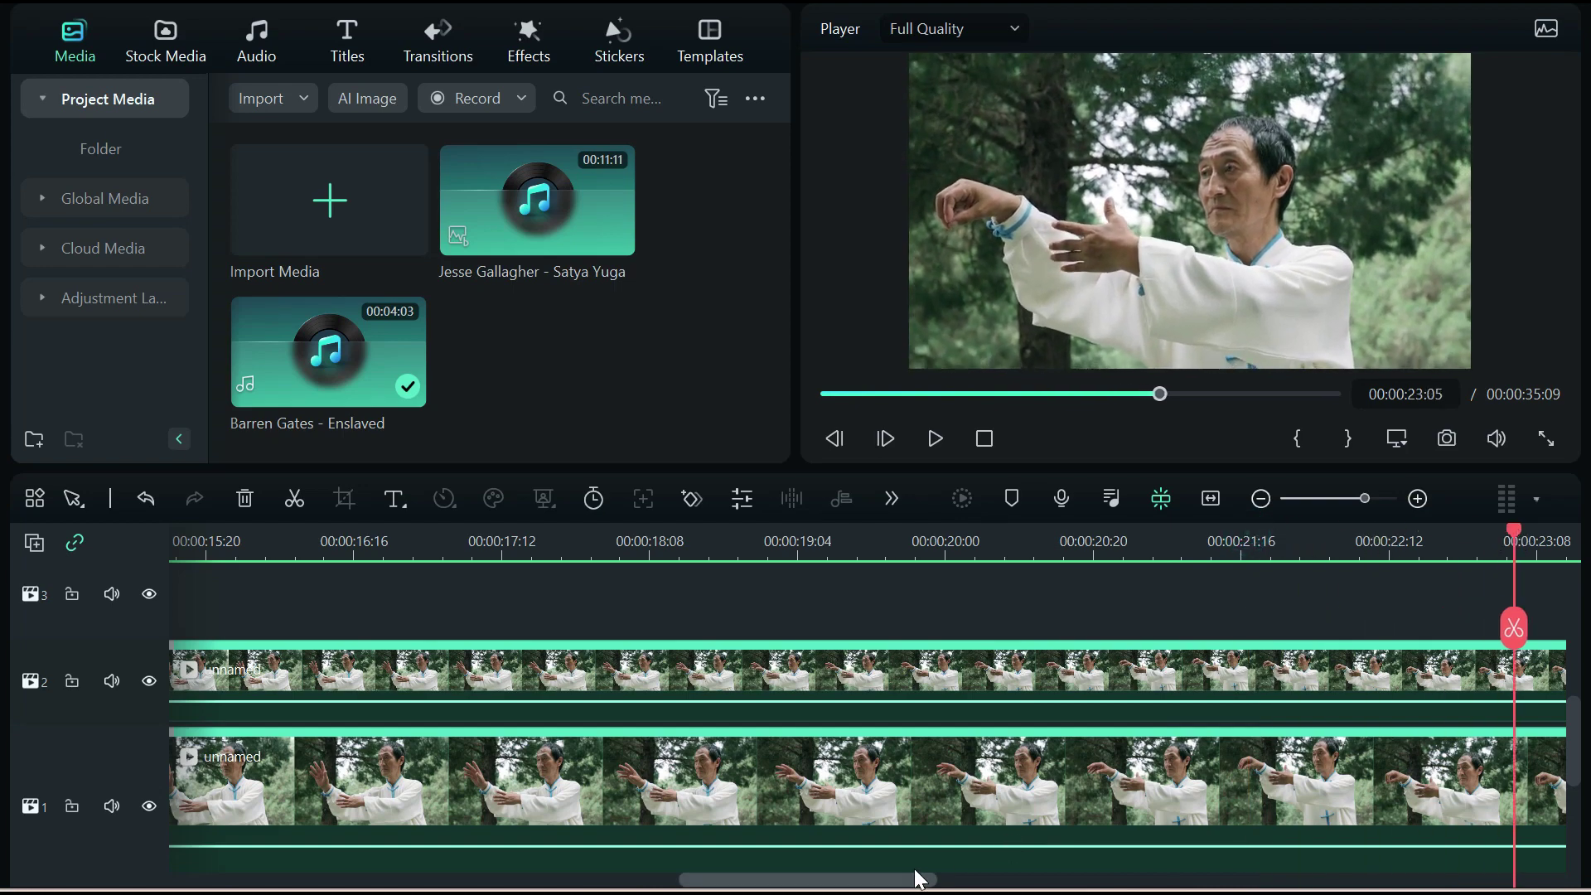
pyautogui.moveTo(895, 887); pyautogui.dragTo(1094, 879)
pyautogui.moveTo(1118, 552); pyautogui.dragTo(632, 611)
pyautogui.moveTo(414, 532); pyautogui.dragTo(622, 535)
pyautogui.scroll(3, 688, 597)
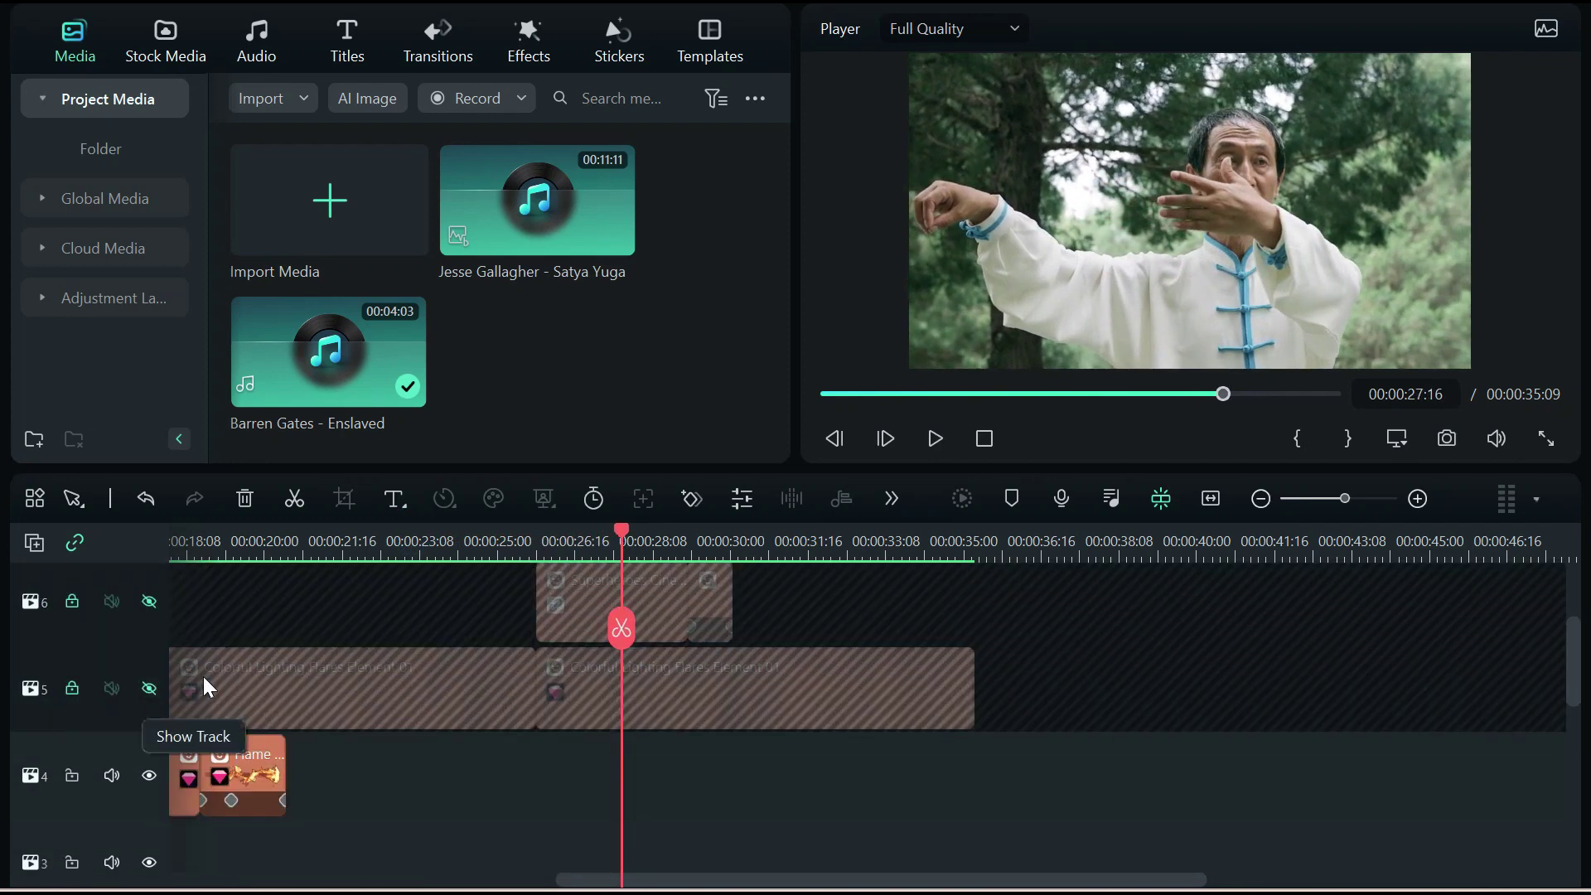
pyautogui.click(149, 602)
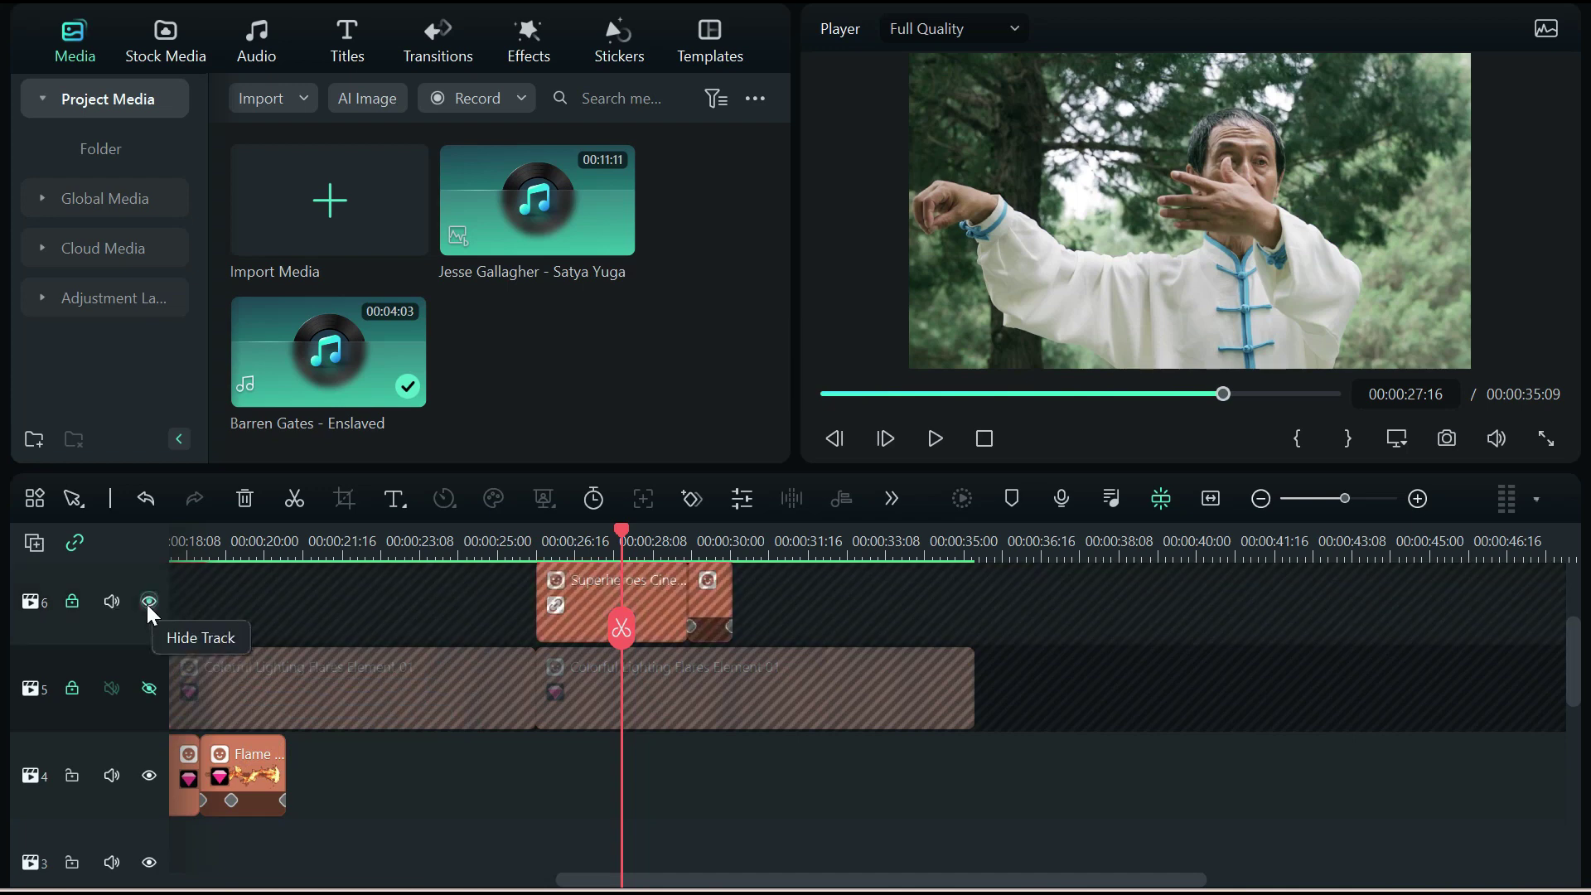
pyautogui.click(69, 602)
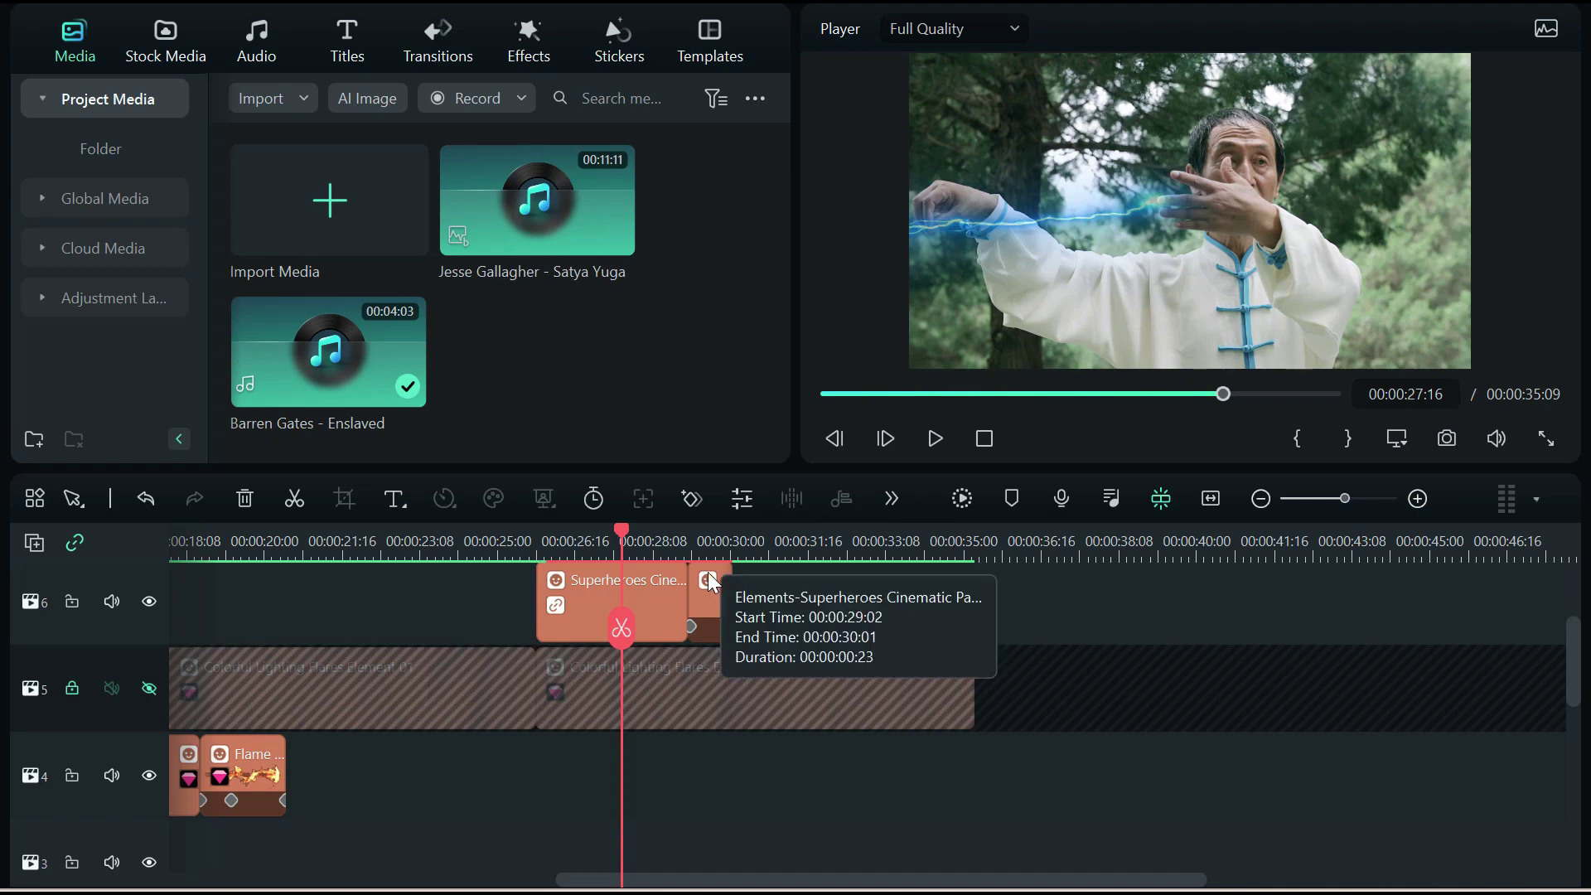
pyautogui.moveTo(623, 535); pyautogui.dragTo(699, 537)
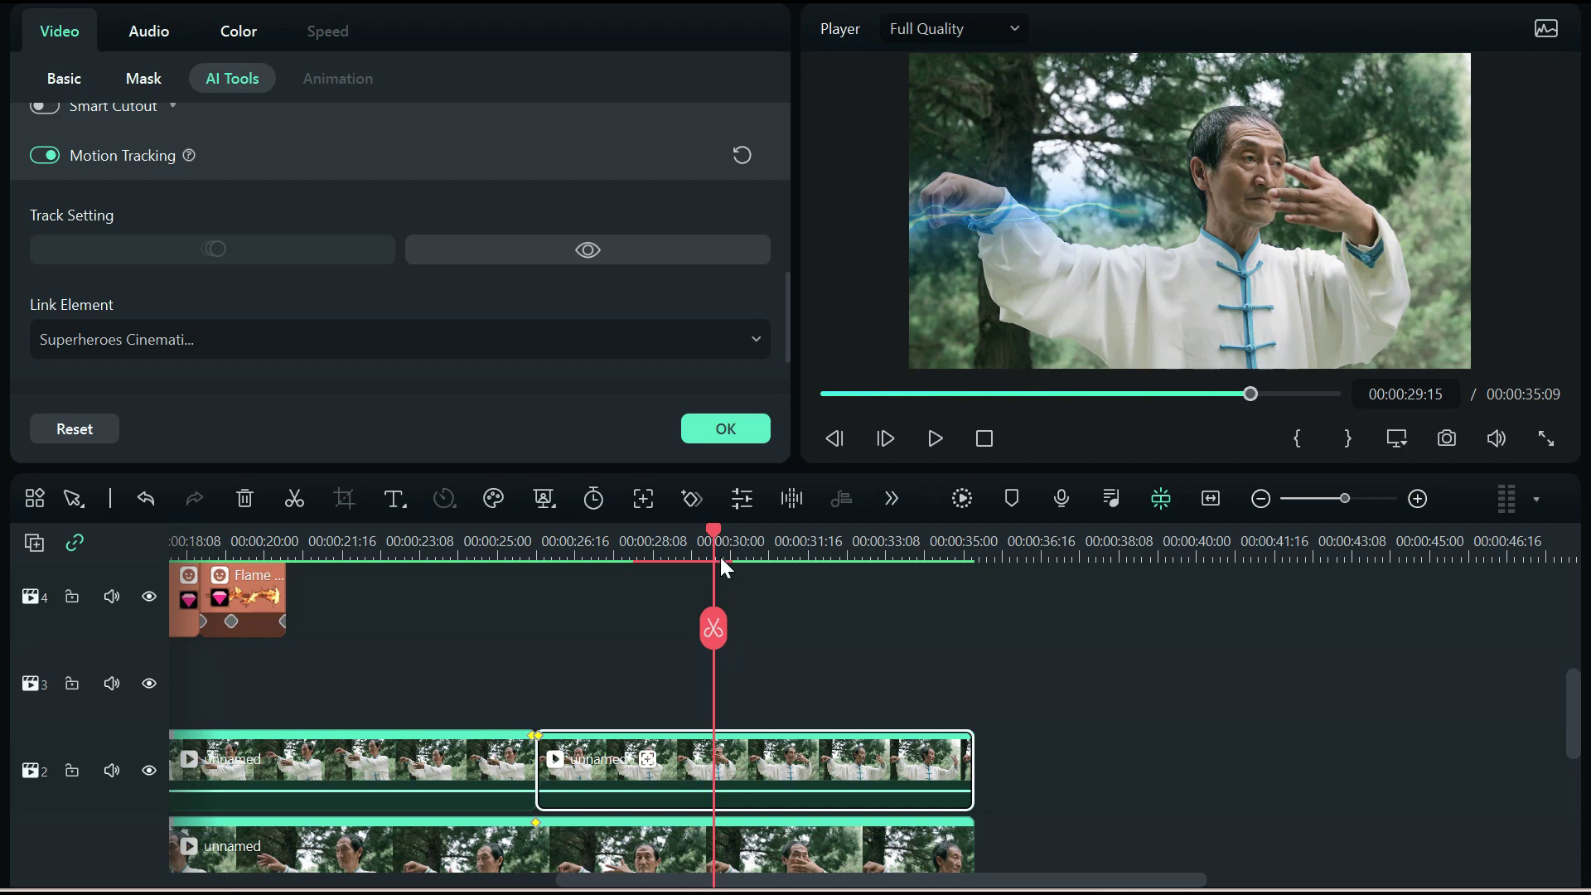
# Place the tracking box on the man's hand and track it so the lightning follows his arm
pyautogui.moveTo(712, 530); pyautogui.dragTo(560, 540)
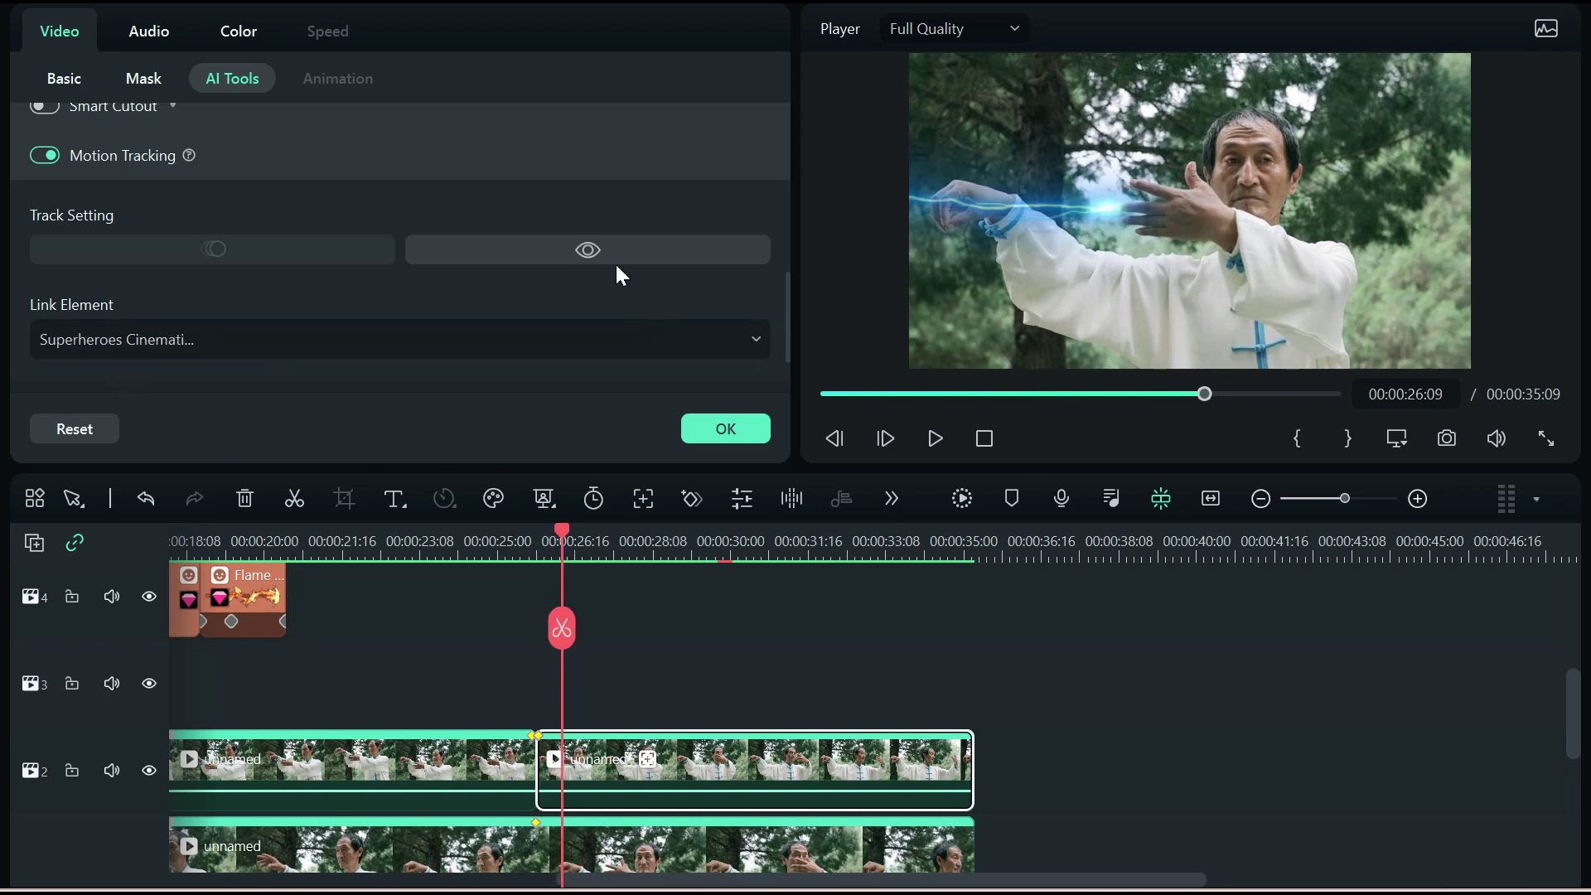
pyautogui.click(584, 251)
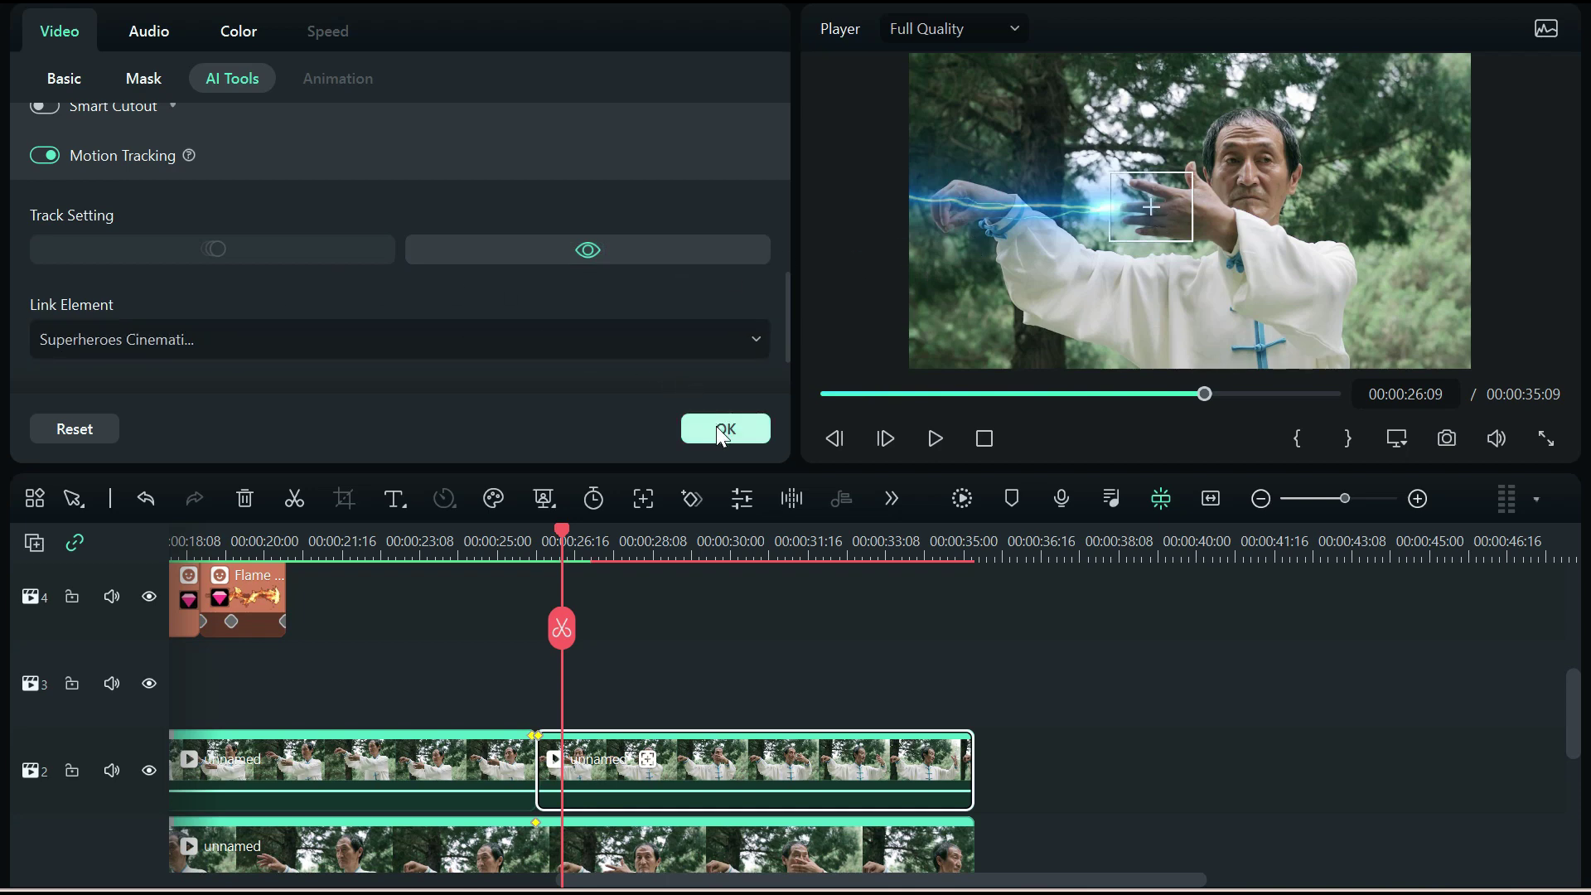
pyautogui.click(588, 249)
pyautogui.moveTo(561, 525); pyautogui.dragTo(649, 543)
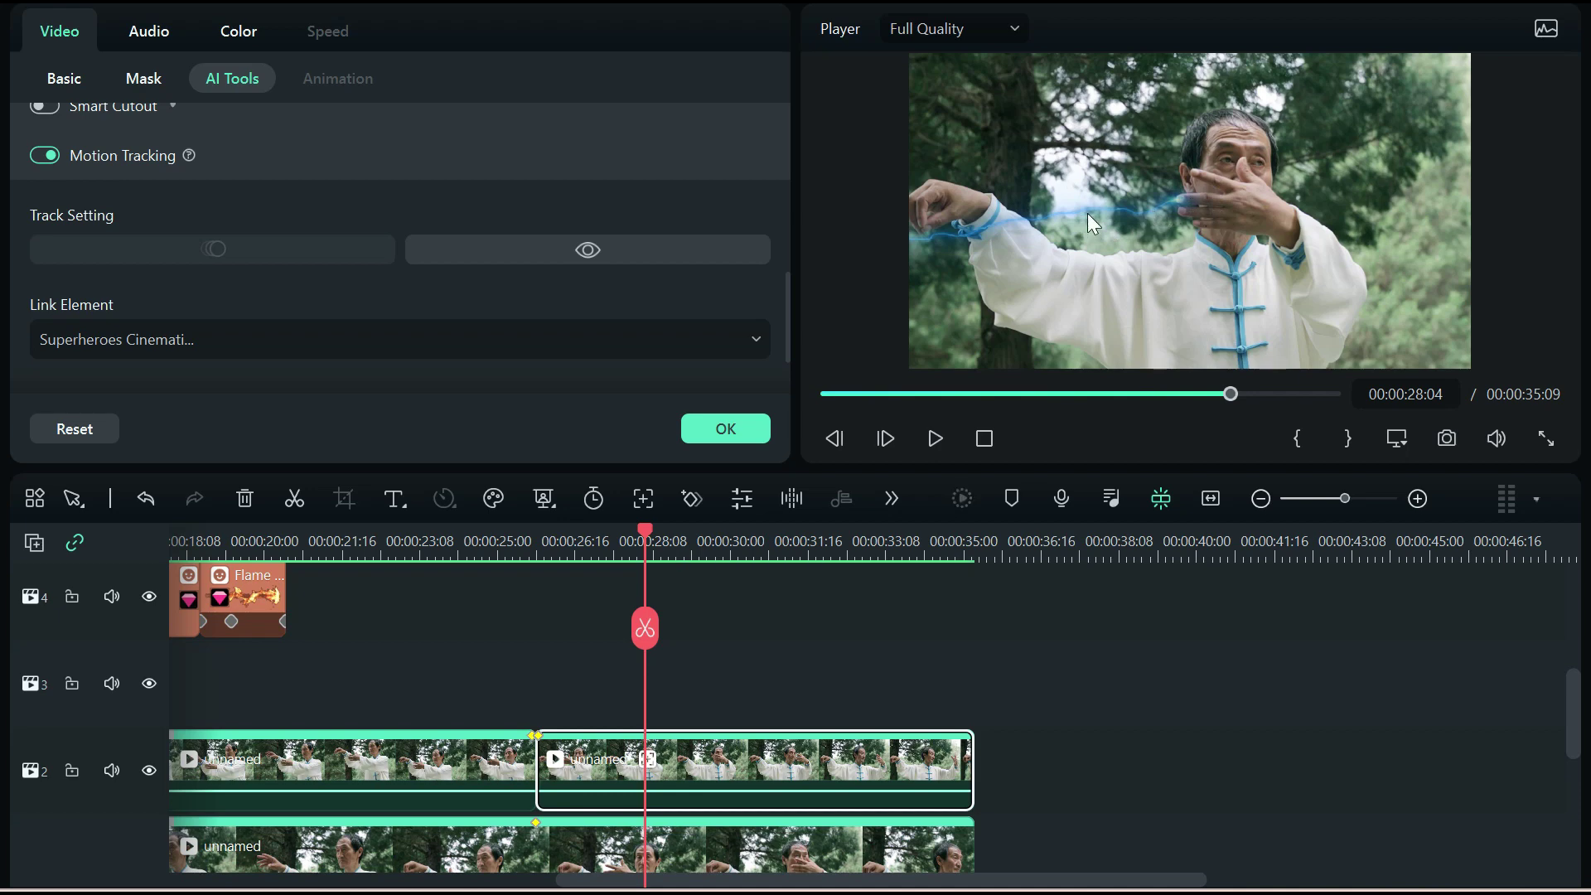
# Select the short final lightning piece and keyframe its opacity down to 0% by 00:00:30:02
pyautogui.click(1109, 210)
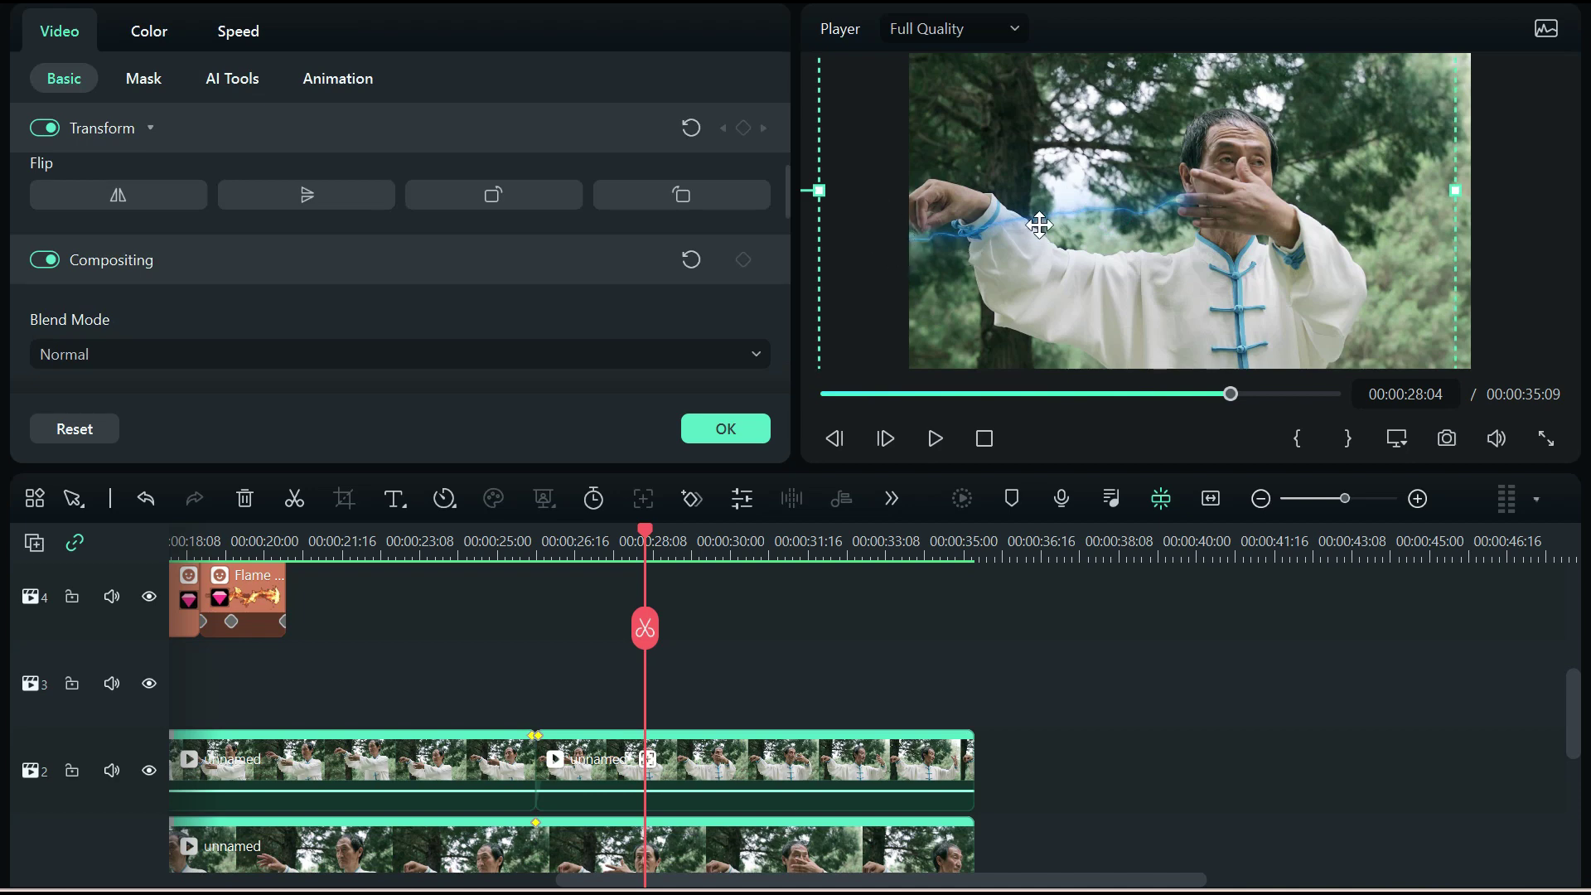
pyautogui.moveTo(645, 533); pyautogui.dragTo(705, 518)
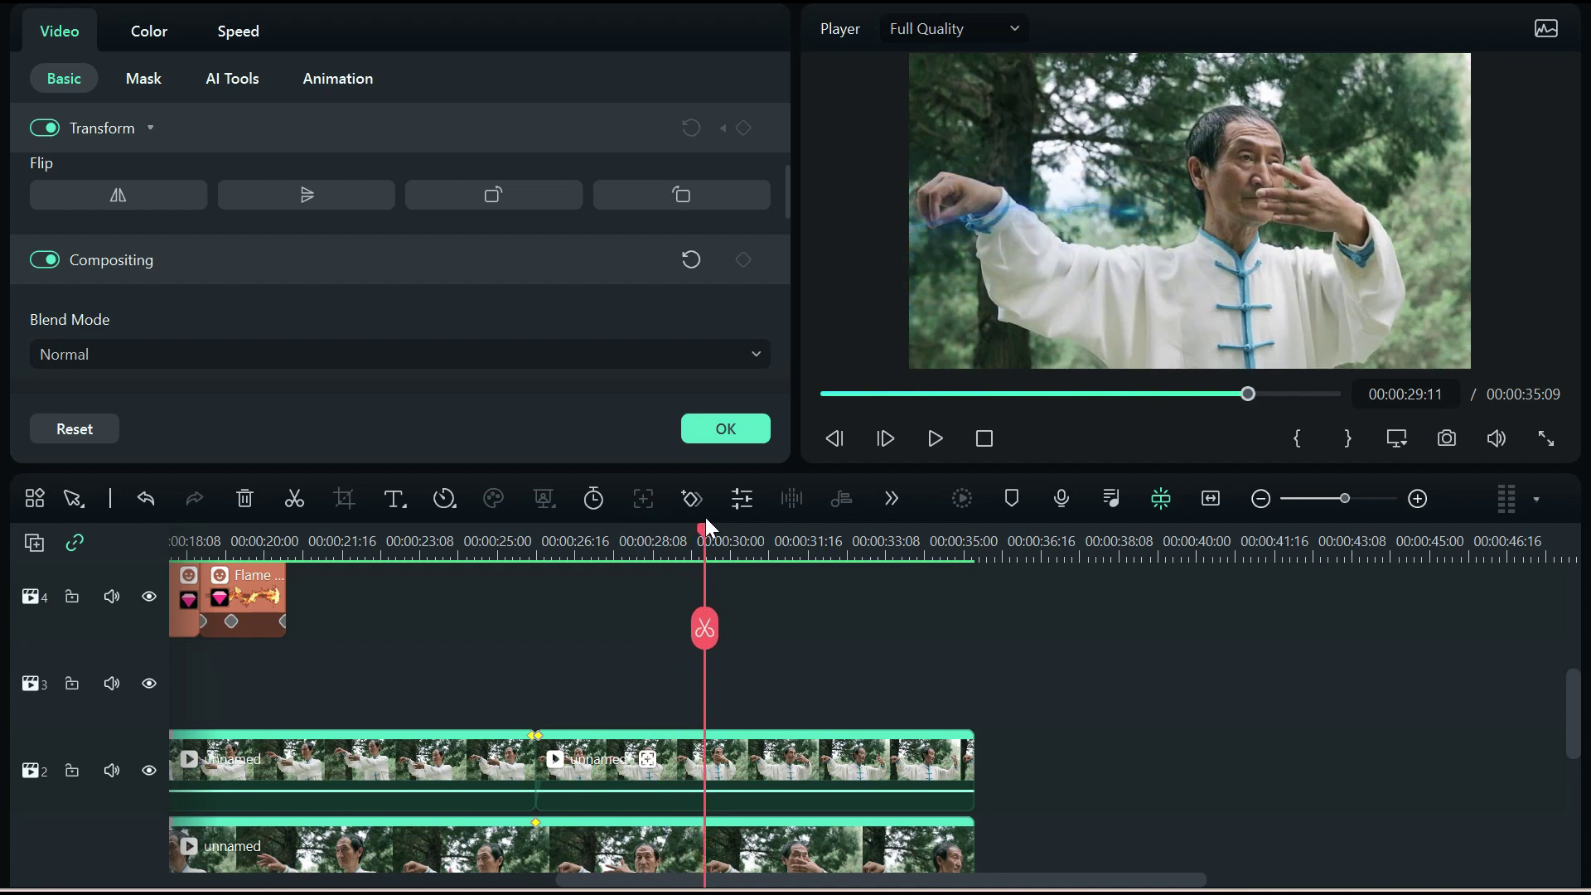
pyautogui.scroll(5, 795, 630)
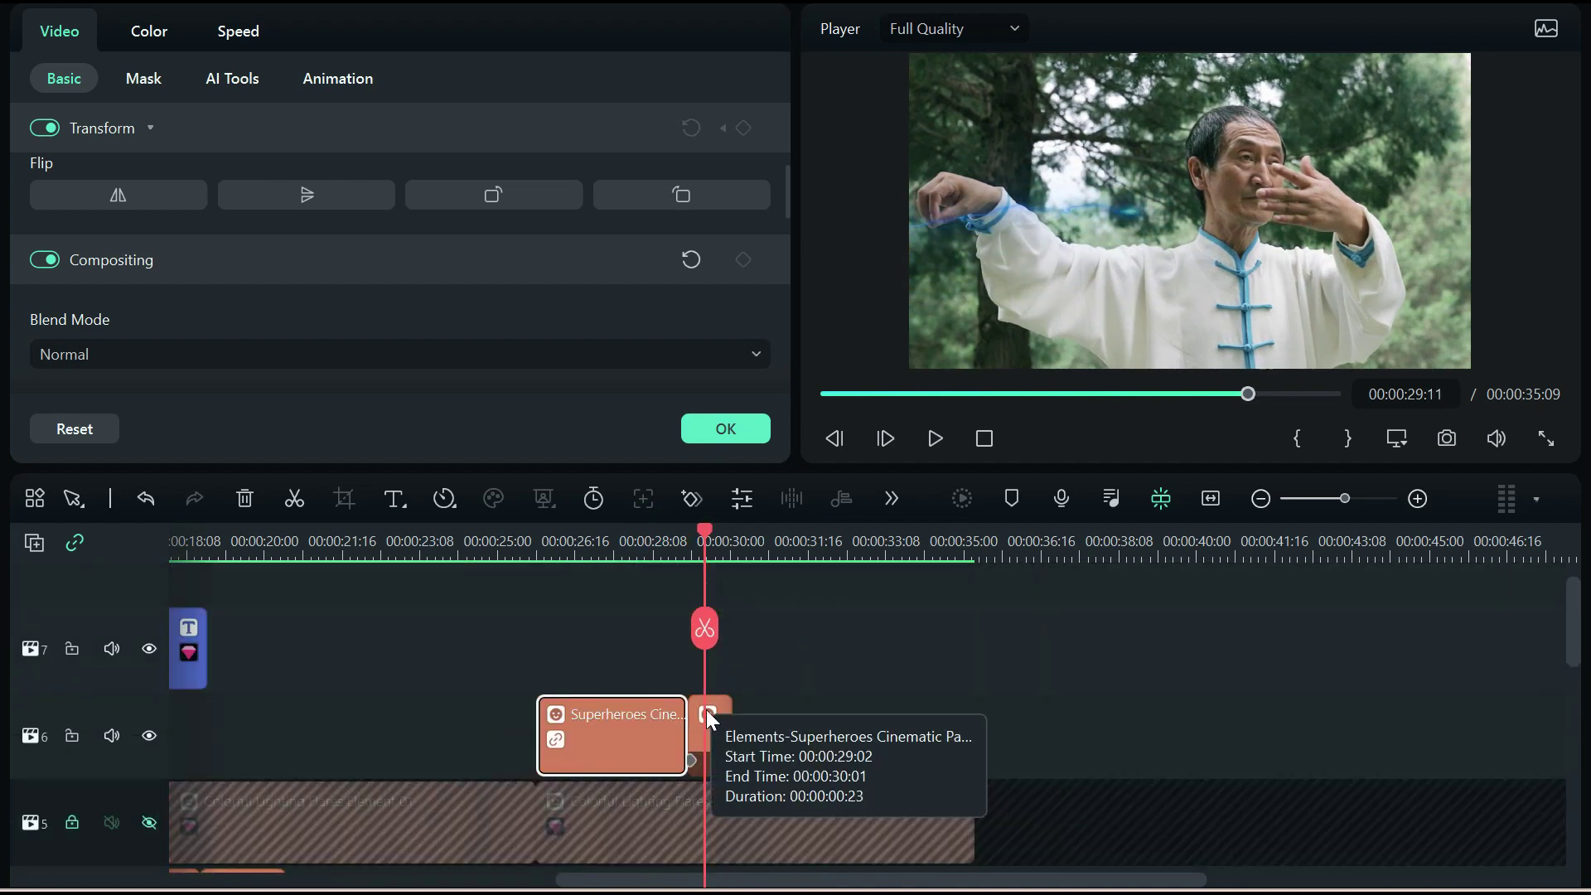
pyautogui.click(713, 724)
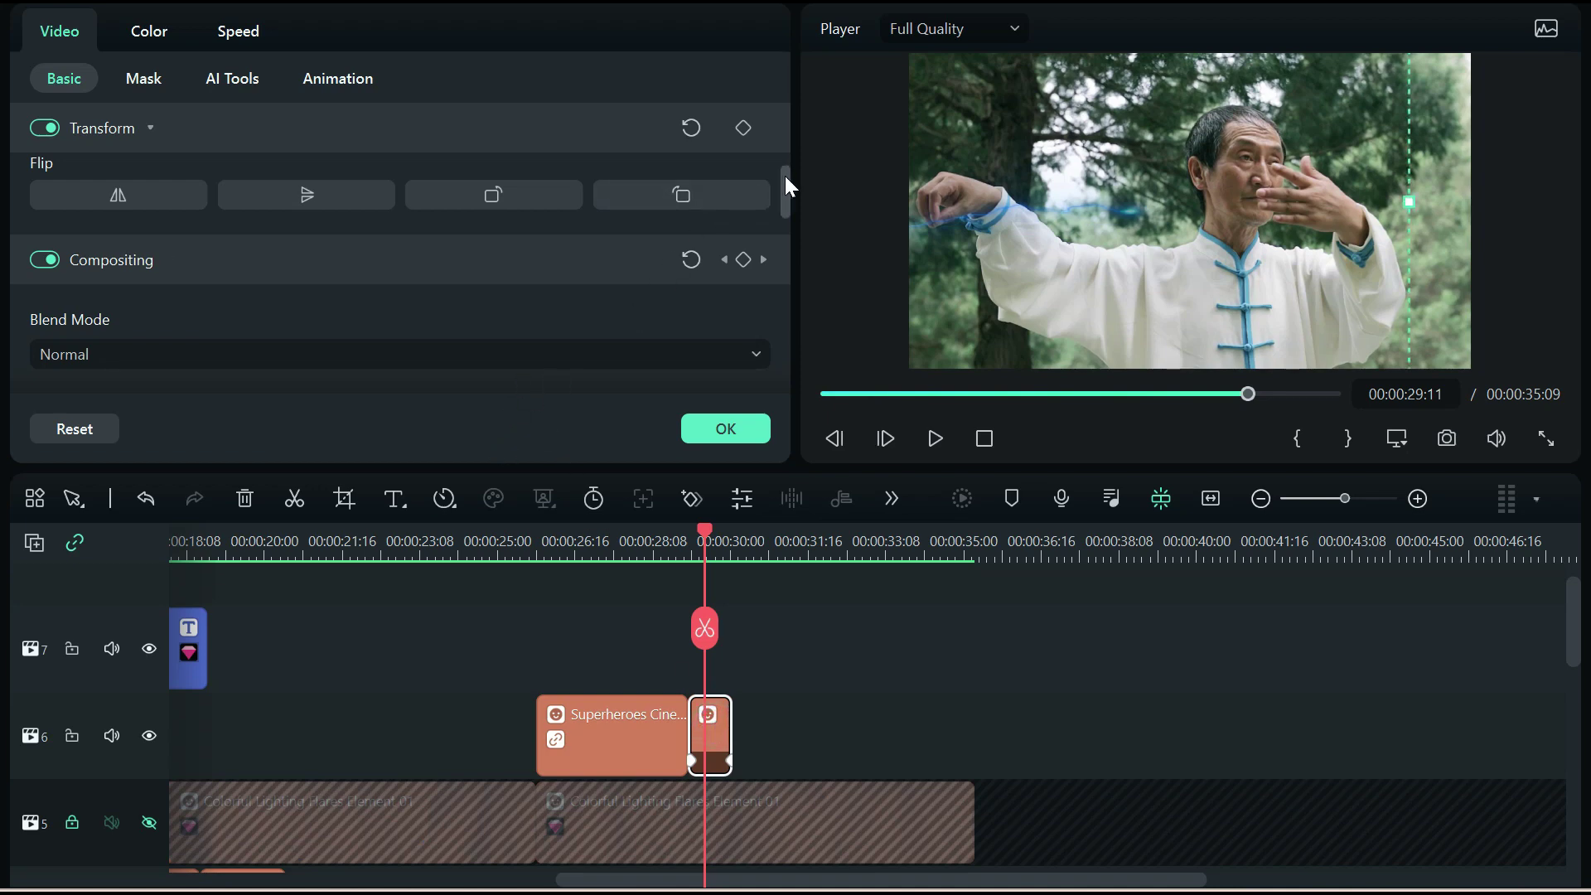
pyautogui.moveTo(788, 176); pyautogui.dragTo(796, 212)
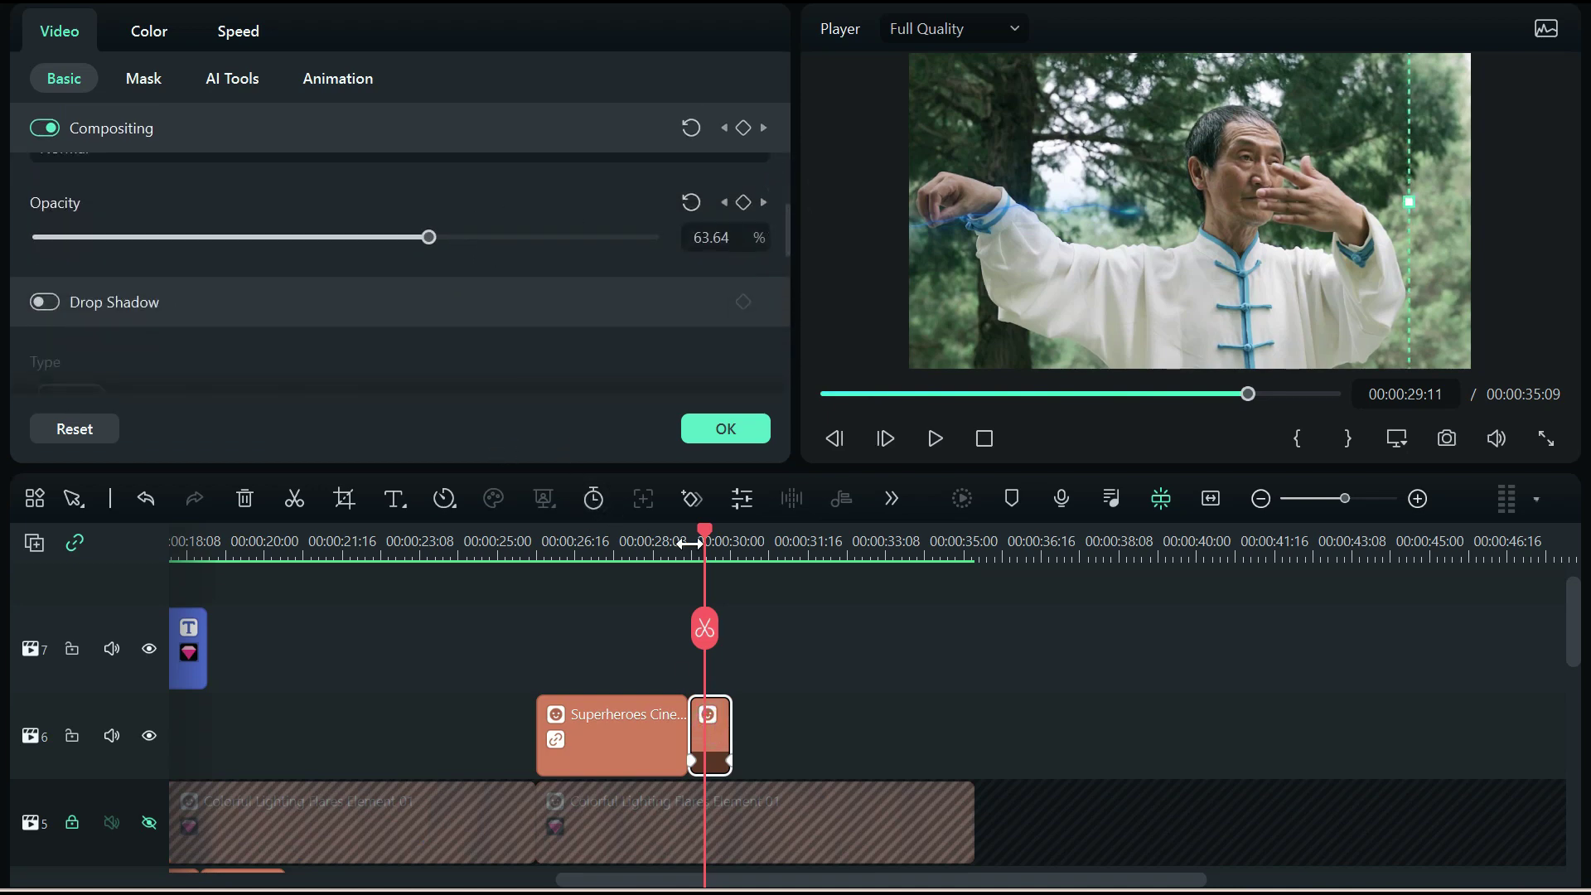
pyautogui.moveTo(705, 529); pyautogui.dragTo(734, 524)
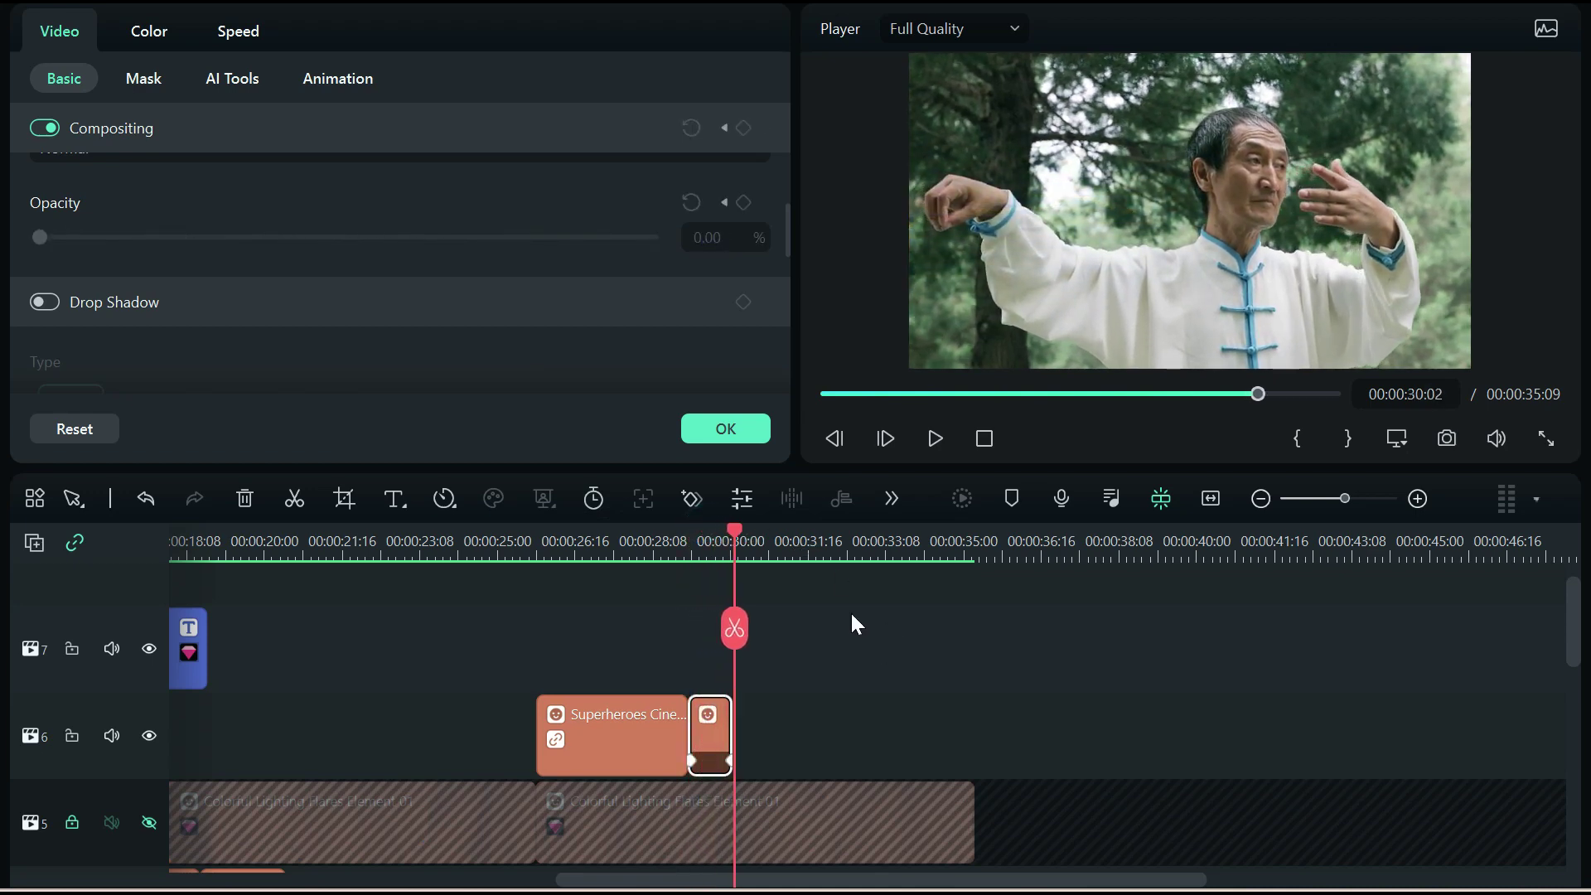
# Confirm the lightning fade-out and bring the audio tracks into view
pyautogui.click(727, 434)
pyautogui.scroll(-3, 903, 630)
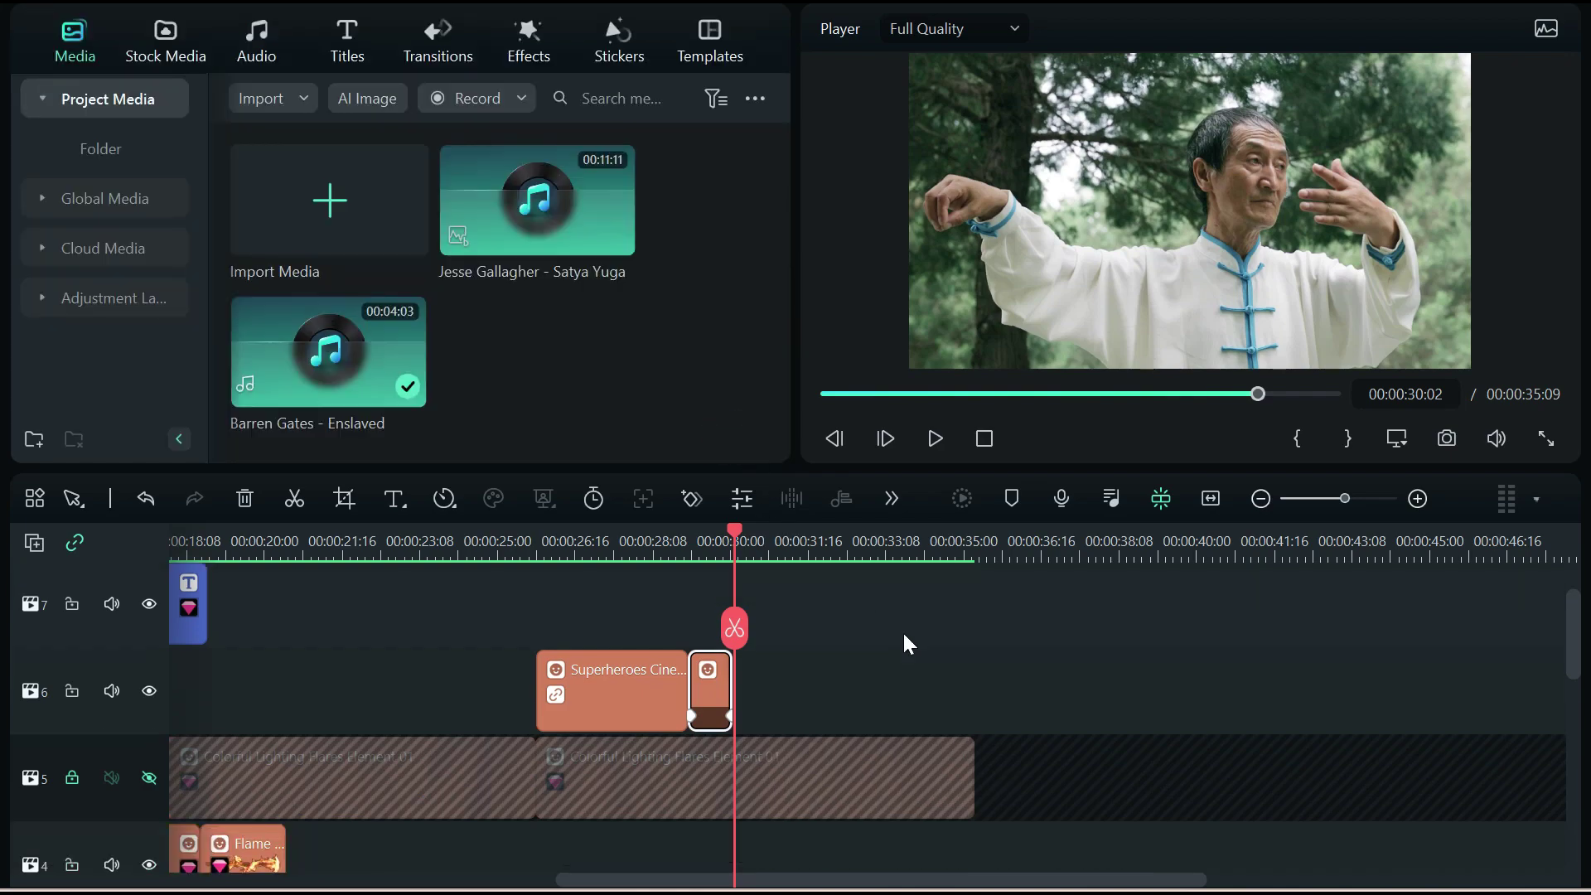
pyautogui.scroll(-6, 918, 644)
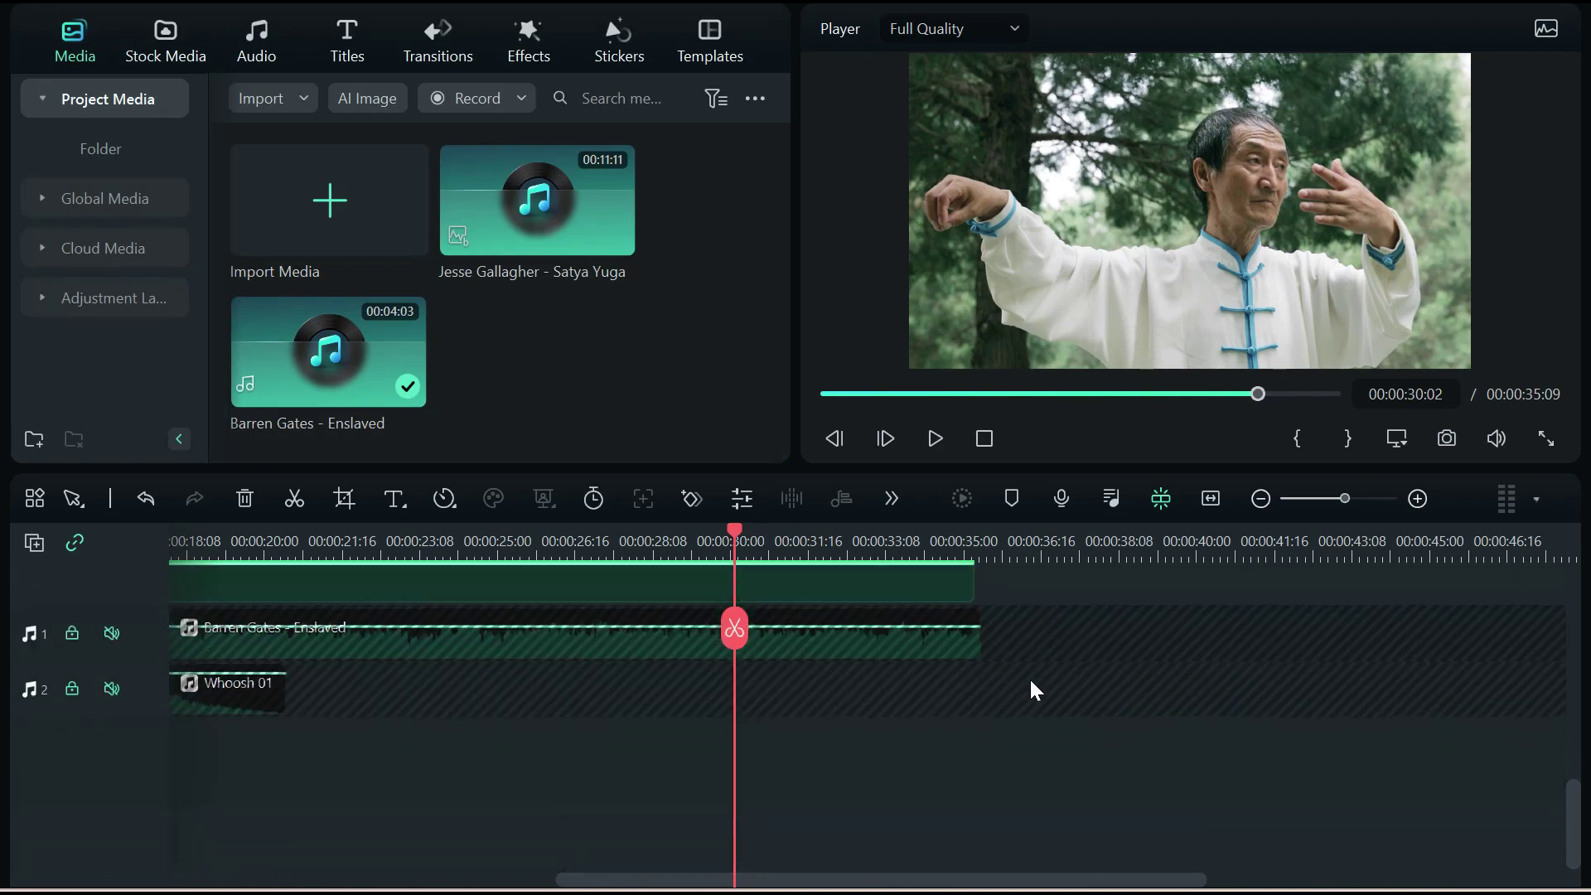
pyautogui.scroll(2, 485, 759)
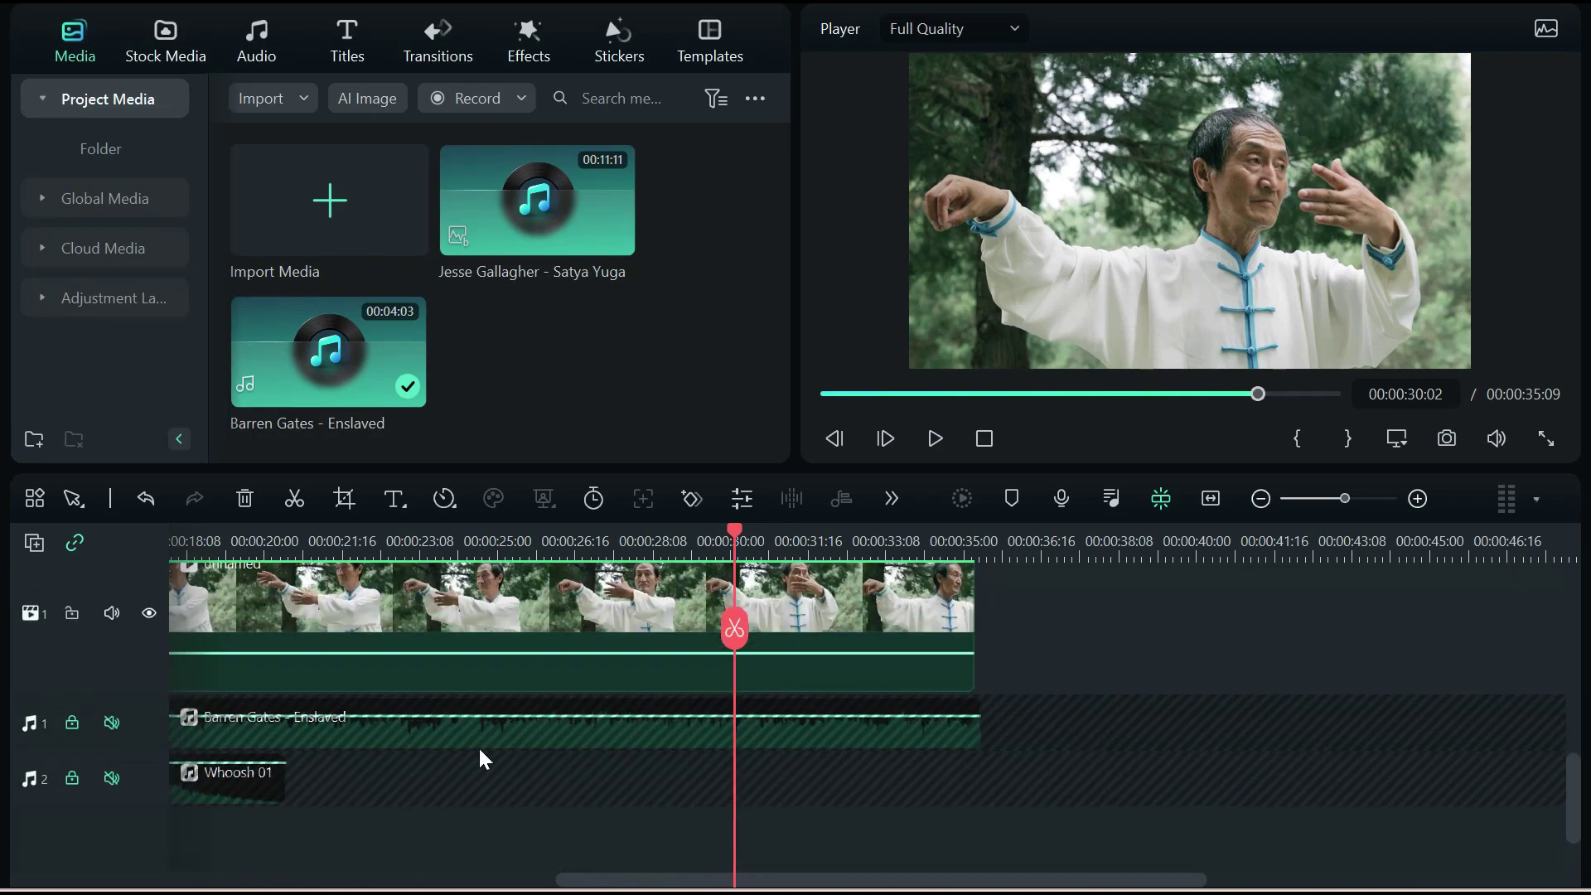
# Unmute and unlock the Barren Gates - Enslaved music track and the Whoosh 01 track
pyautogui.click(111, 725)
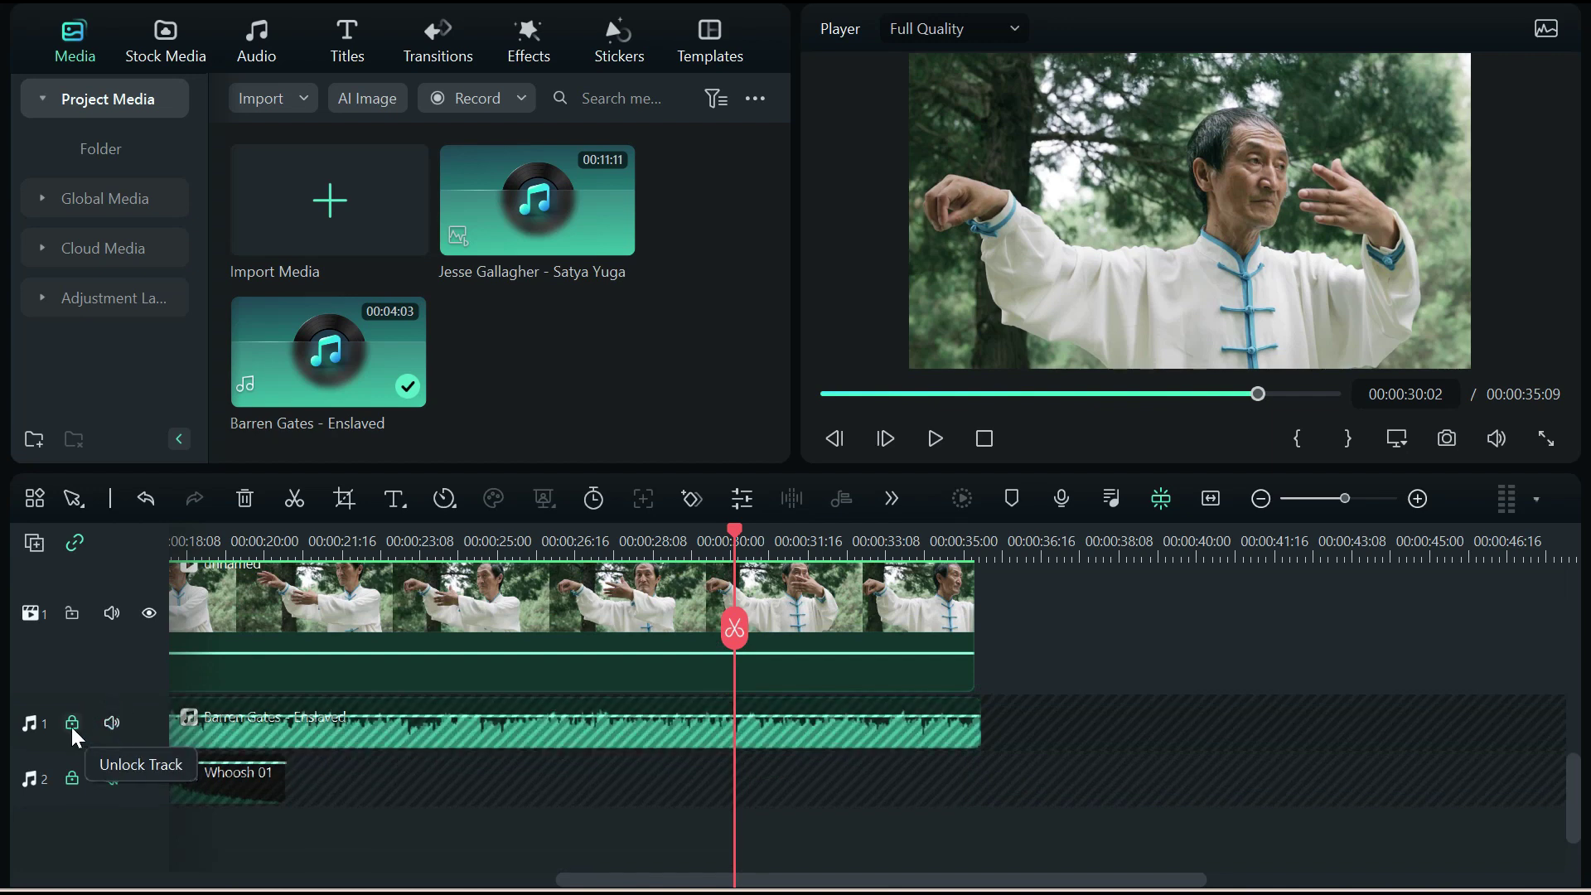
pyautogui.click(72, 723)
pyautogui.click(111, 775)
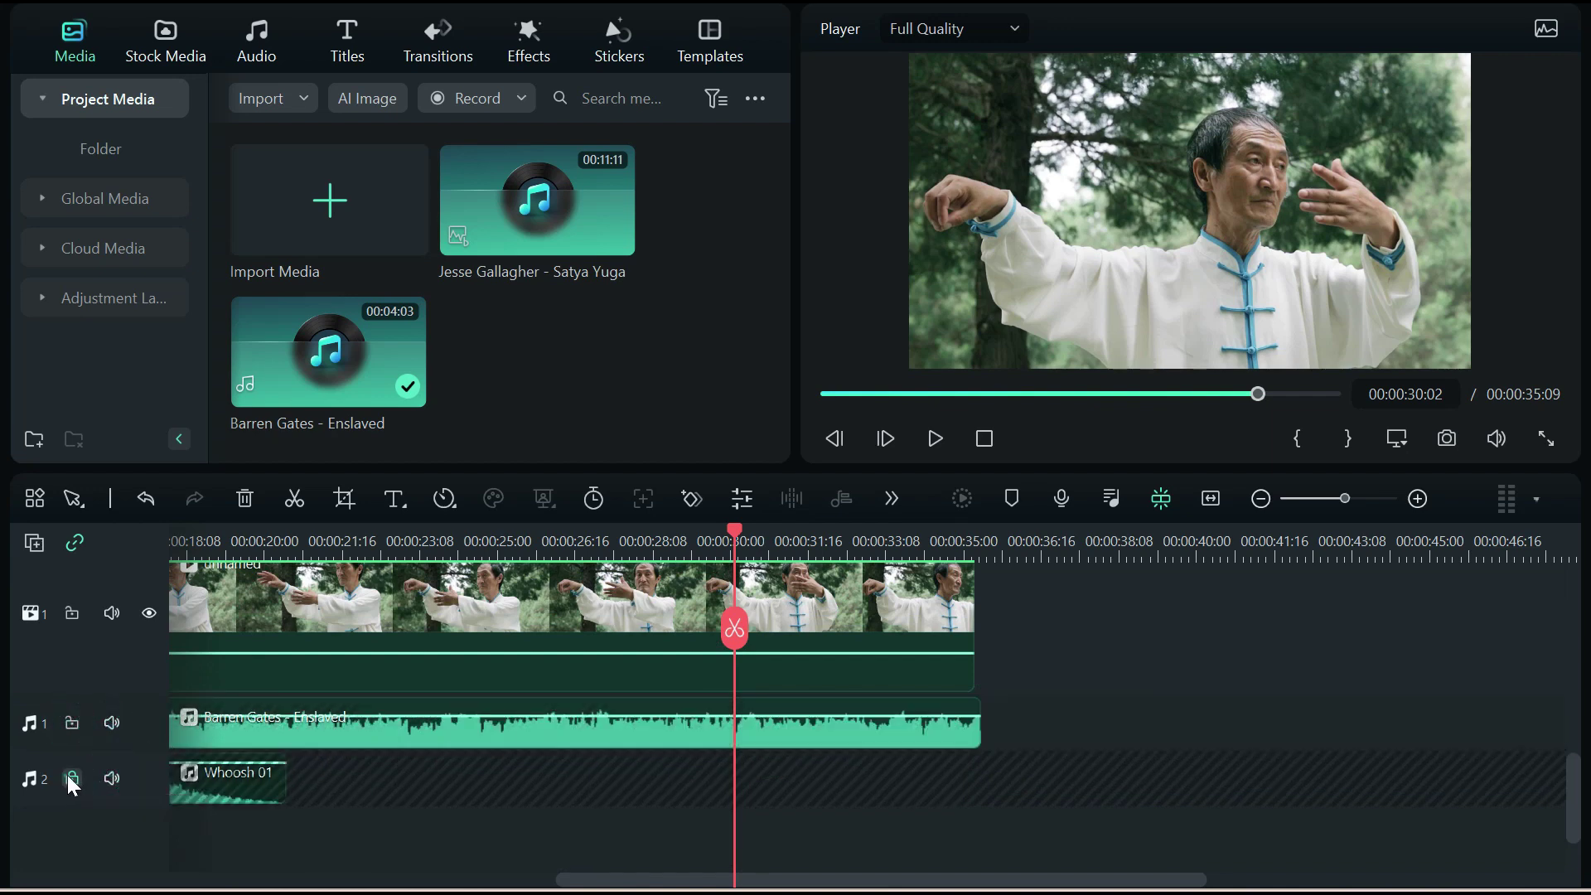
pyautogui.click(72, 776)
pyautogui.moveTo(851, 879); pyautogui.dragTo(597, 883)
pyautogui.scroll(5, 547, 811)
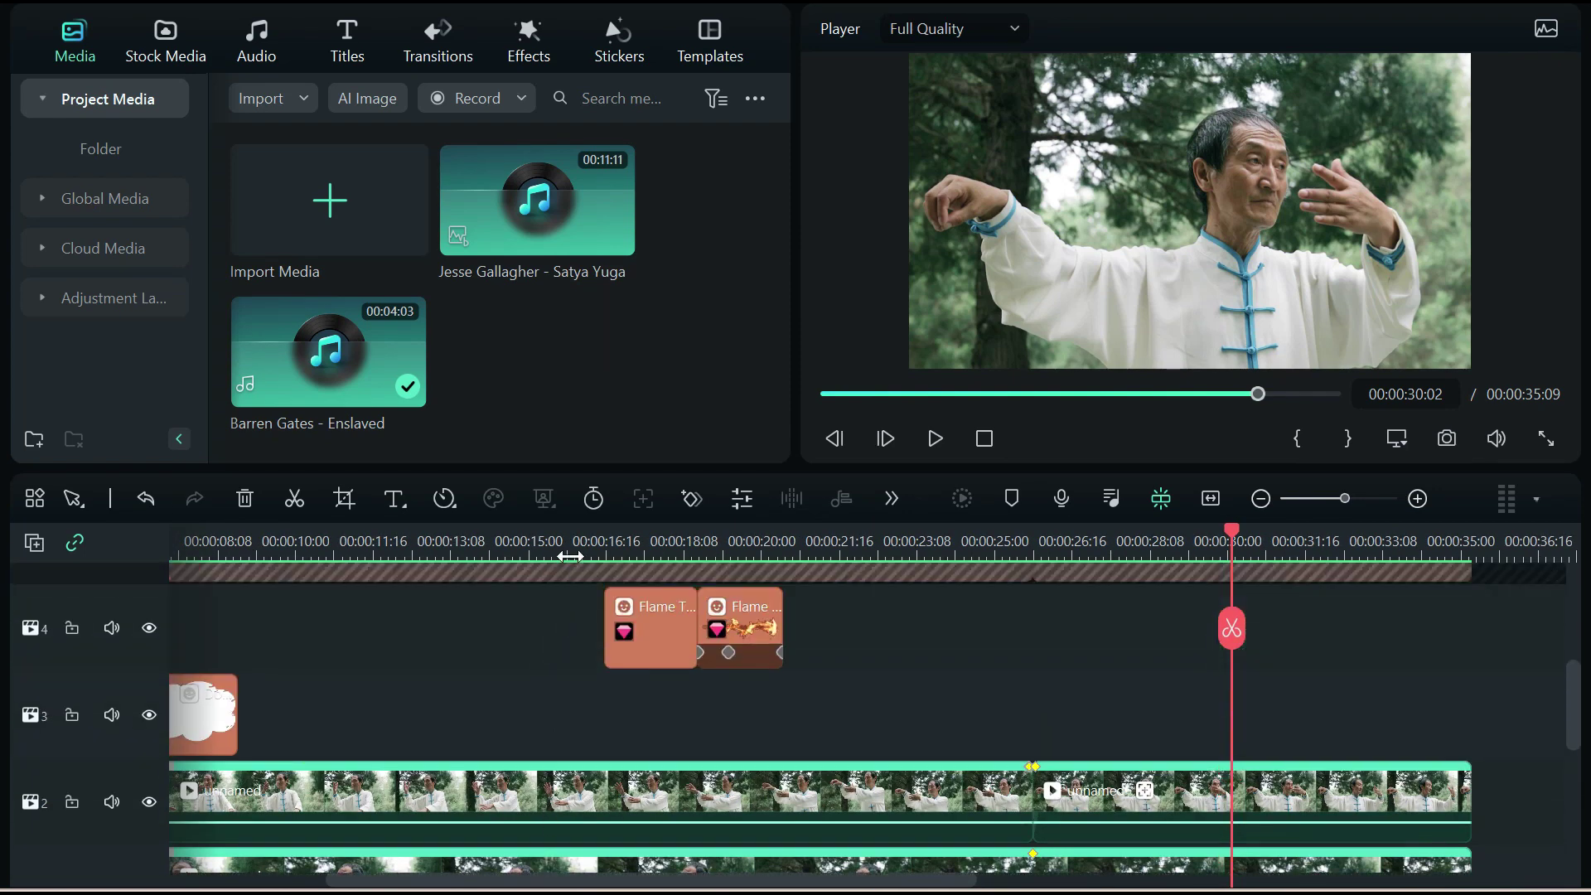
pyautogui.click(579, 550)
pyautogui.scroll(-5, 945, 686)
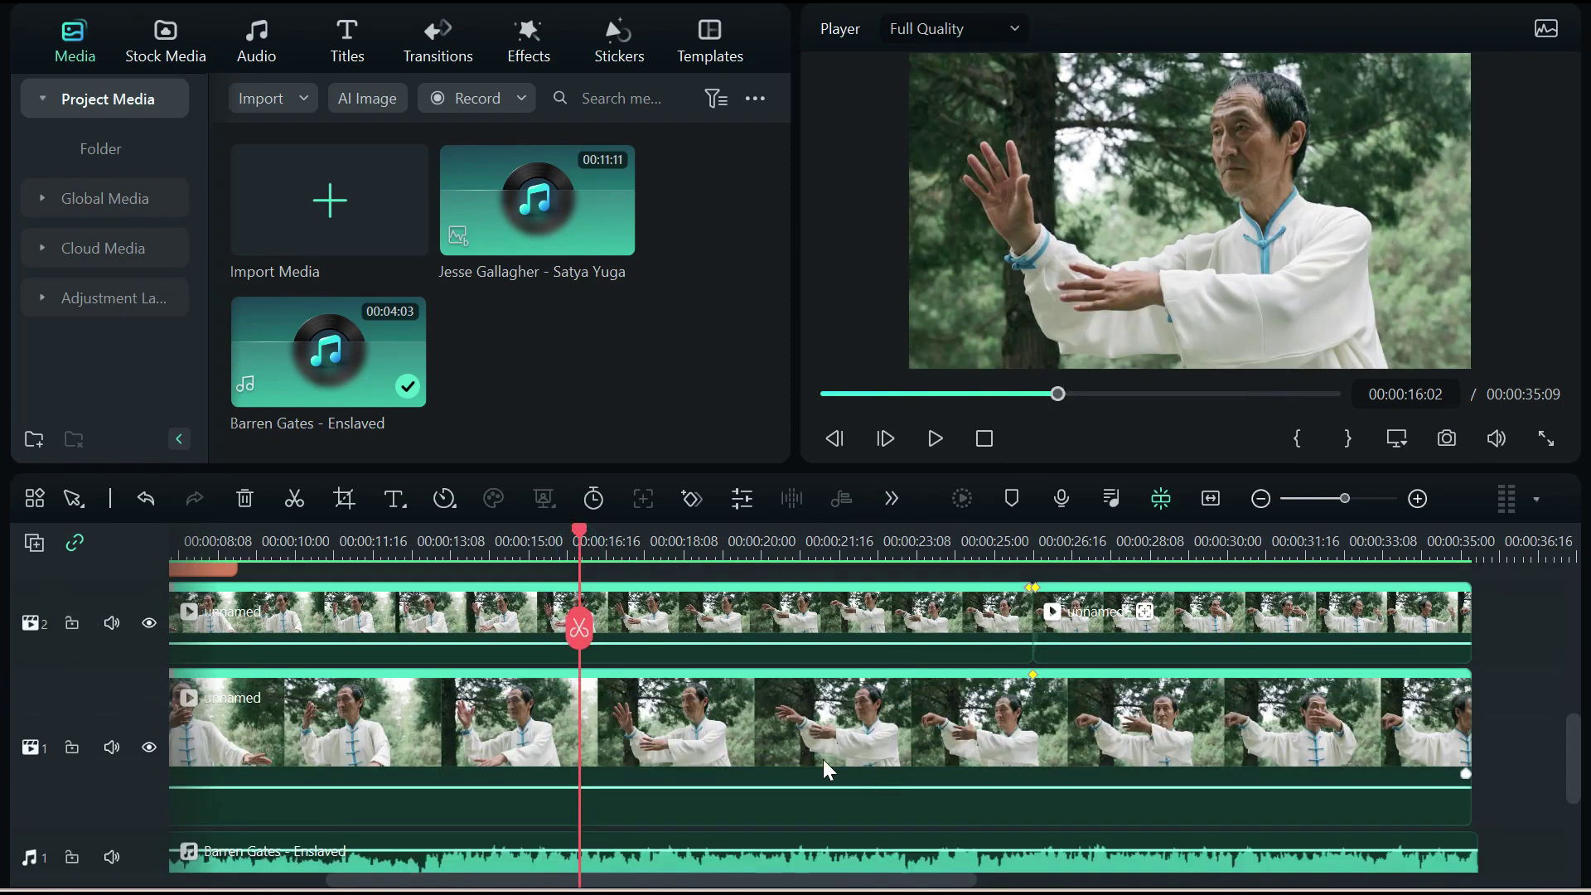
pyautogui.scroll(3, 825, 772)
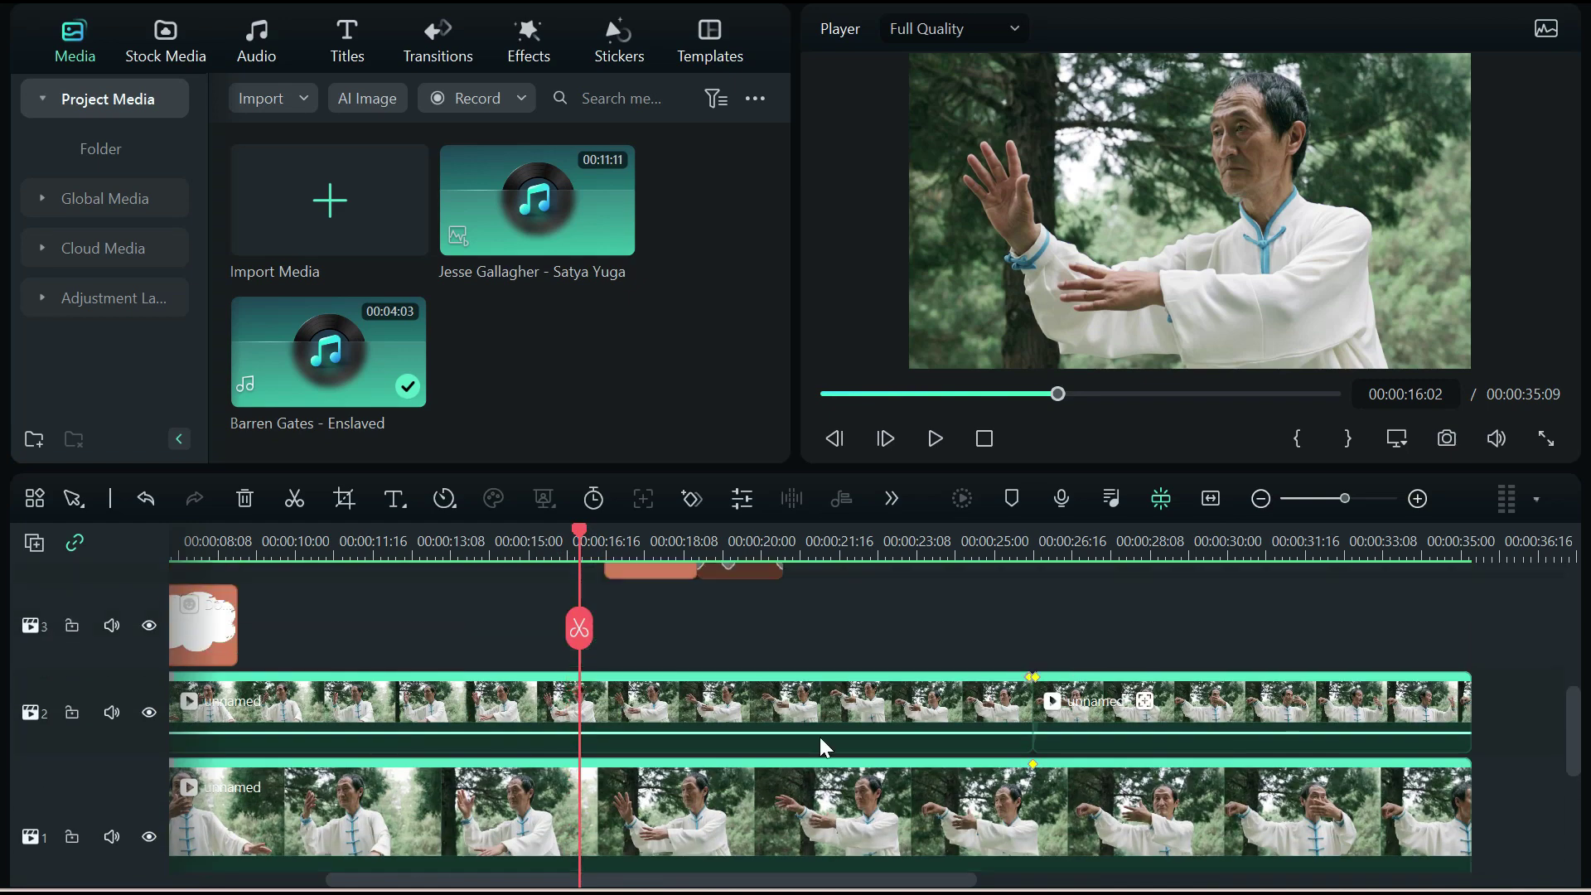
pyautogui.click(935, 440)
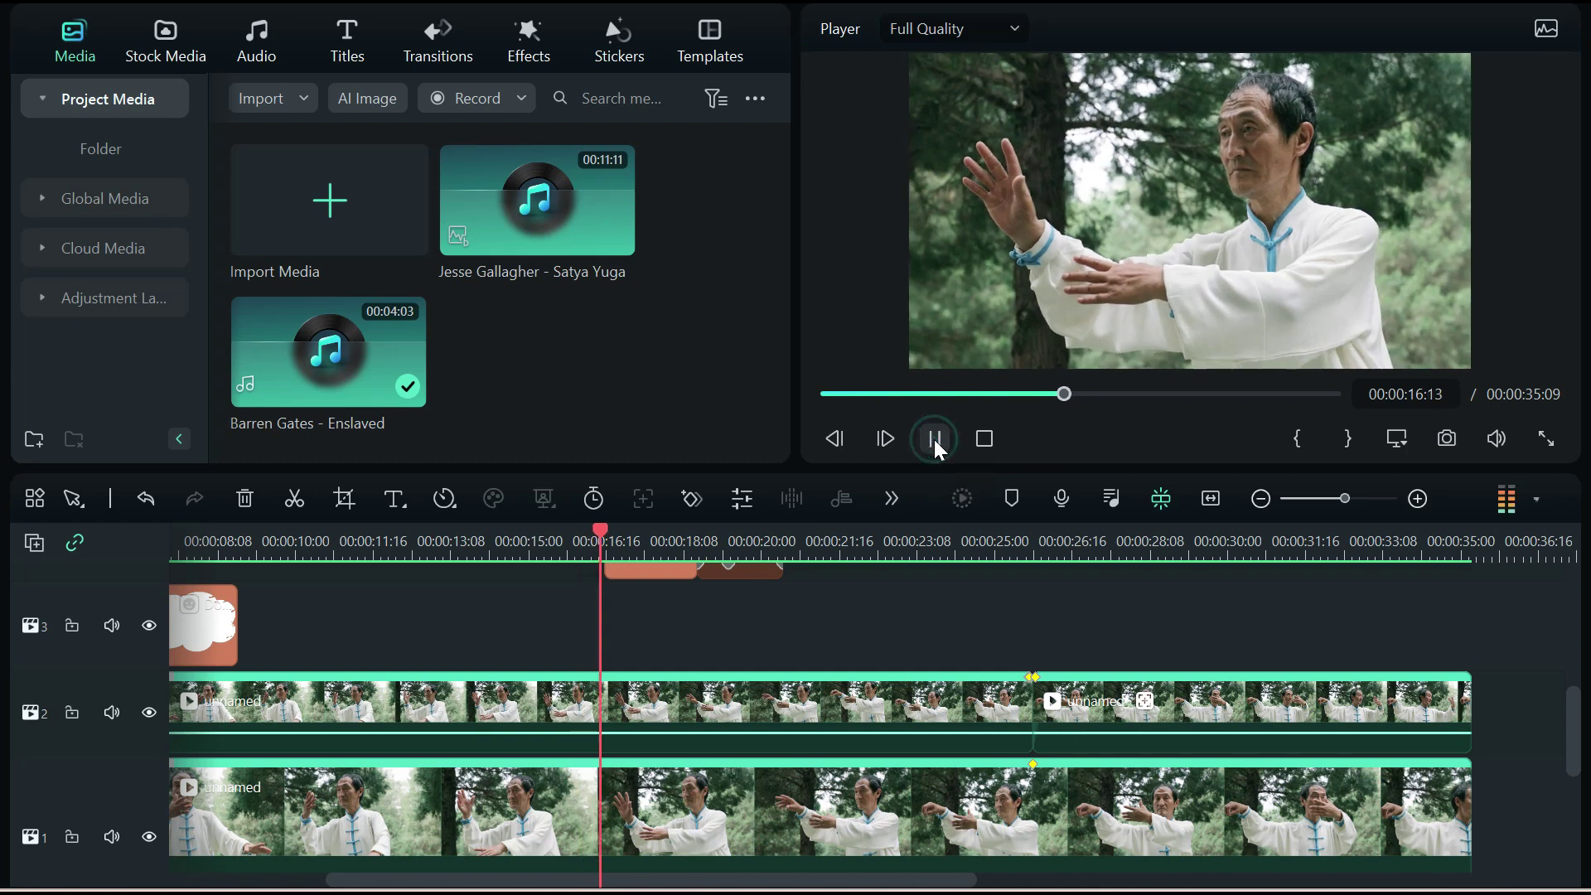
pyautogui.click(934, 439)
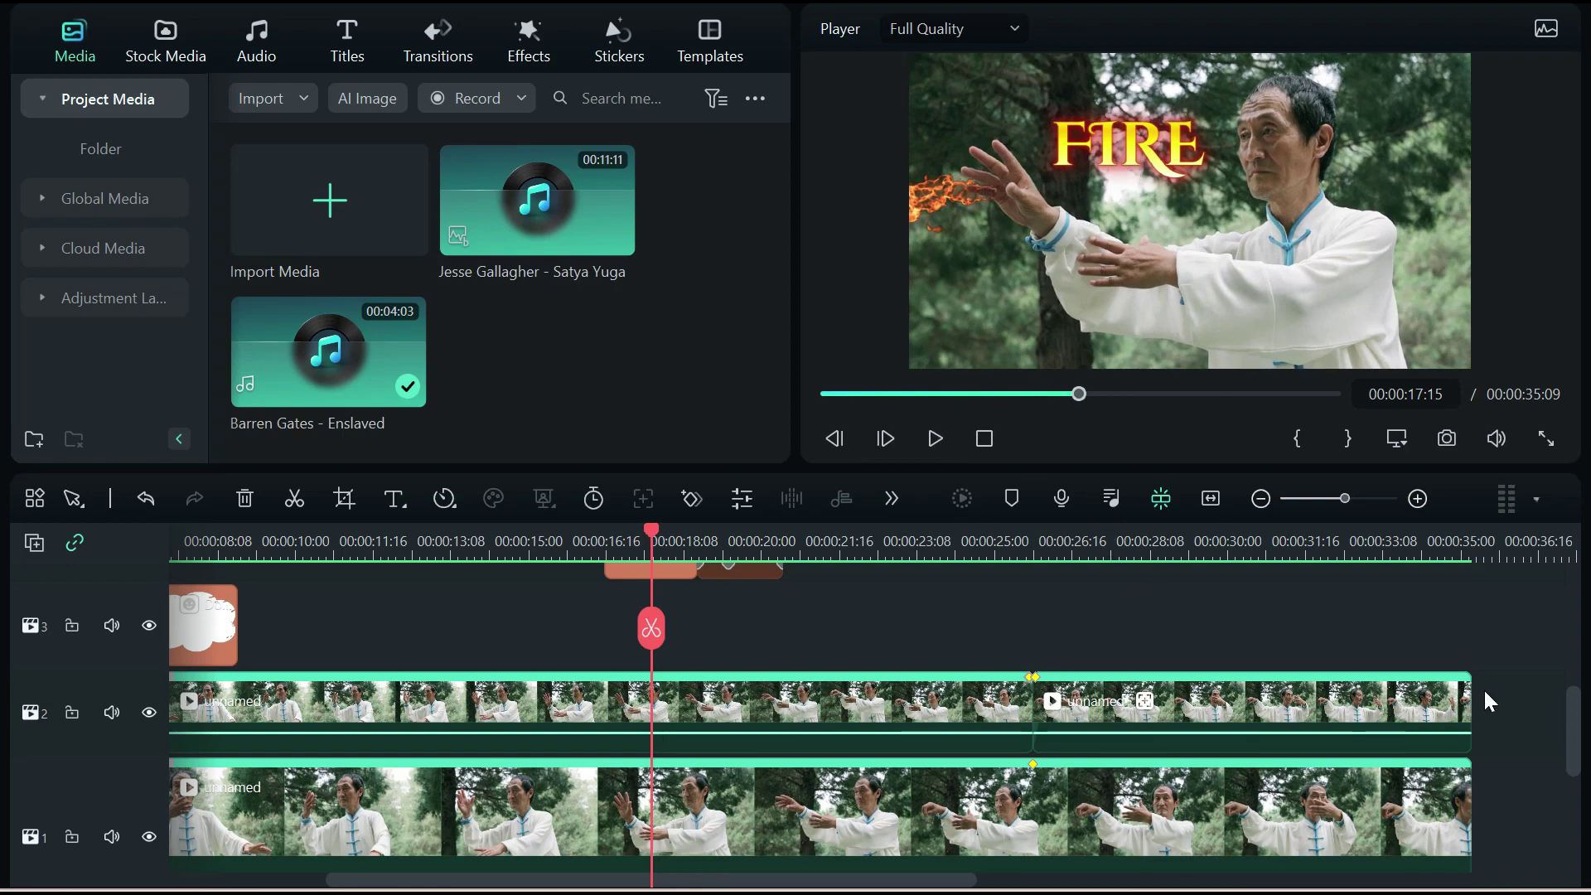
pyautogui.scroll(5, 1481, 680)
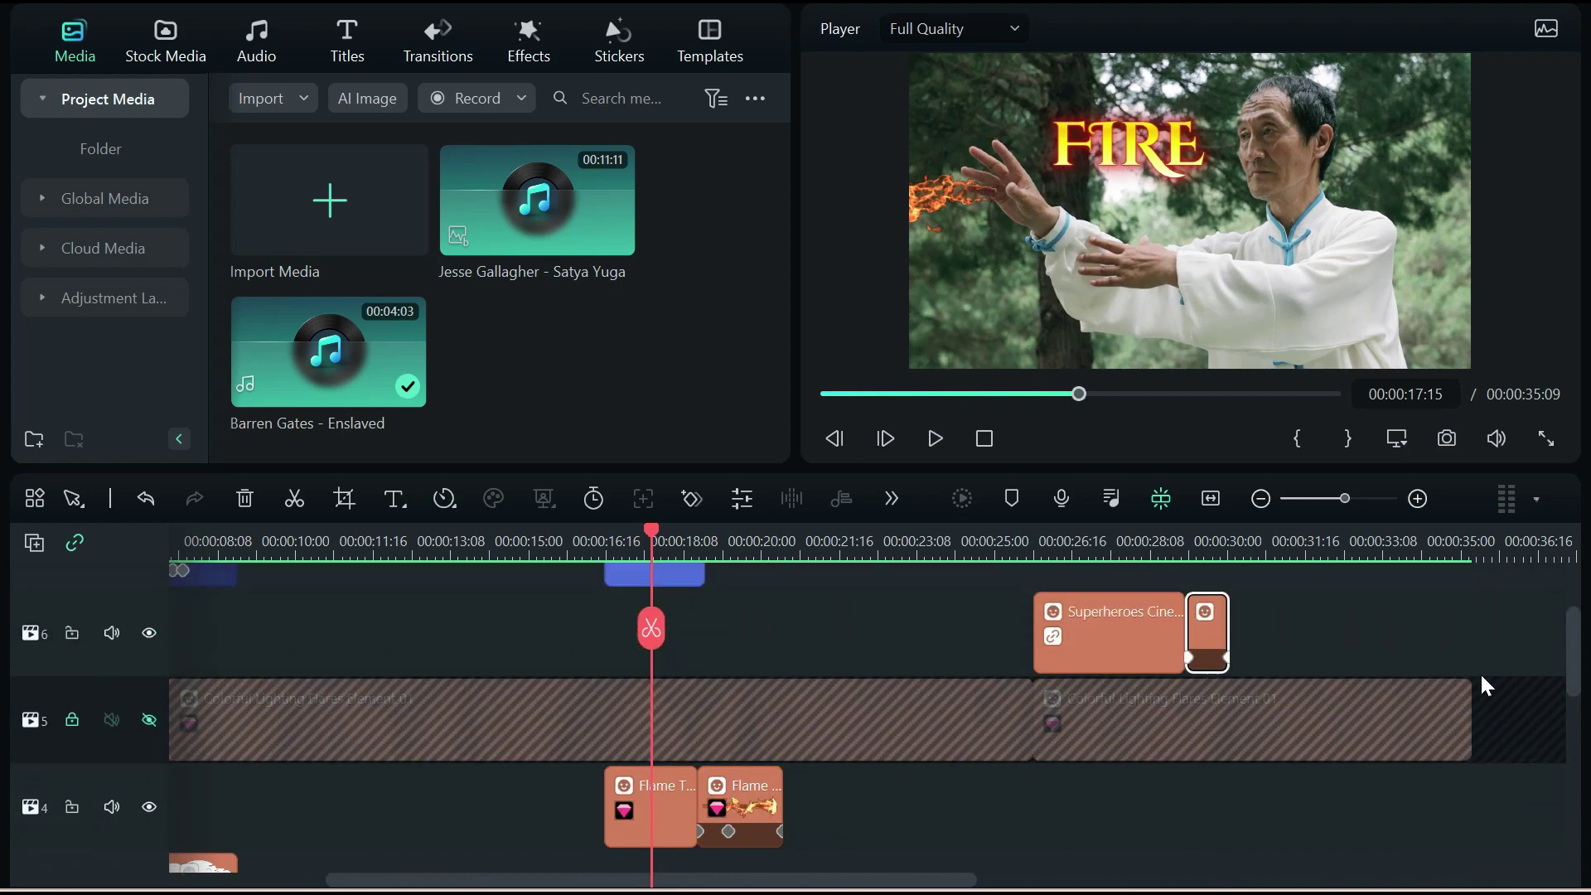